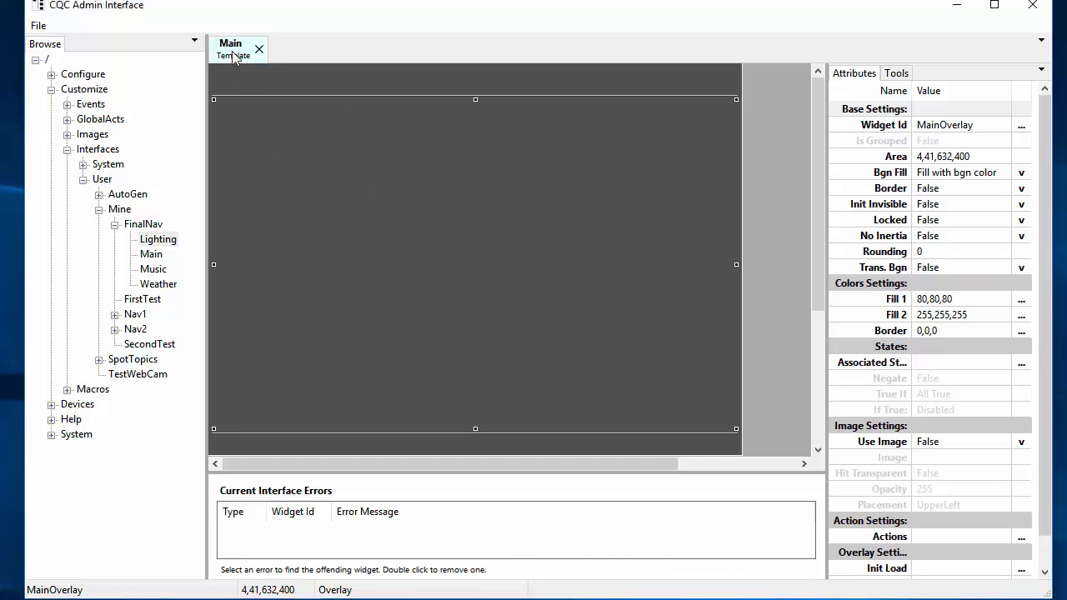
Step: Select the FinalNav template folder to bring up the Main template with its MainOverlay
left_click(145, 226)
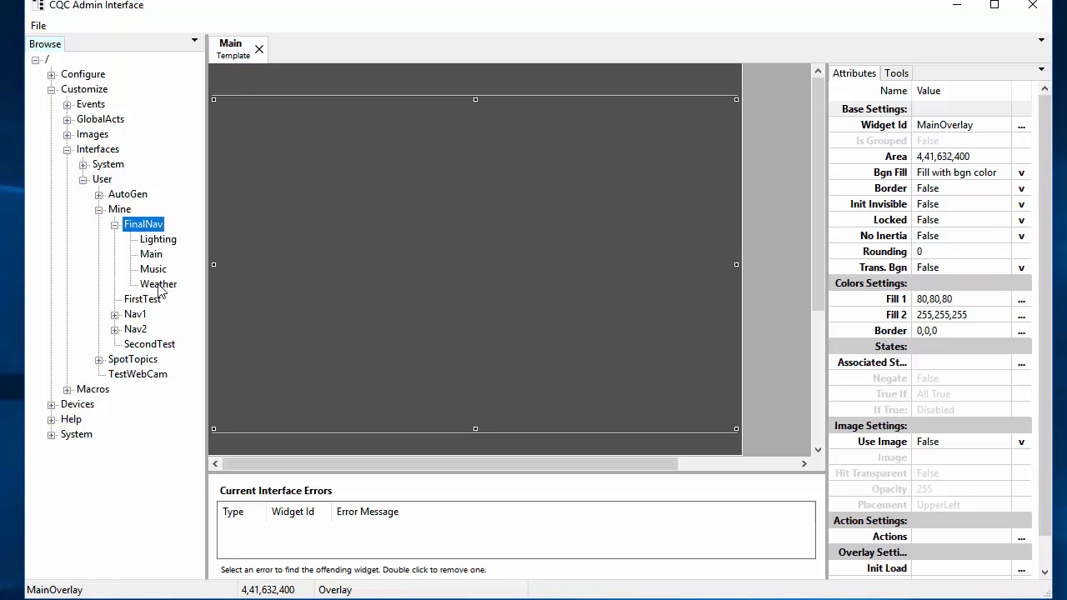
left_click(451, 195)
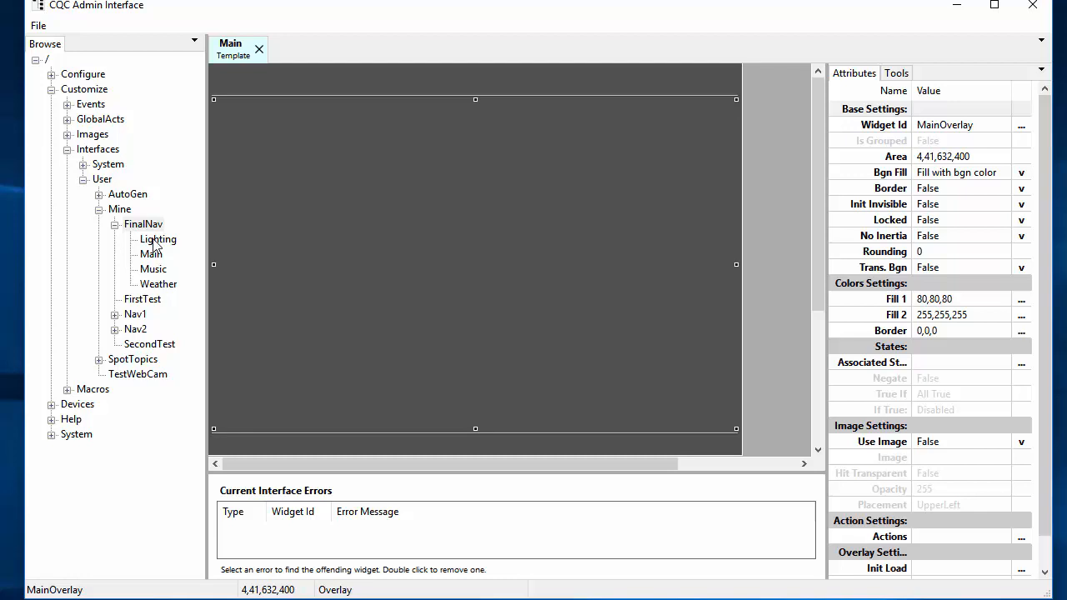
left_click(560, 79)
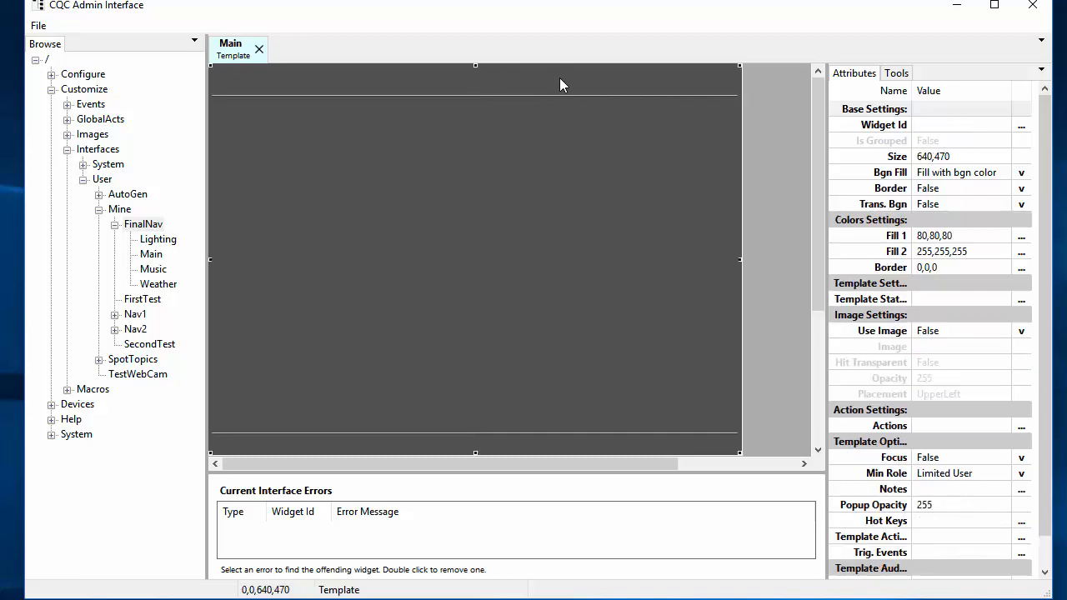
Step: Inspect Main's SafeCreateVariable preload action without changes, then open the Lighting template
double_click(527, 77)
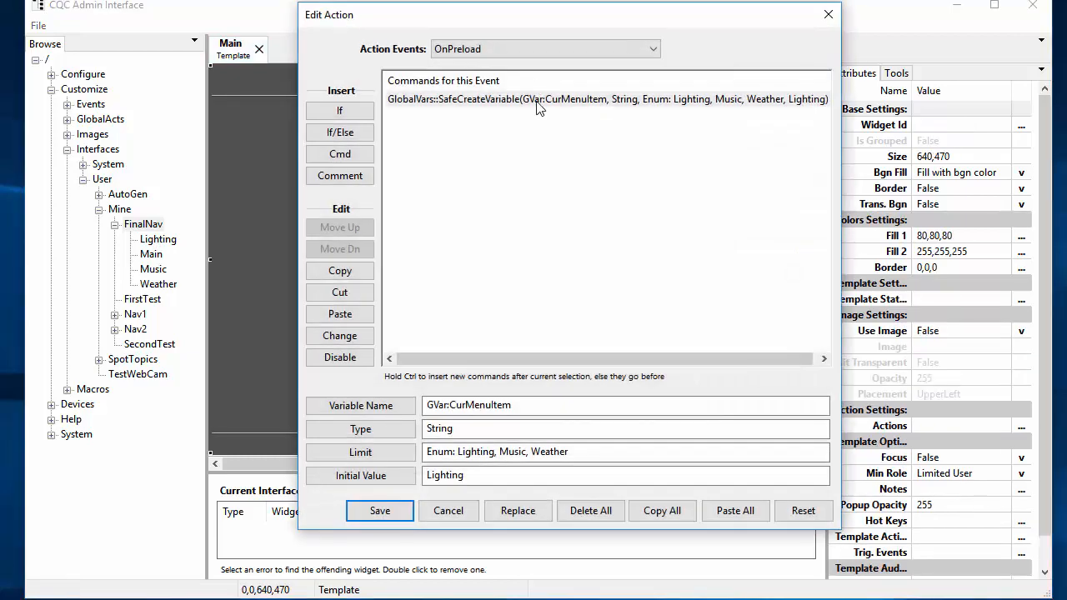
left_click_drag(840, 171, 882, 172)
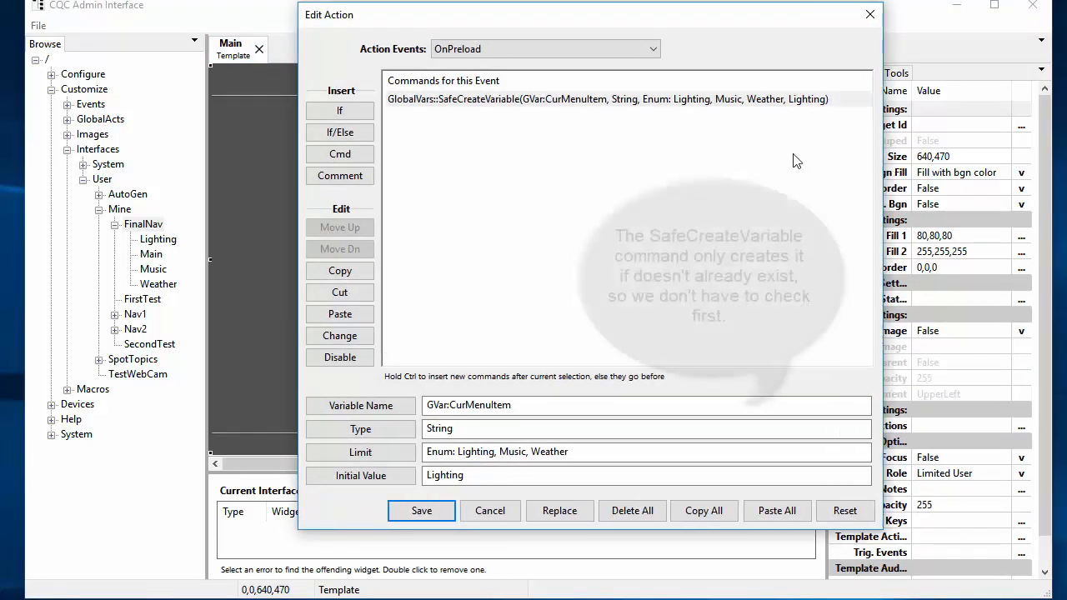
left_click(466, 428)
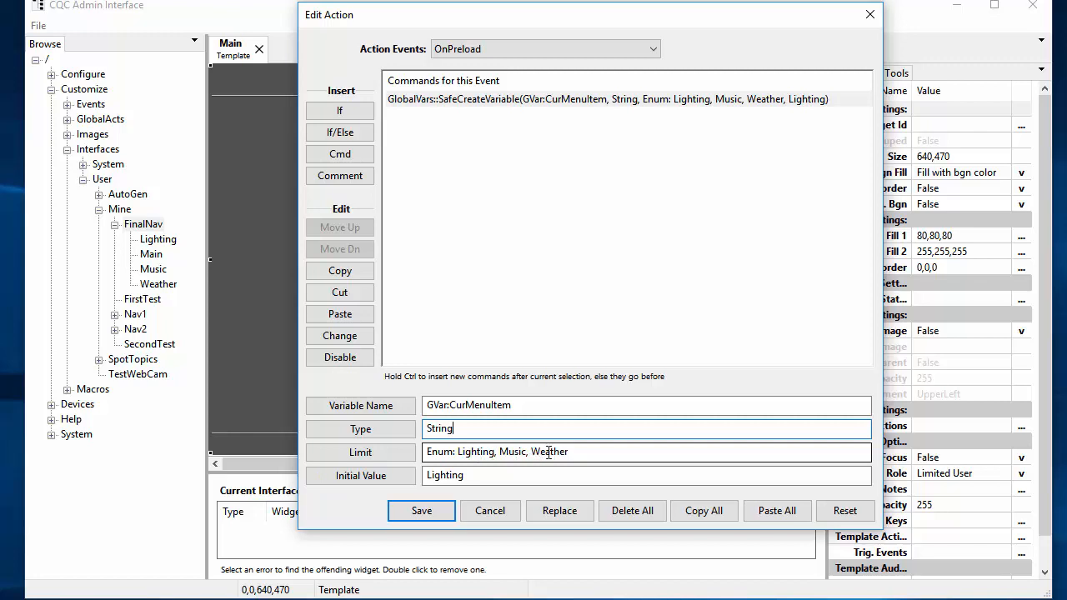
left_click(492, 510)
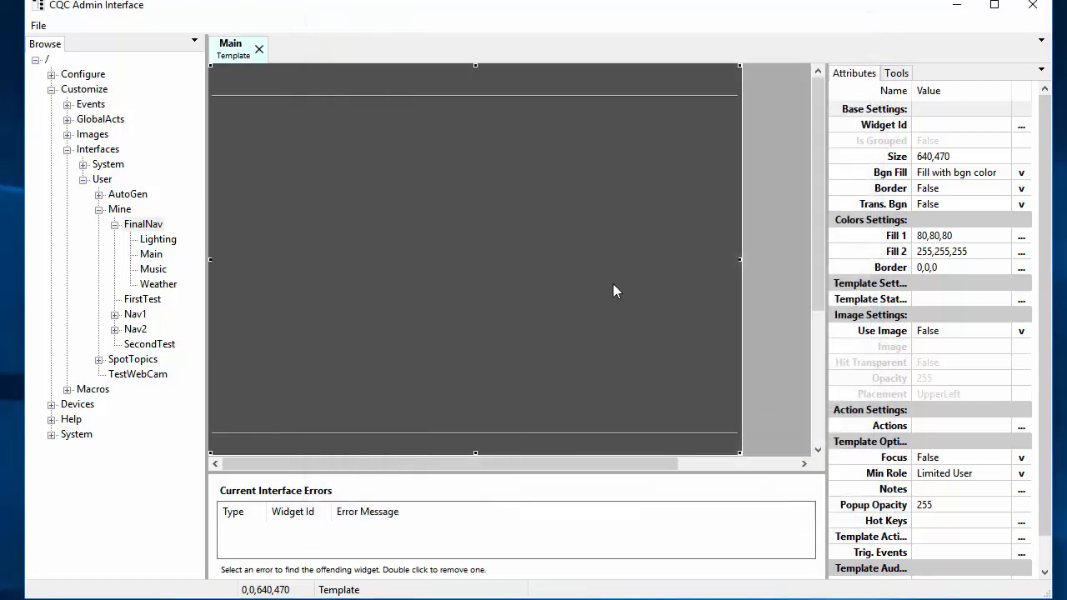
double_click(166, 242)
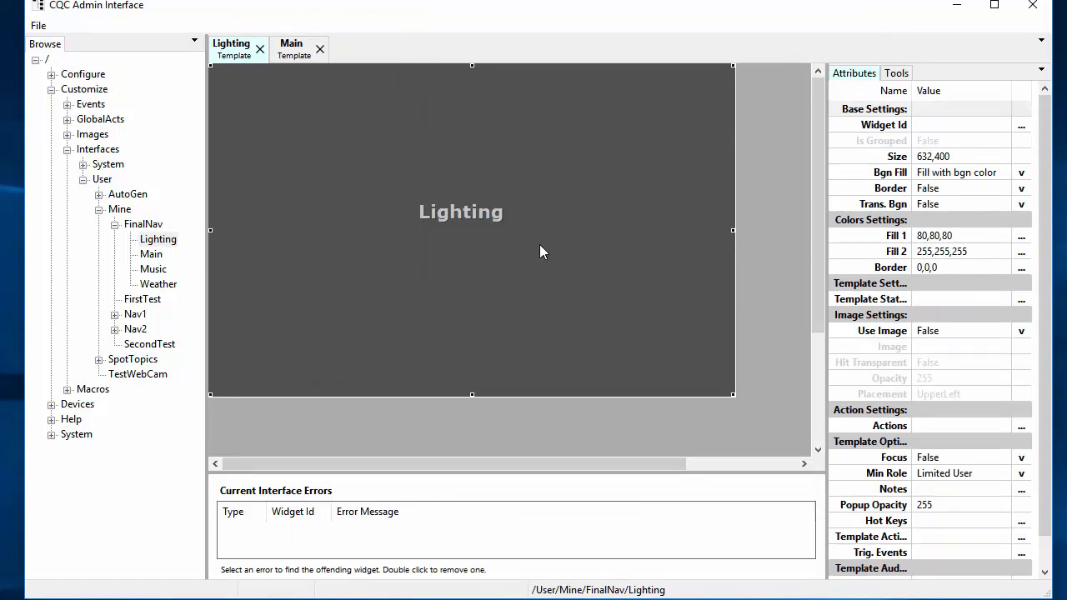
Step: Review Lighting's preload action setting GVar:CurMenuItem to Lighting, leave it unchanged, and return to Main
double_click(609, 190)
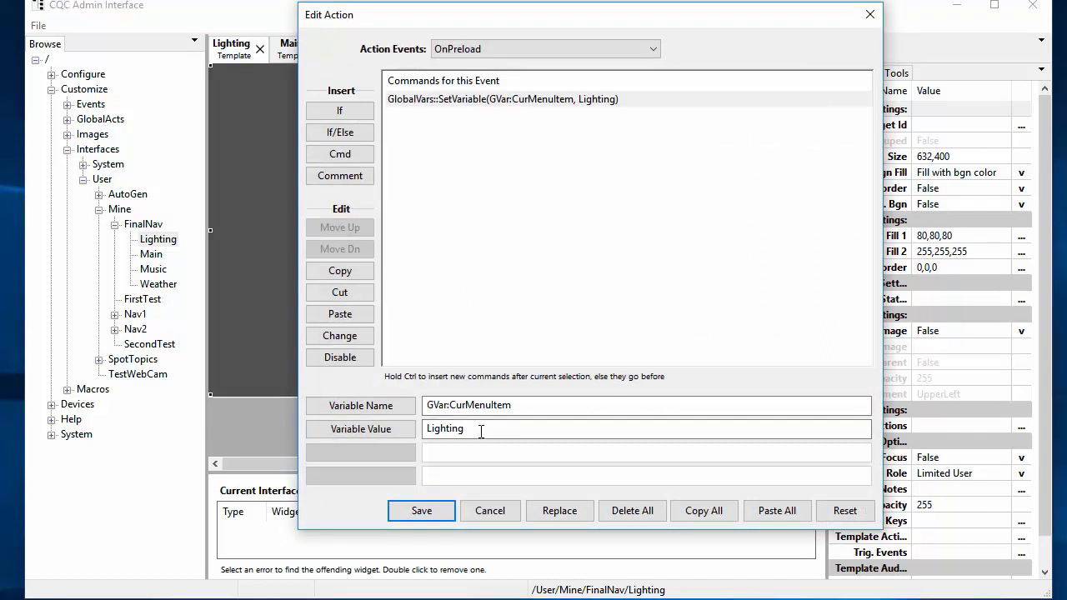
left_click(471, 511)
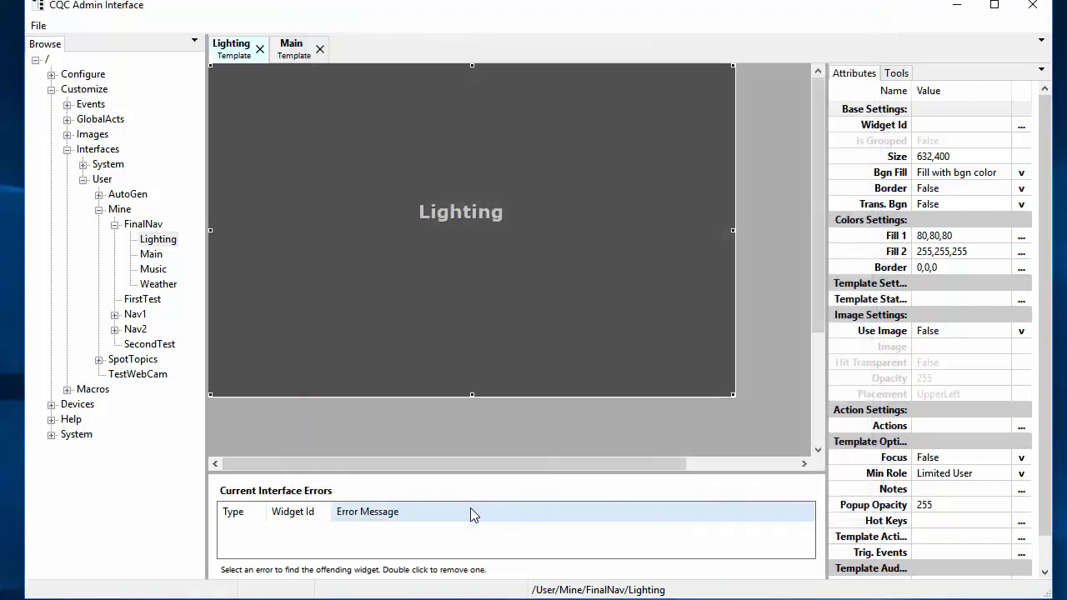
left_click(290, 52)
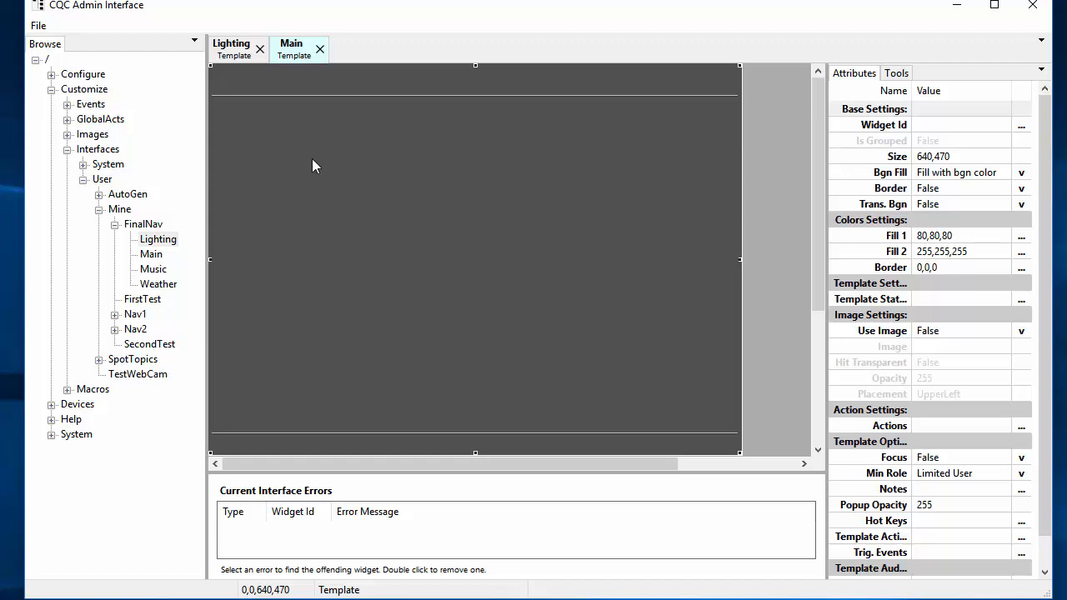
Step: Insert a Variable Tool Bar into the Main template at position 5,5
right_click(217, 71)
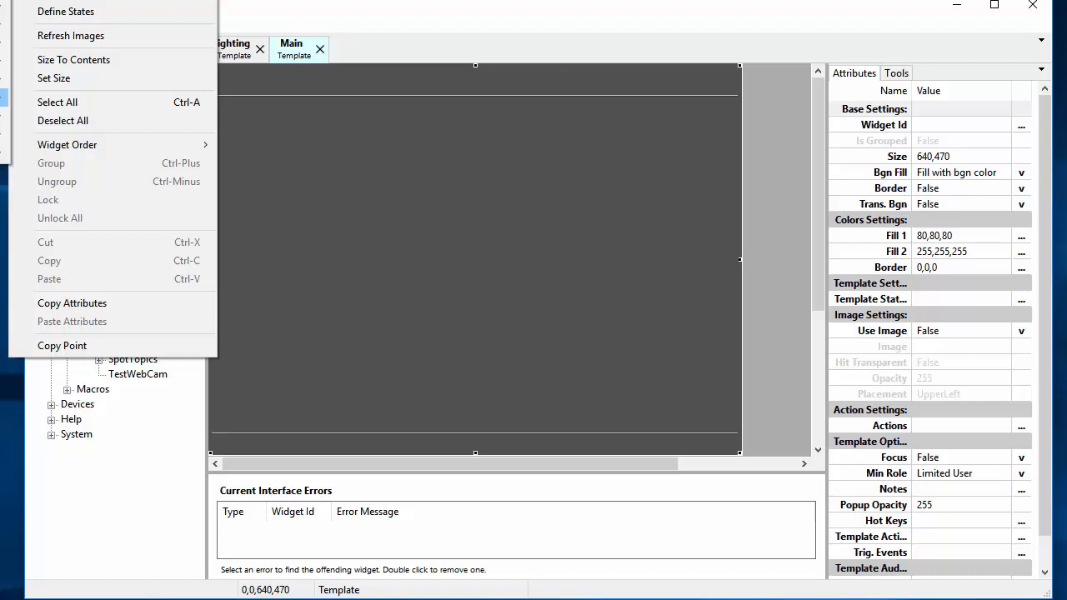
left_click(3, 98)
left_click_drag(319, 103, 313, 98)
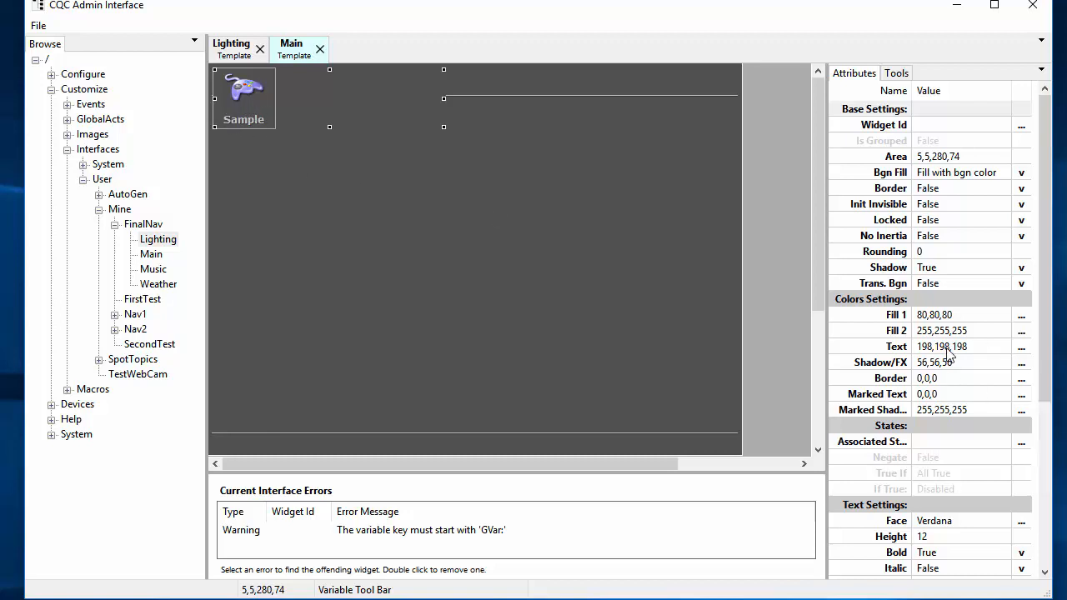
Step: Open the toolbar's Buttons editor and move it aside, showing the Sample button
scroll(947, 354, "down", 5)
left_click(990, 463)
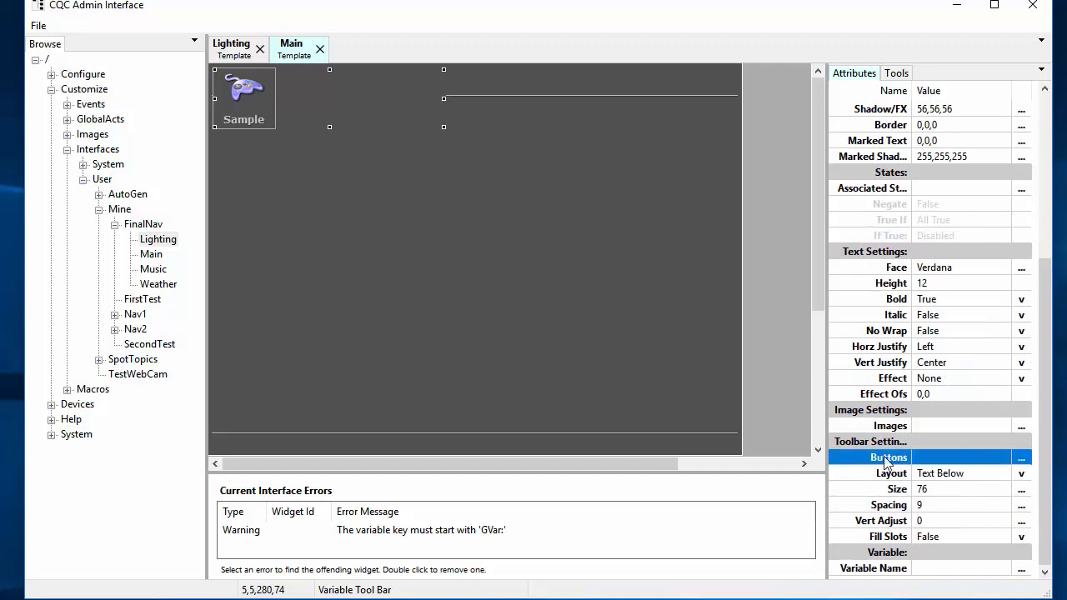
left_click(1025, 460)
left_click_drag(361, 185, 839, 103)
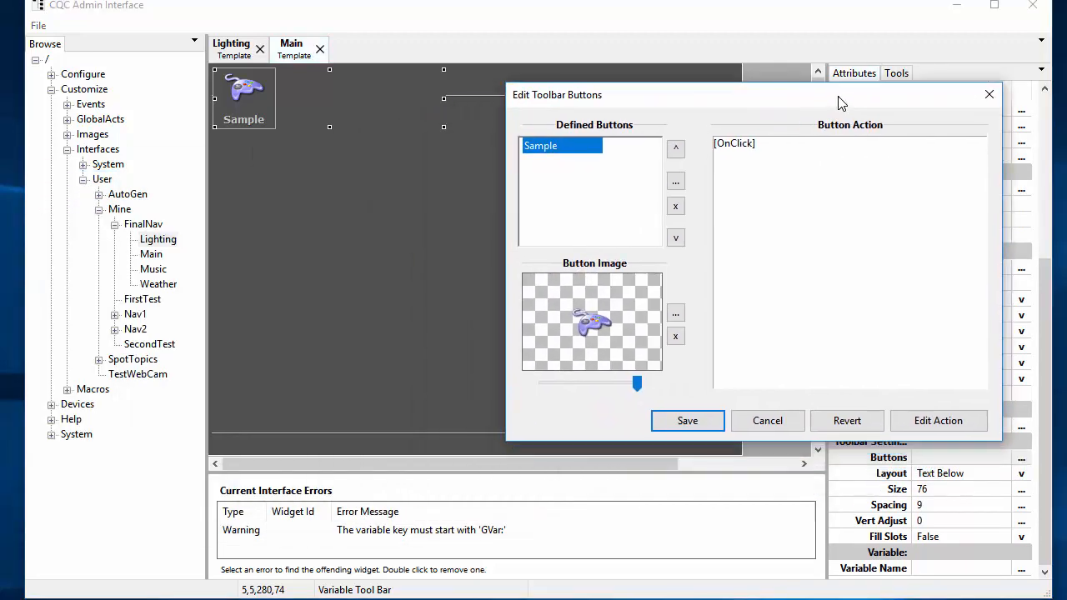
Step: Clear the Sample button's image and rename it to Lighting
left_click(675, 336)
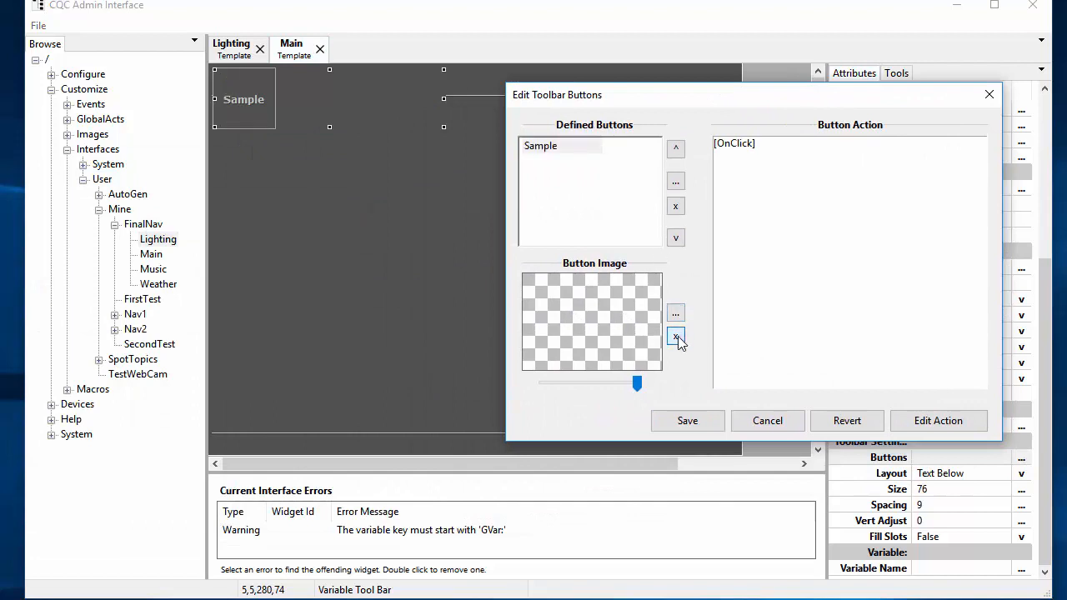
double_click(555, 149)
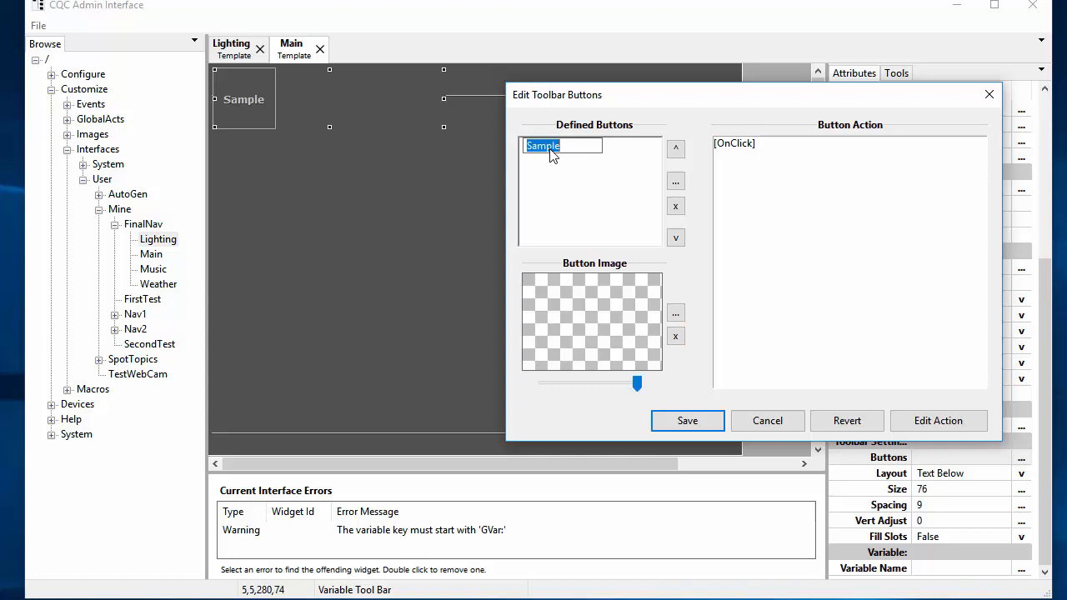
type("Lighting")
key("Return")
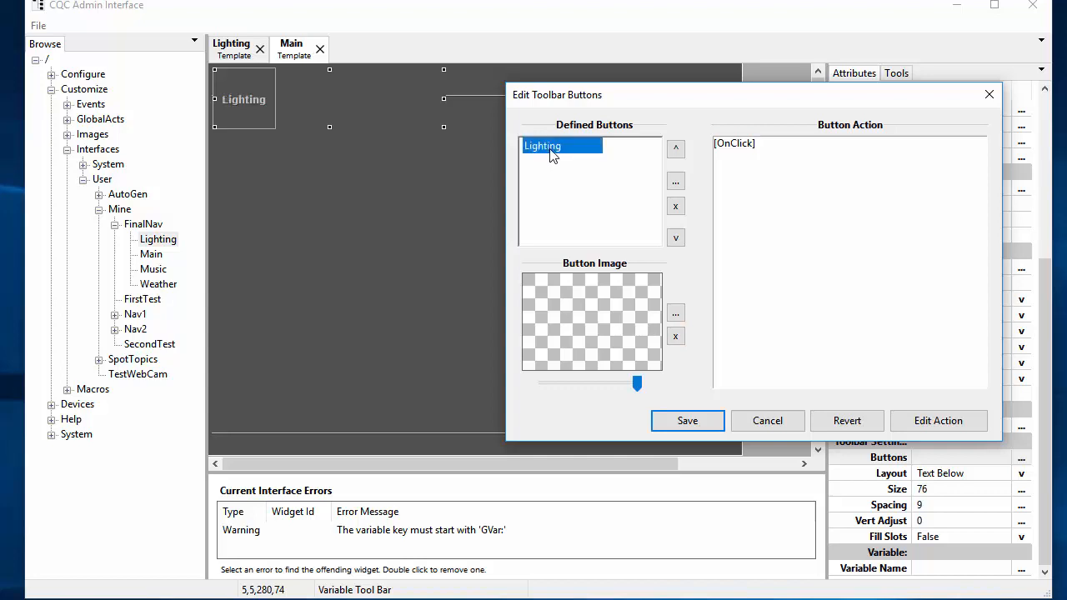
Step: Add Music and Weather buttons, then open the Lighting button's click action
left_click(676, 181)
double_click(557, 160)
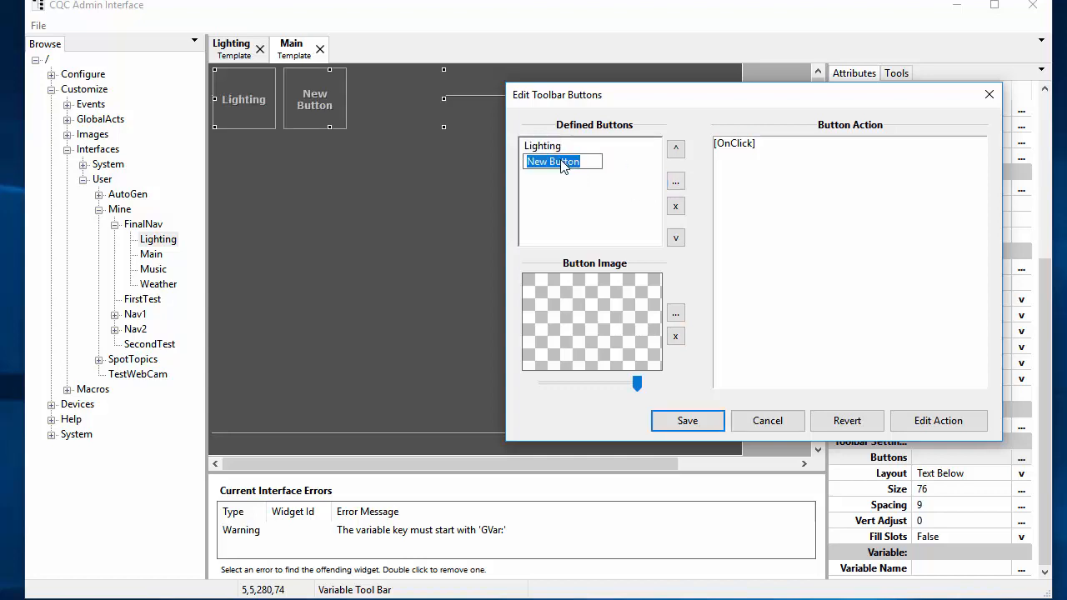
type("Music")
key("Return")
left_click(676, 181)
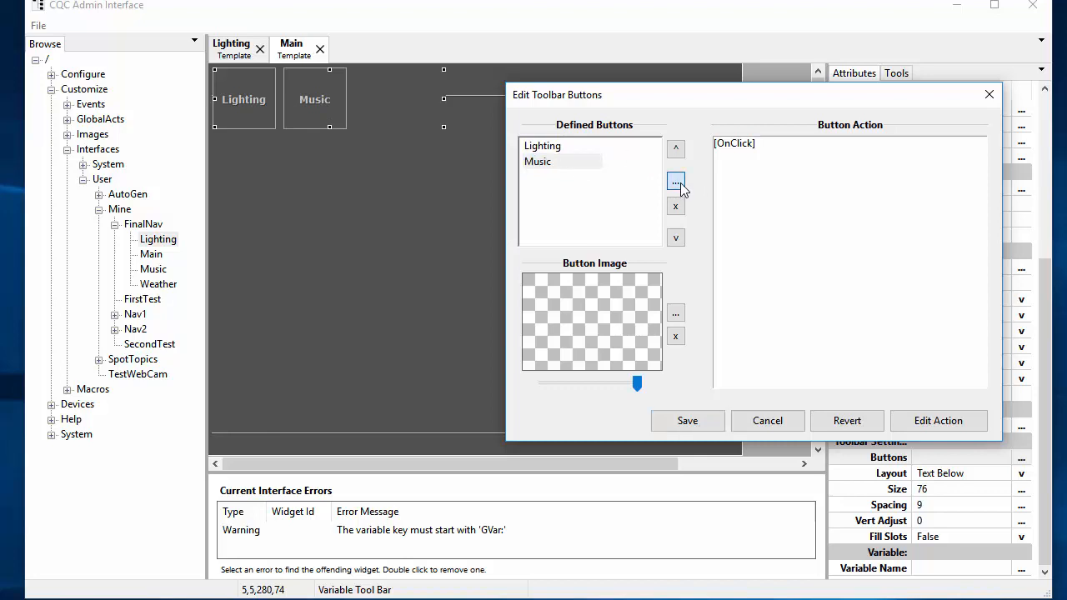
double_click(546, 177)
type("eather")
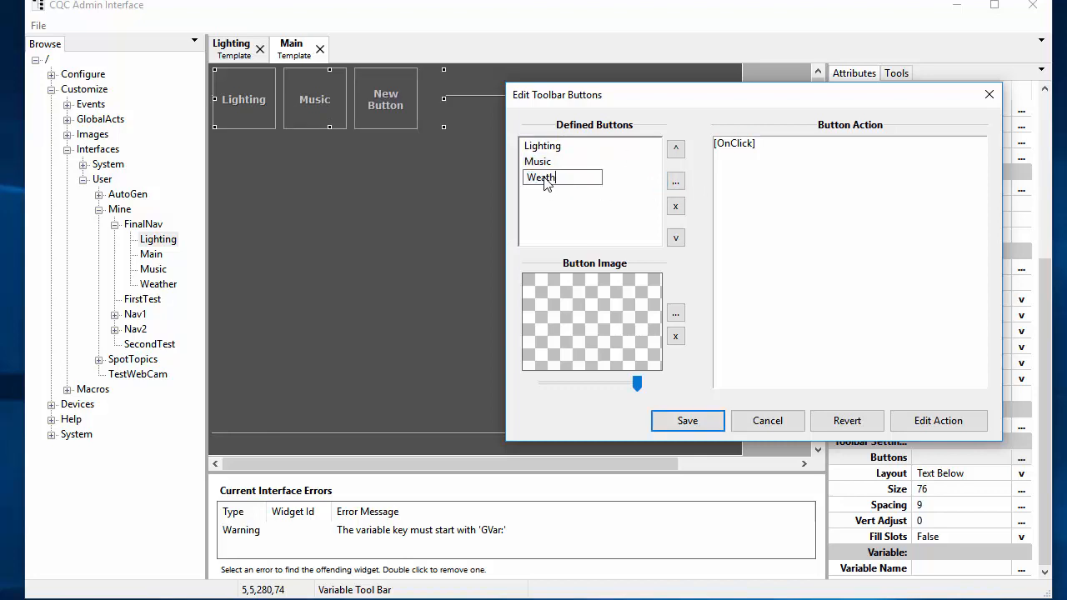
key("Return")
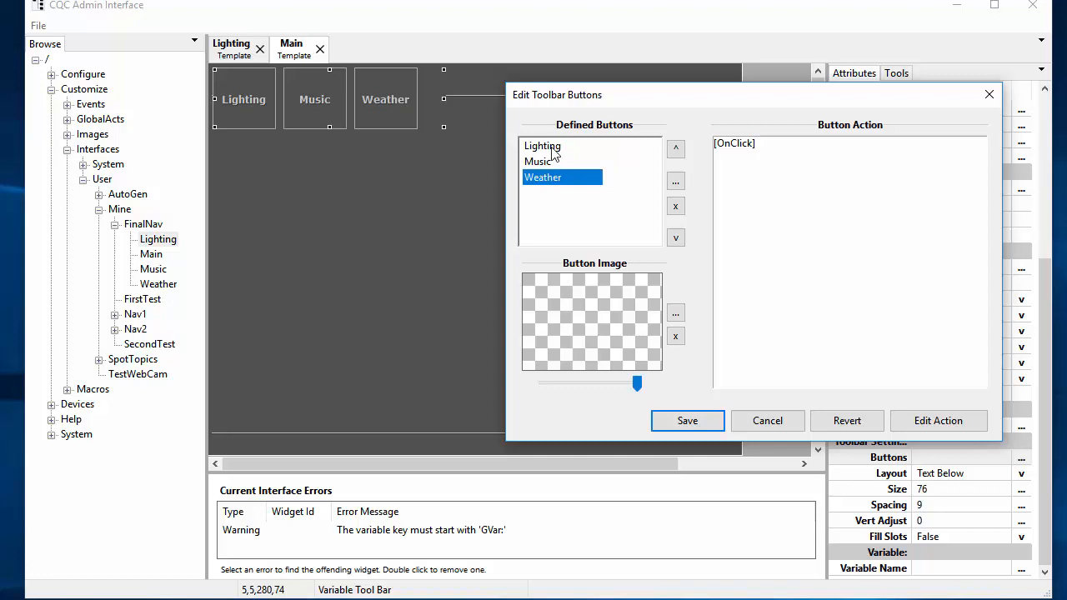
left_click(553, 150)
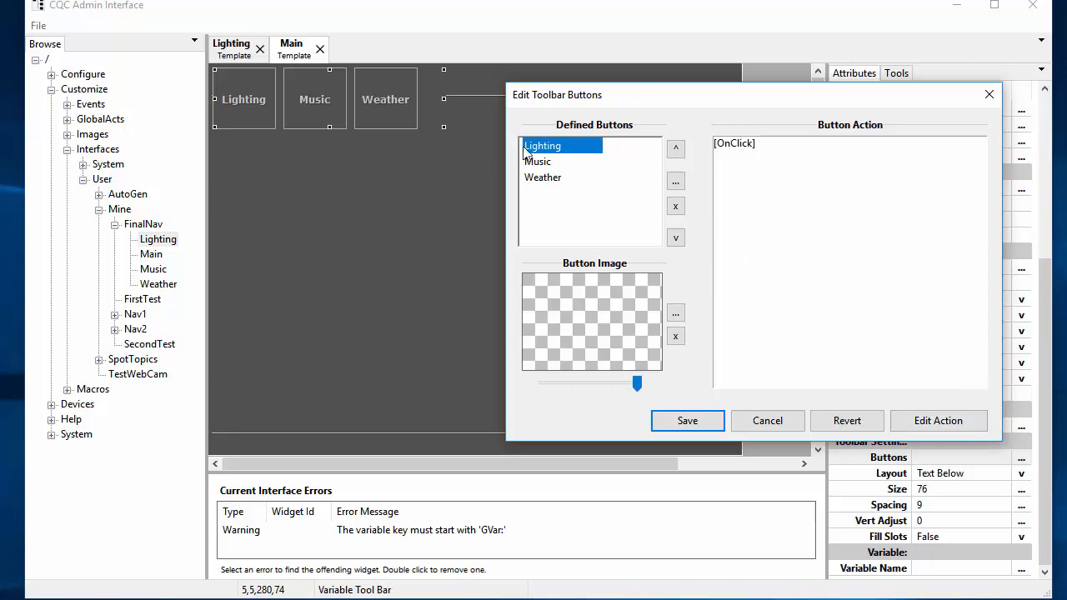
left_click(937, 421)
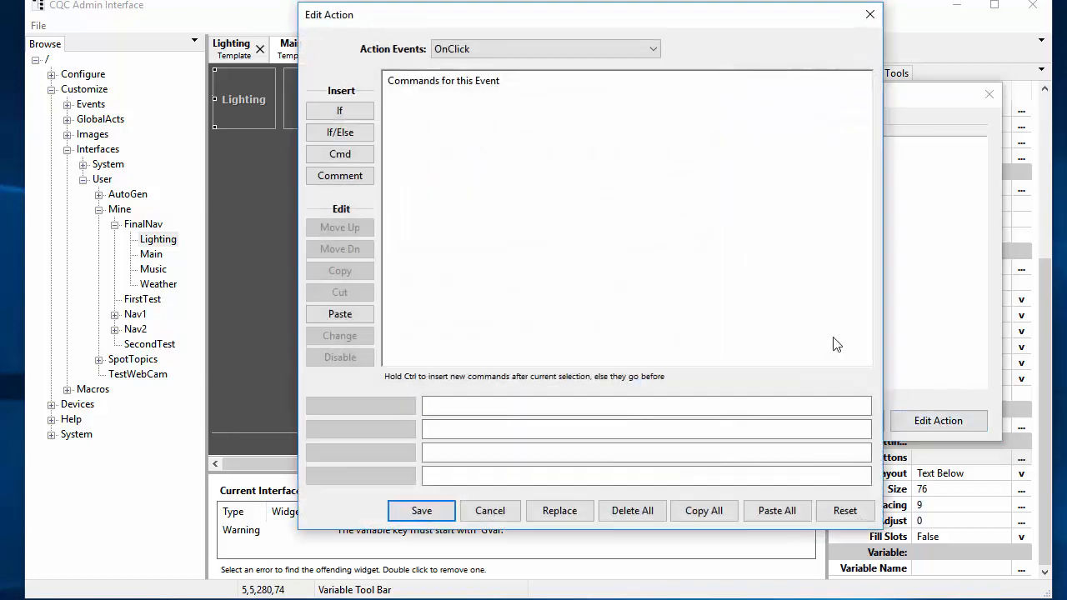
Step: Add the MainOverlay LoadOverlay command to Lighting's click action
left_click(339, 152)
mouse_move(330, 135)
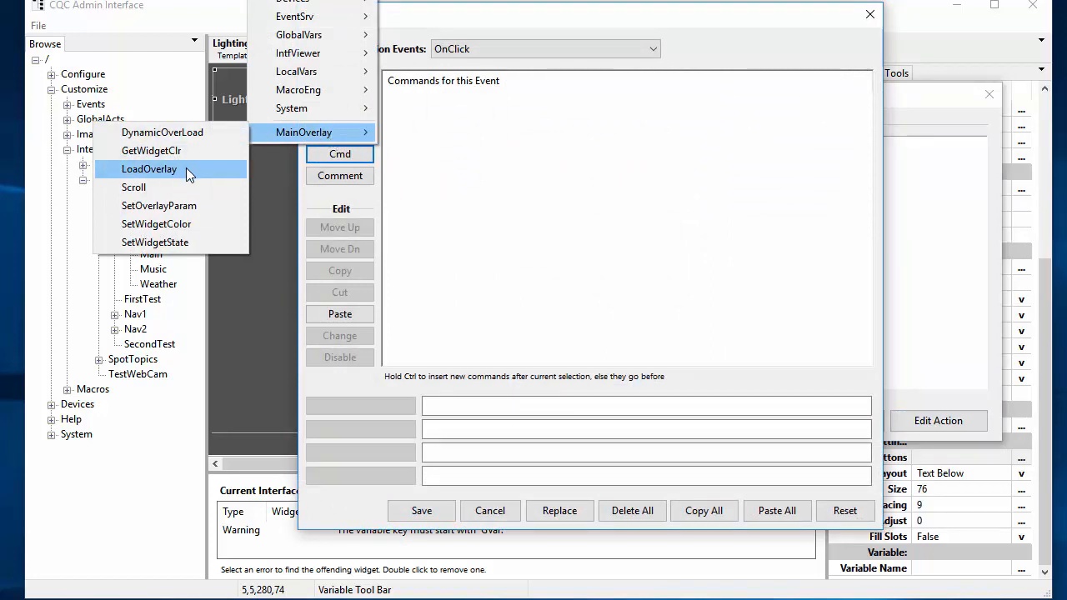
left_click(185, 169)
Step: Point the command at FinalNav/Lighting as relative path ./Lighting, copy all commands, and save
left_click(370, 403)
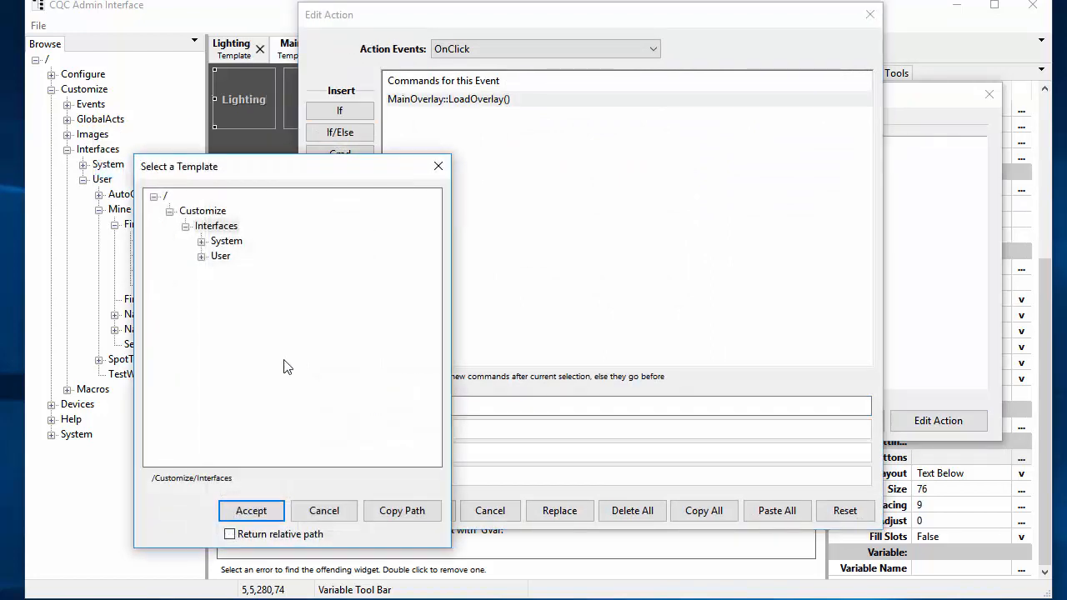
left_click(202, 256)
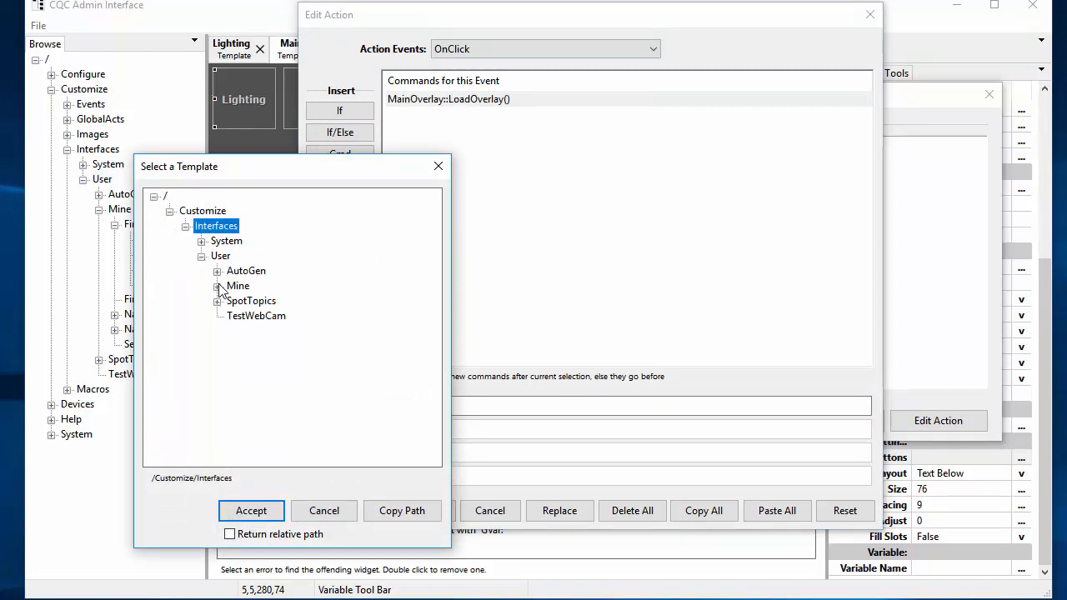
left_click(217, 286)
left_click(233, 301)
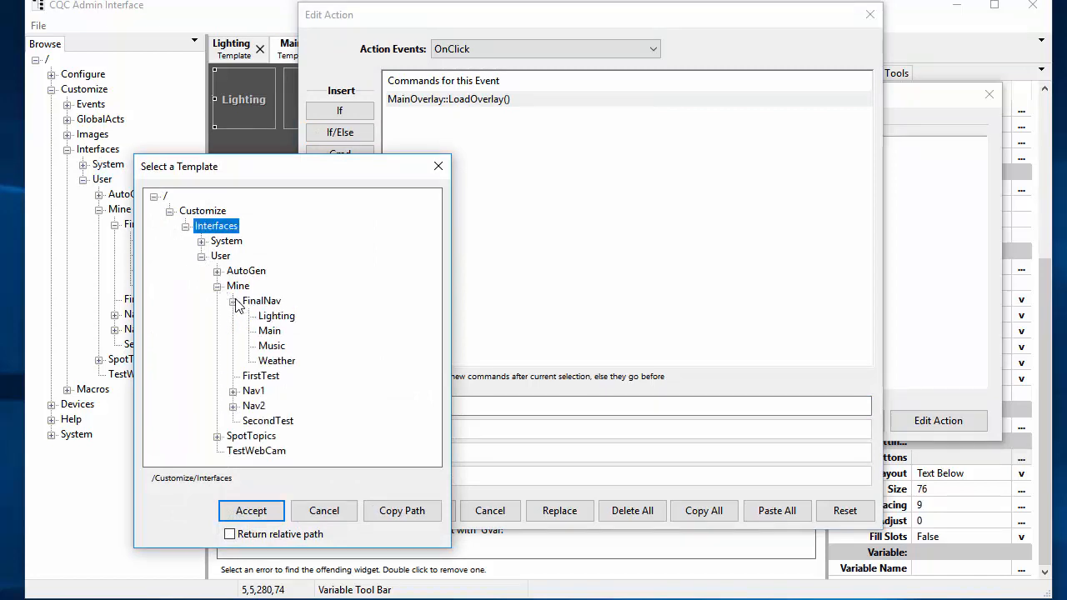
left_click(285, 317)
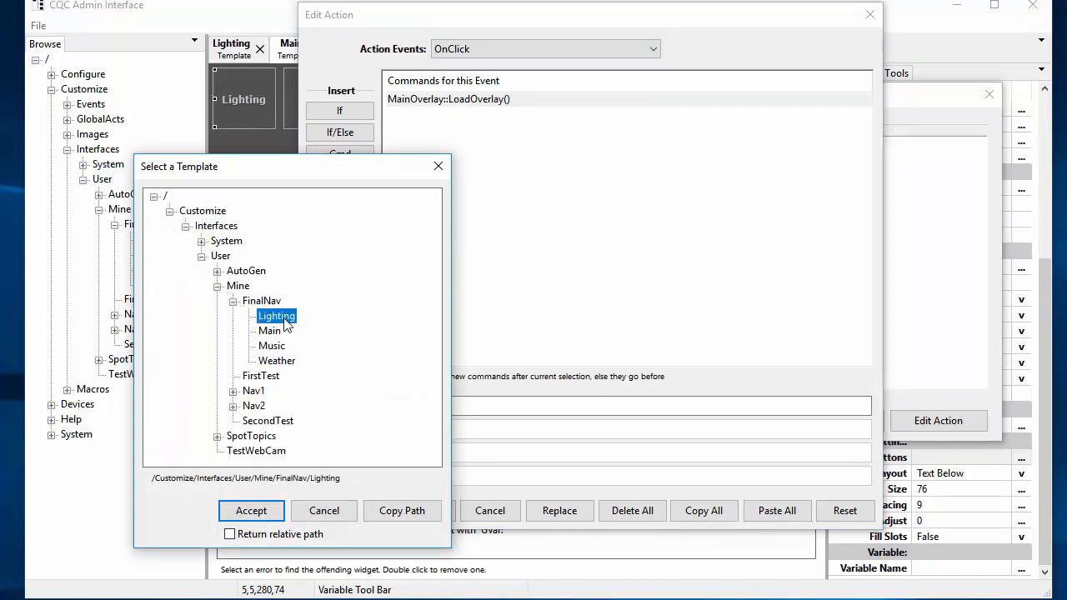
left_click(248, 539)
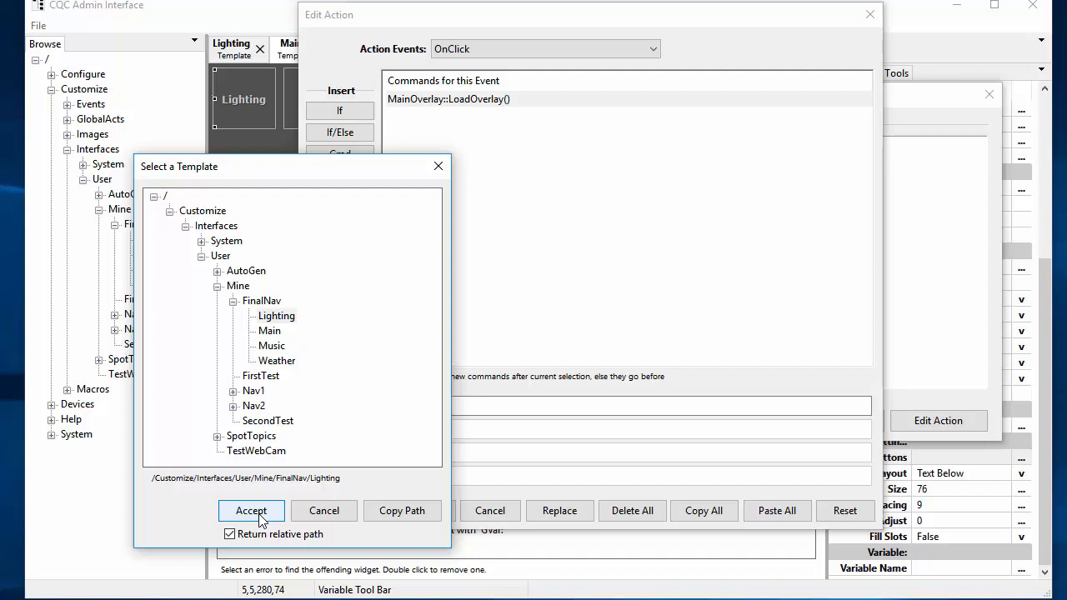
left_click(253, 512)
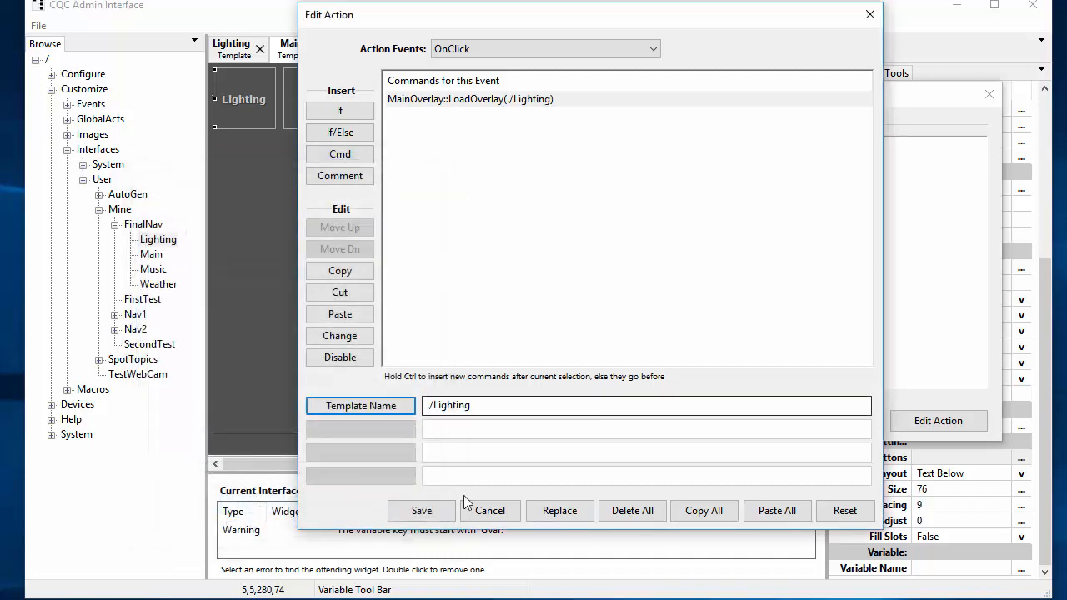
left_click(717, 513)
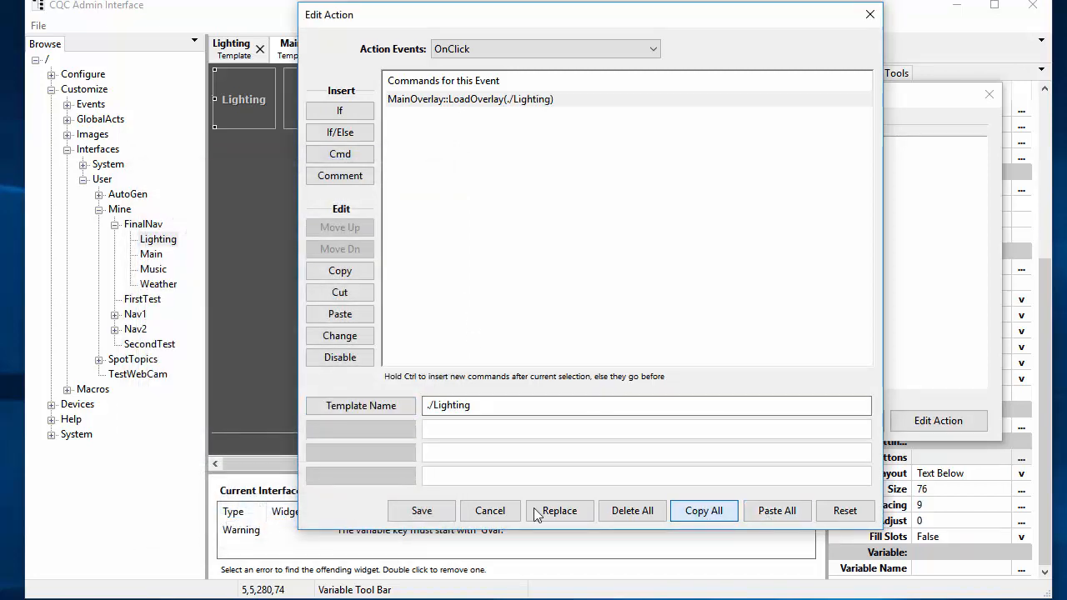
left_click(421, 510)
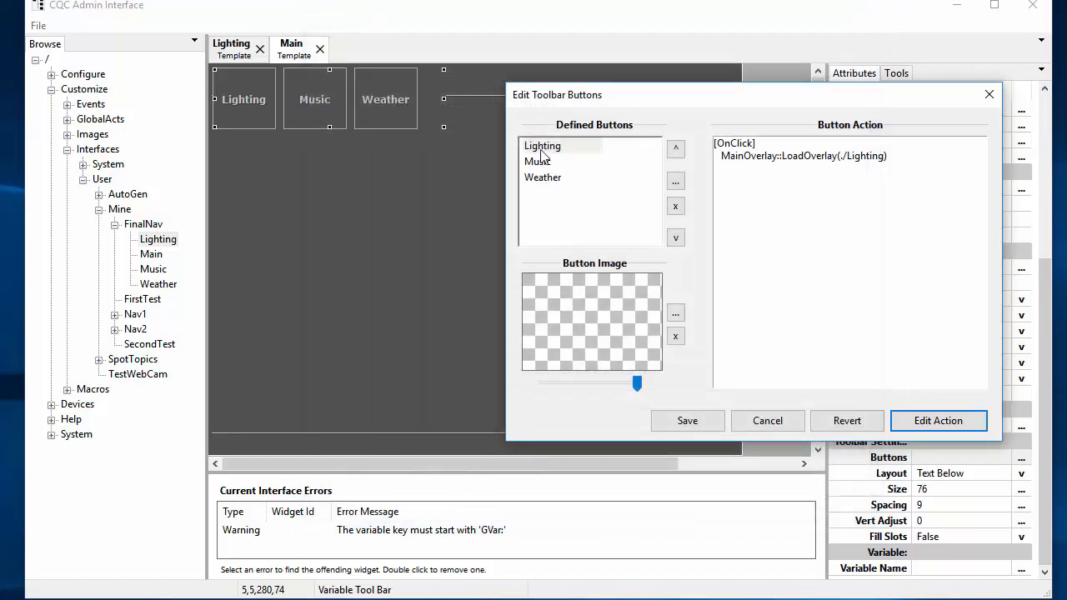
Step: Give the Music button the pasted LoadOverlay command loading ./Music
left_click(527, 164)
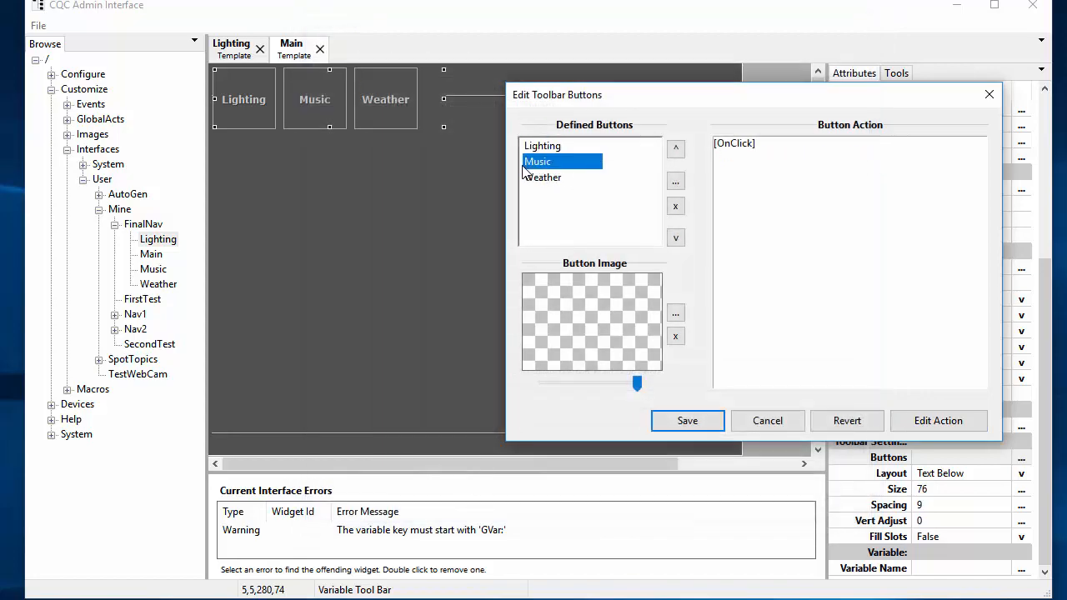
left_click(937, 427)
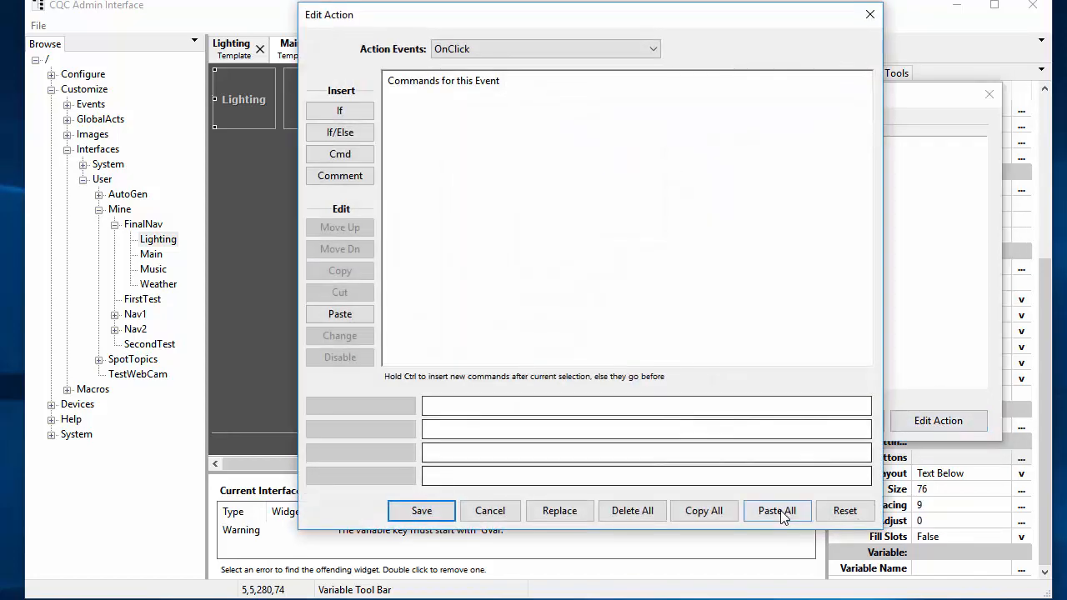
left_click(780, 510)
left_click(361, 412)
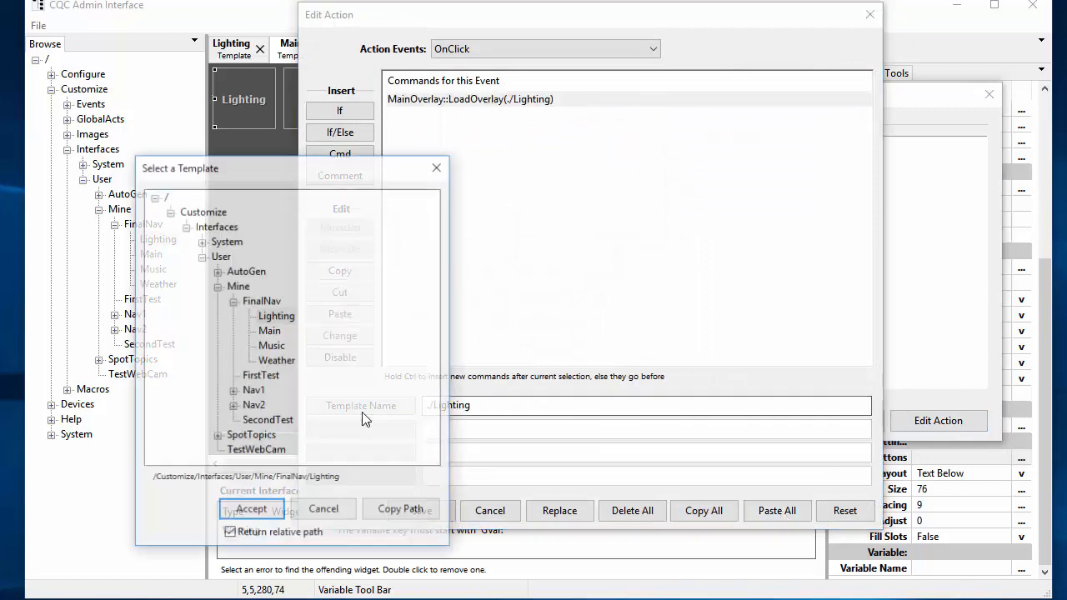
left_click(270, 345)
left_click(254, 509)
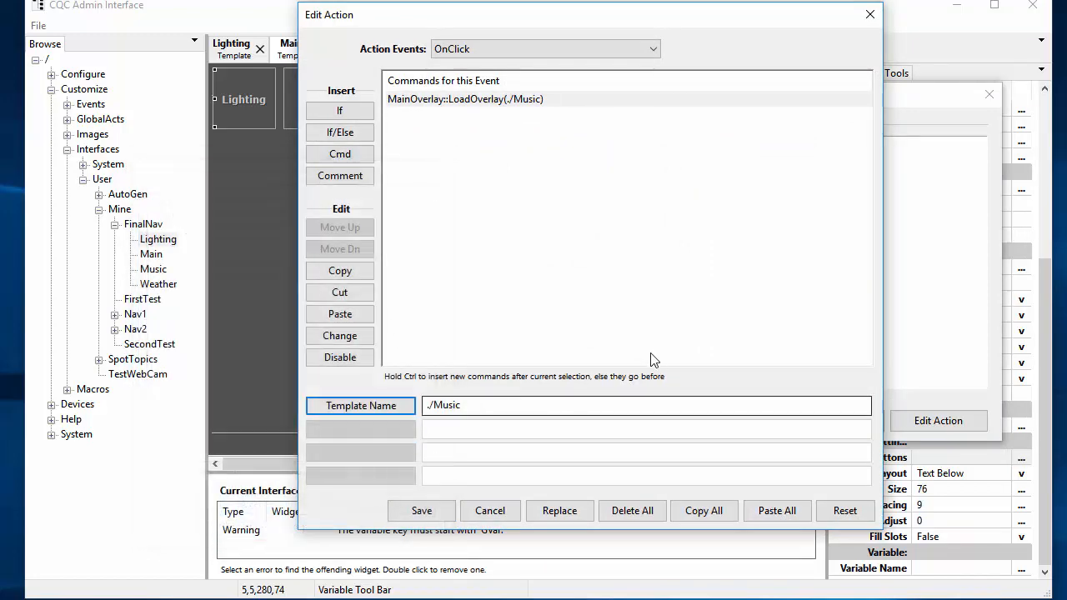
left_click(422, 510)
Step: Give the Weather button a LoadOverlay command loading ./Weather and save the toolbar buttons
left_click(557, 179)
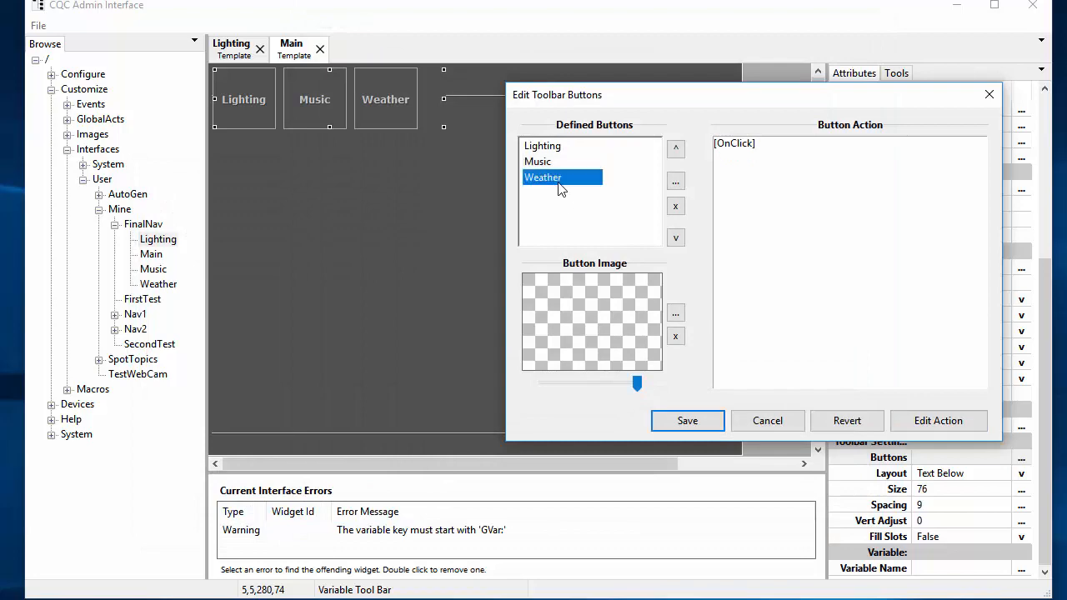
left_click(942, 421)
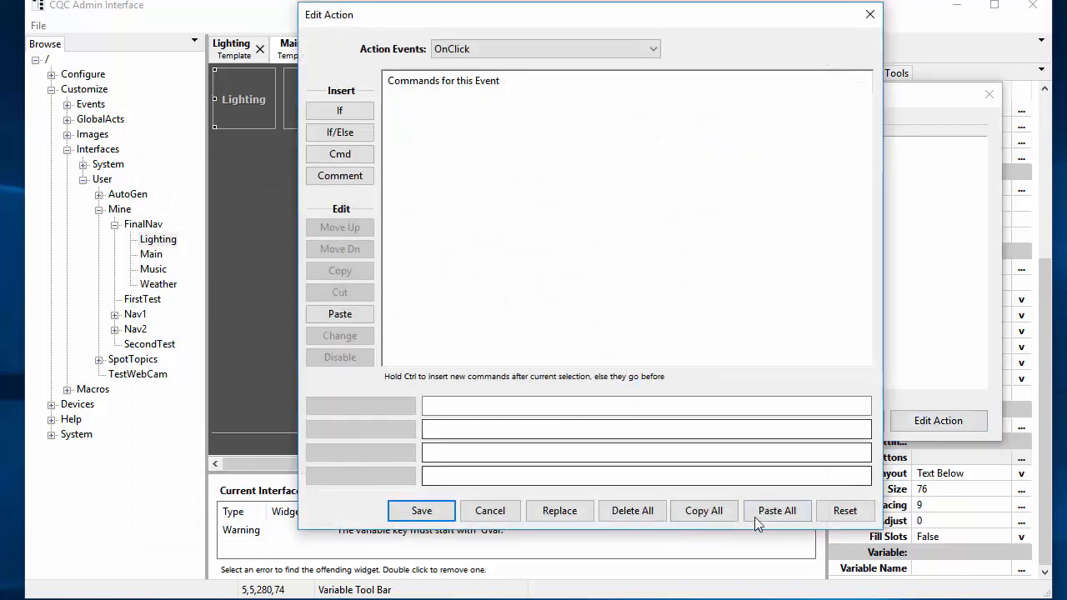
left_click(754, 515)
left_click(379, 408)
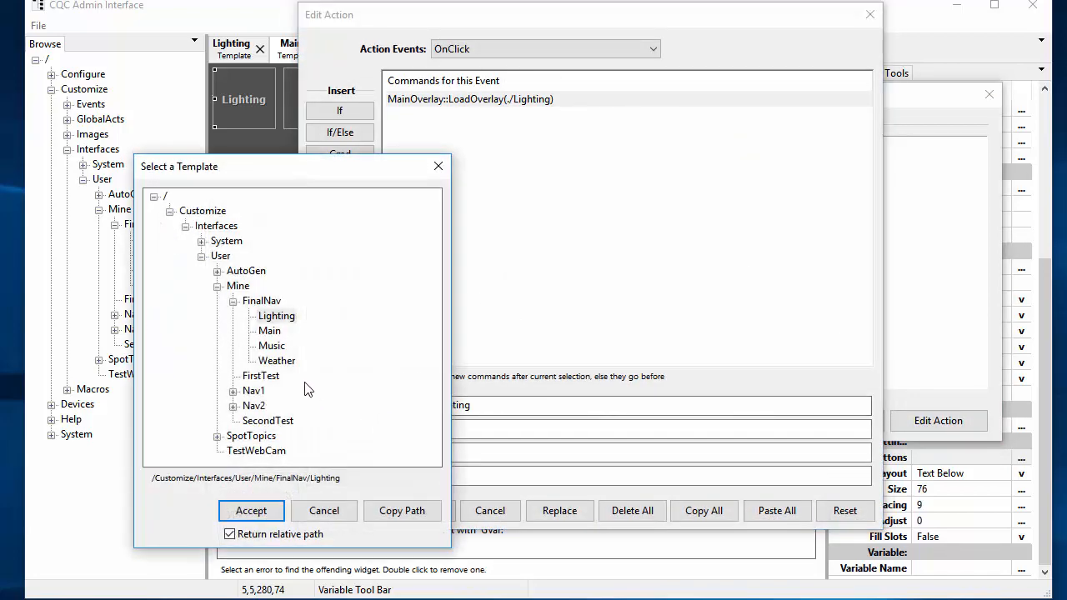
left_click(277, 360)
left_click(251, 510)
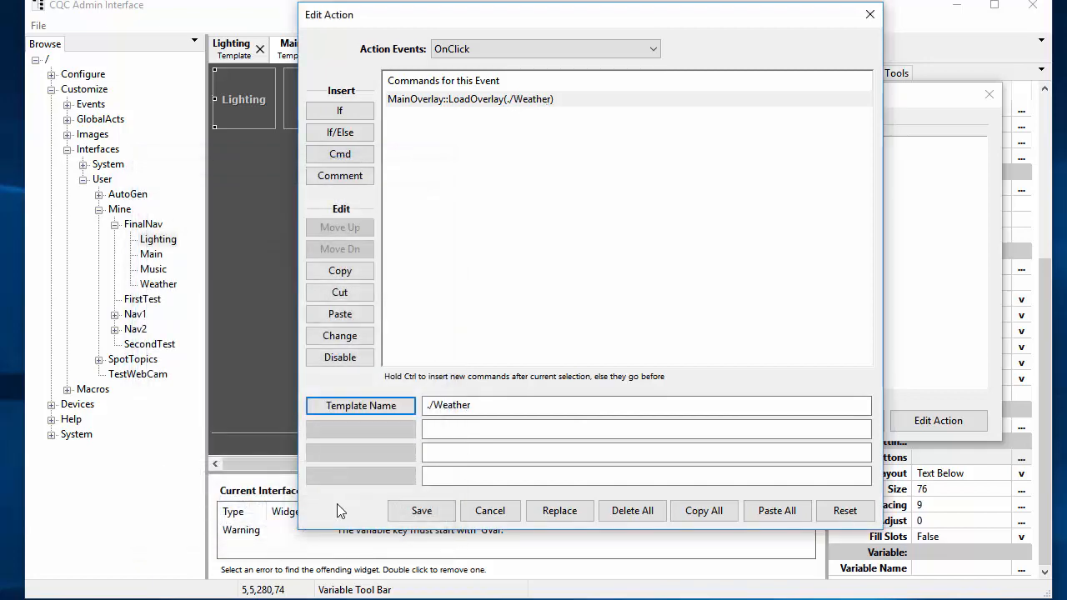
left_click(420, 512)
left_click(685, 419)
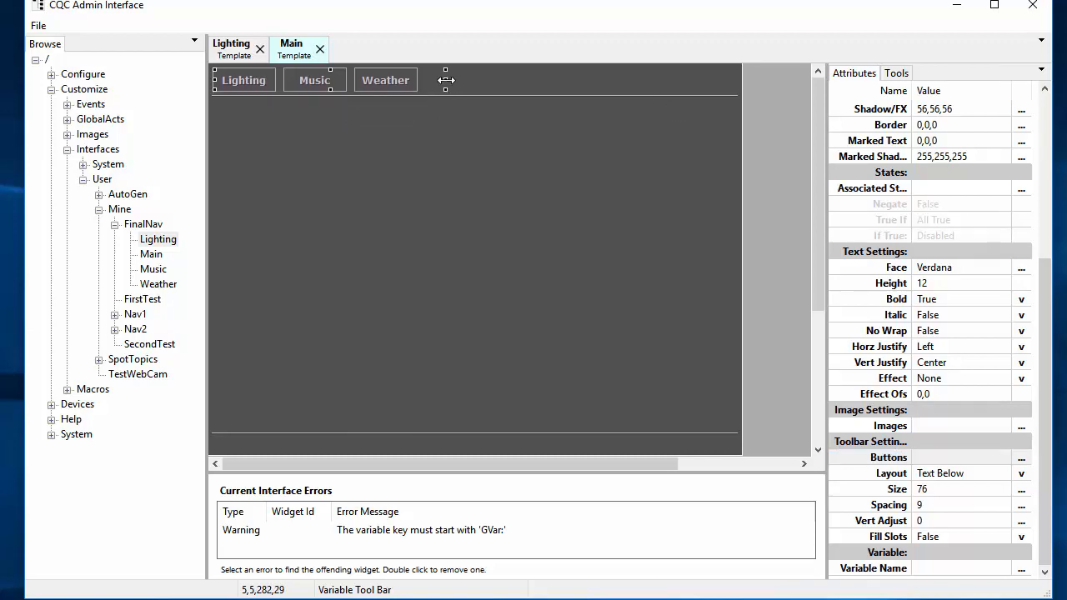
Step: Stretch the toolbar to the template's right edge and raise its button size from 76 to 89
left_click_drag(446, 80, 737, 87)
left_click(933, 492)
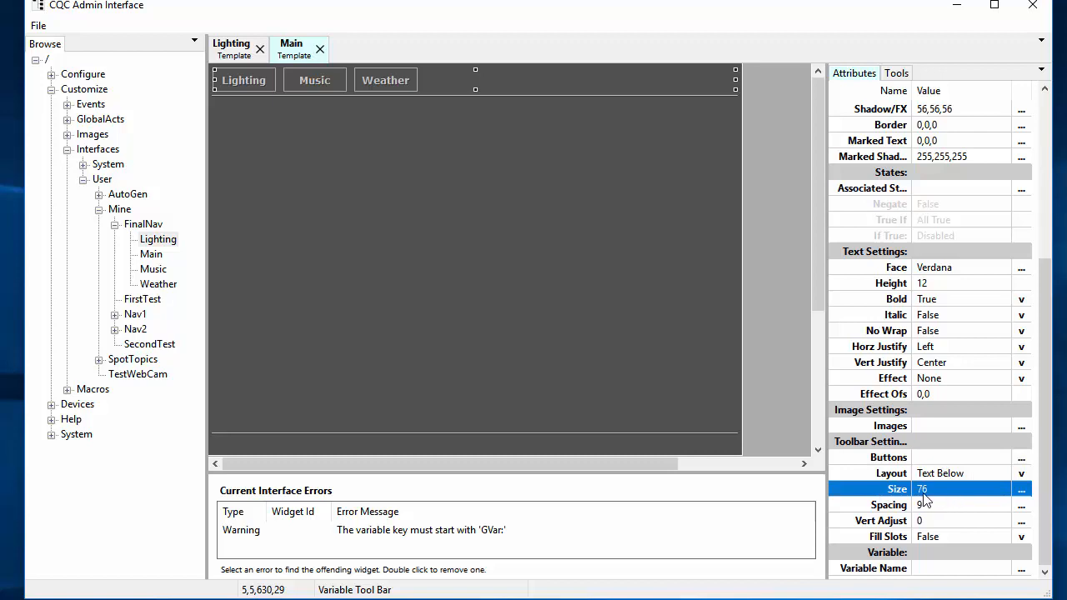
scroll(973, 499, "up", 12)
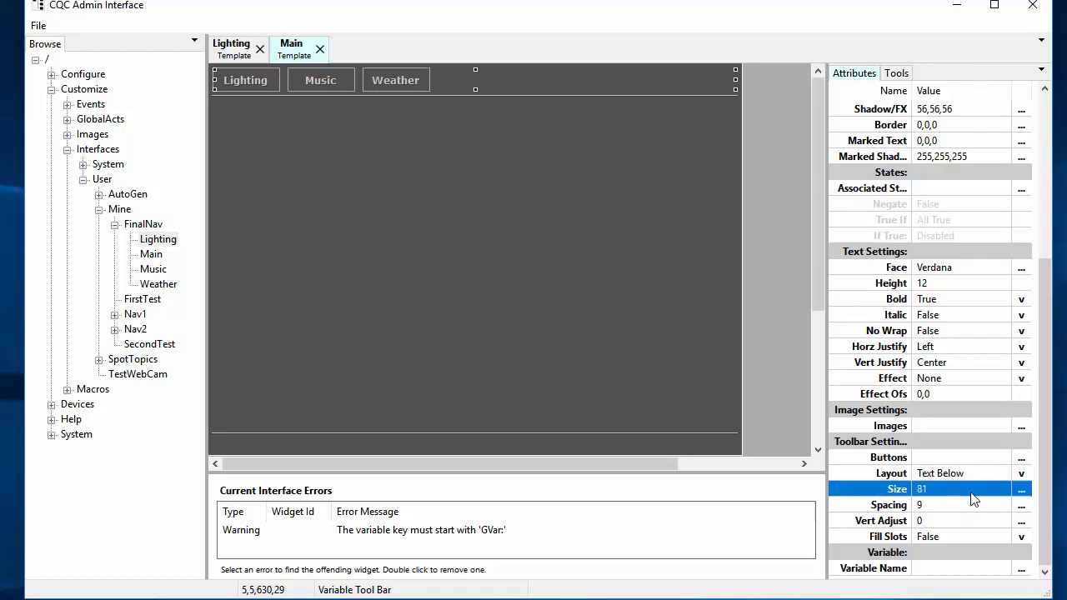
scroll(973, 498, "up", 1)
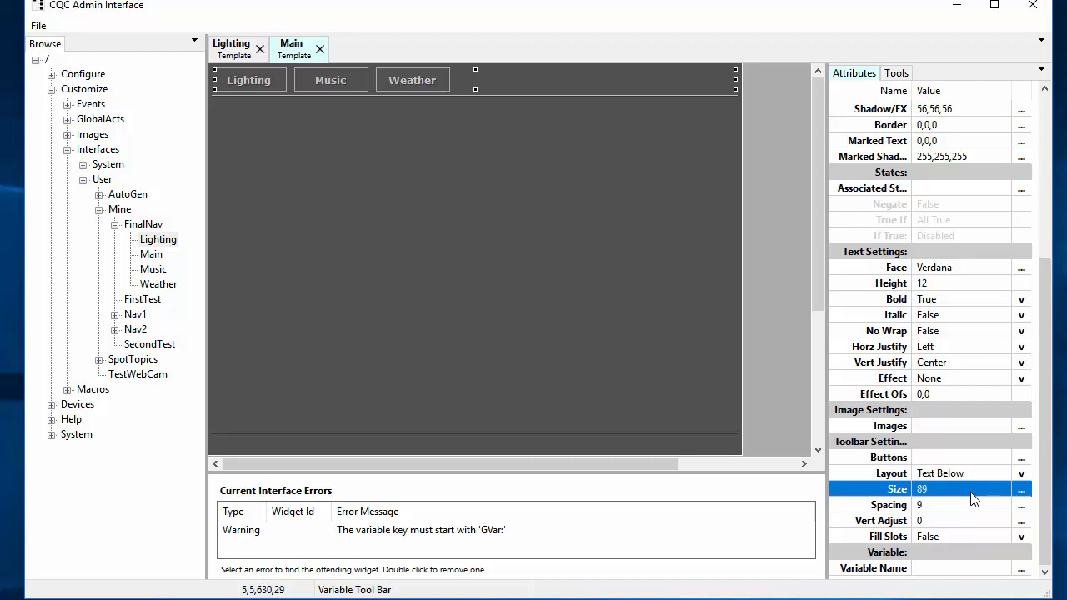
left_click(527, 297)
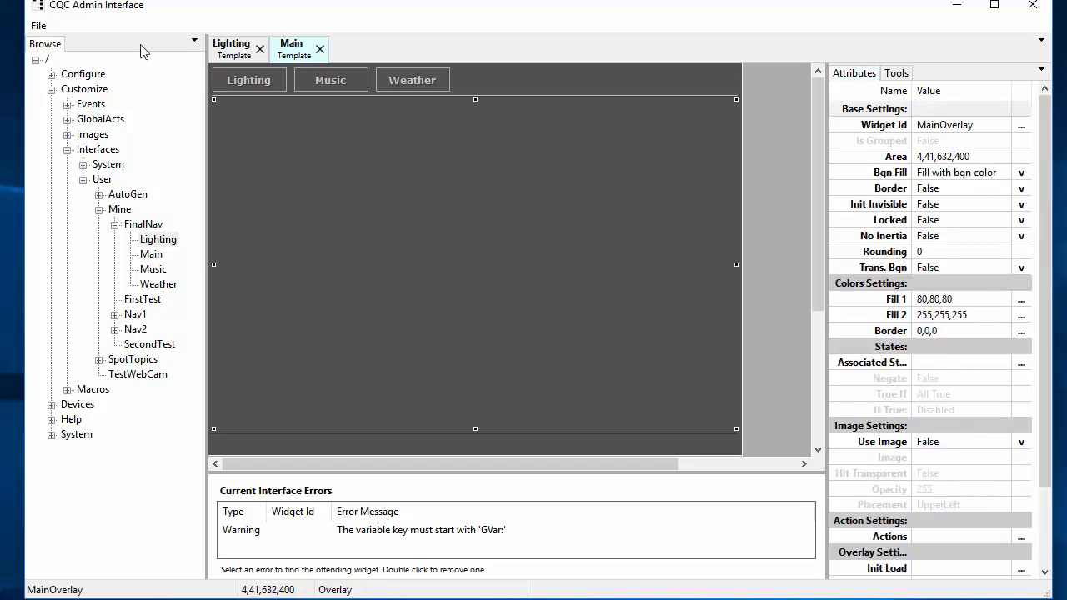
Step: Save all templates and launch the Interface Template Viewer from the Start menu
left_click(39, 25)
left_click(1, 118)
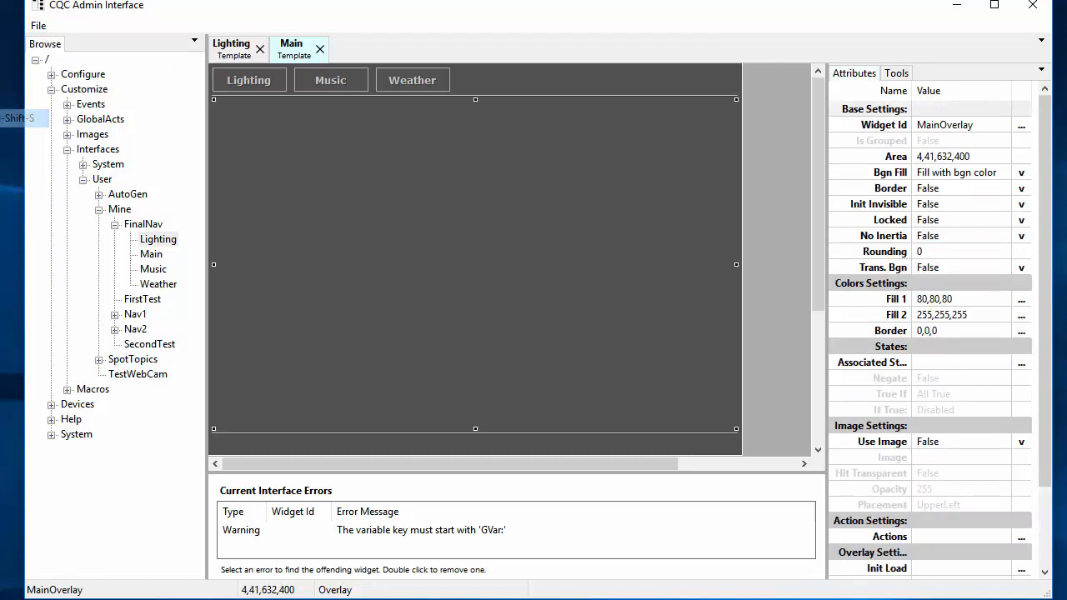
key("super")
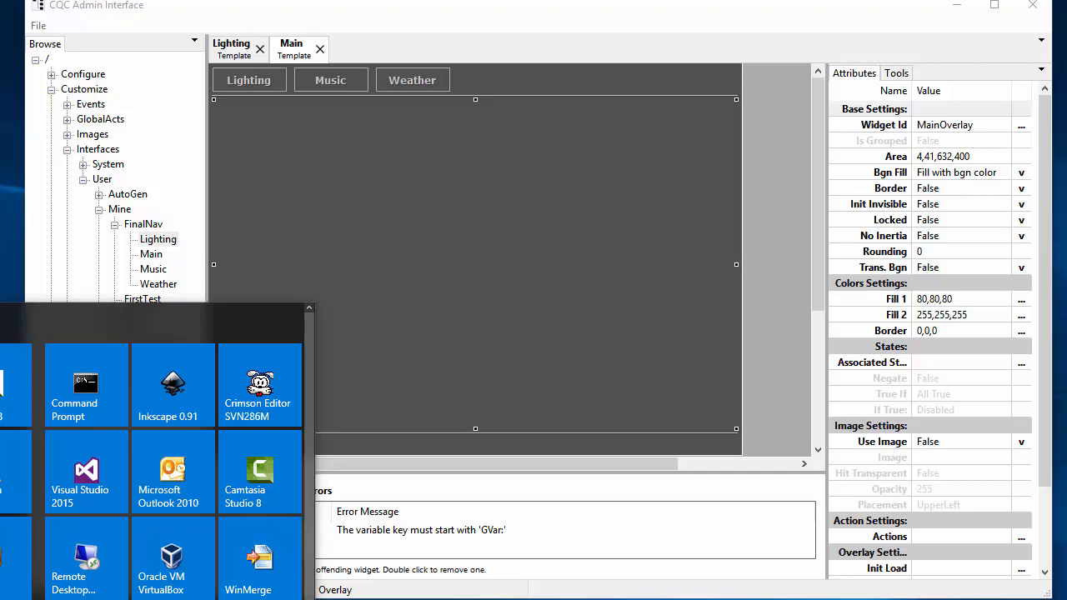
Step: Log in to CQC with the user name and password
type("A")
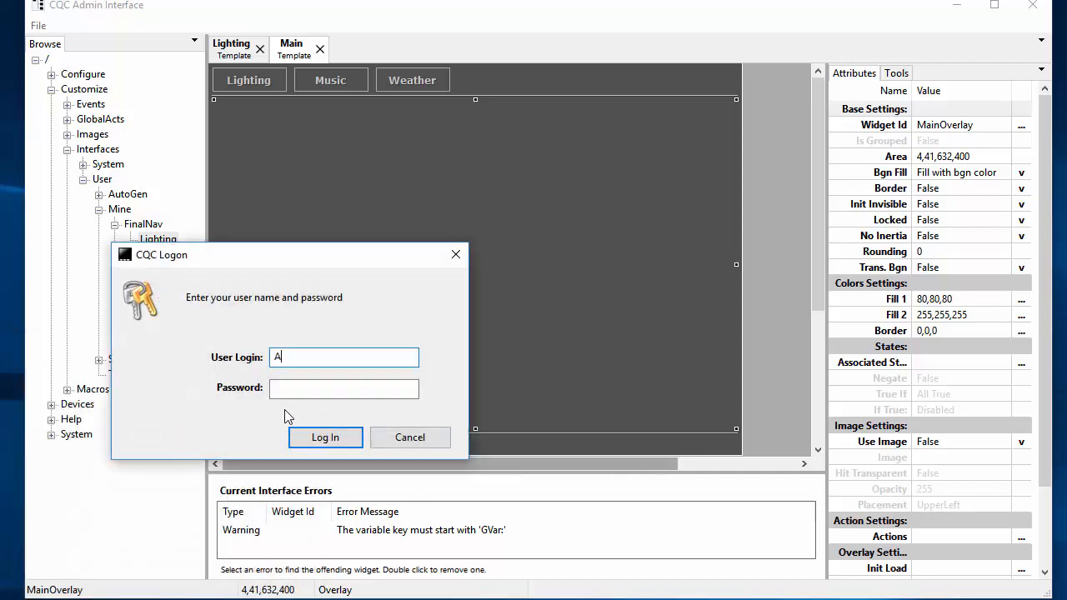
type("dmin")
key("Tab")
type("Welcome")
key("Return")
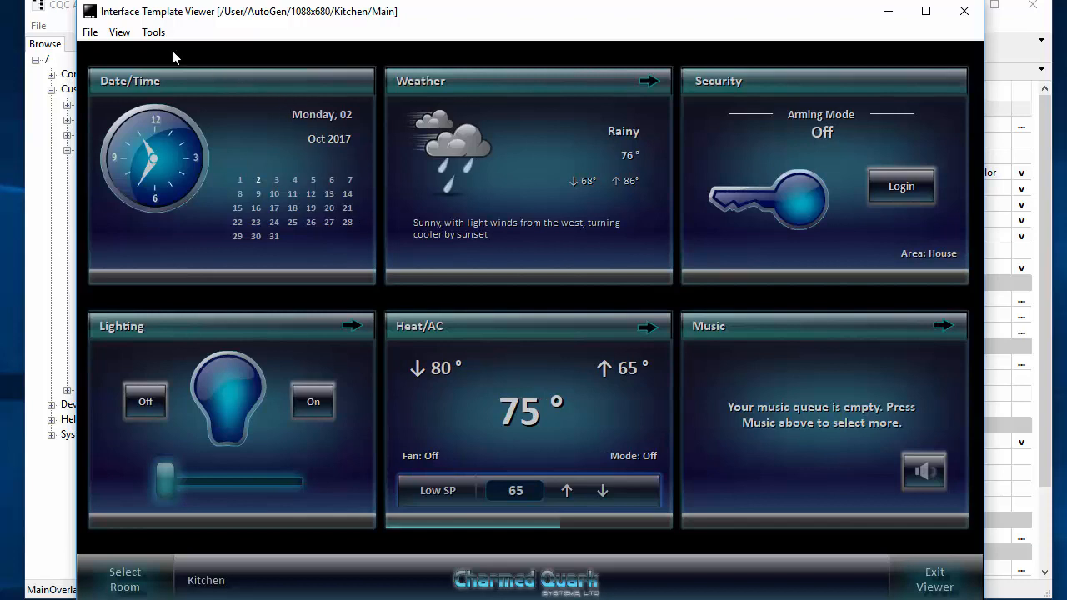
Step: Open the FinalNav Main template in the Interface Template Viewer
left_click(89, 31)
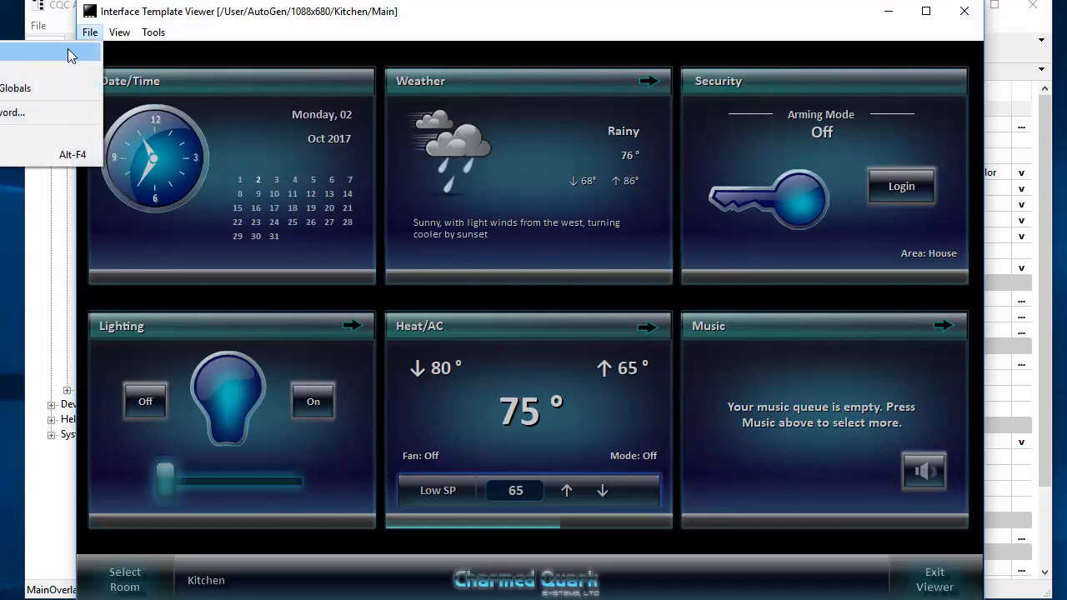
left_click(68, 53)
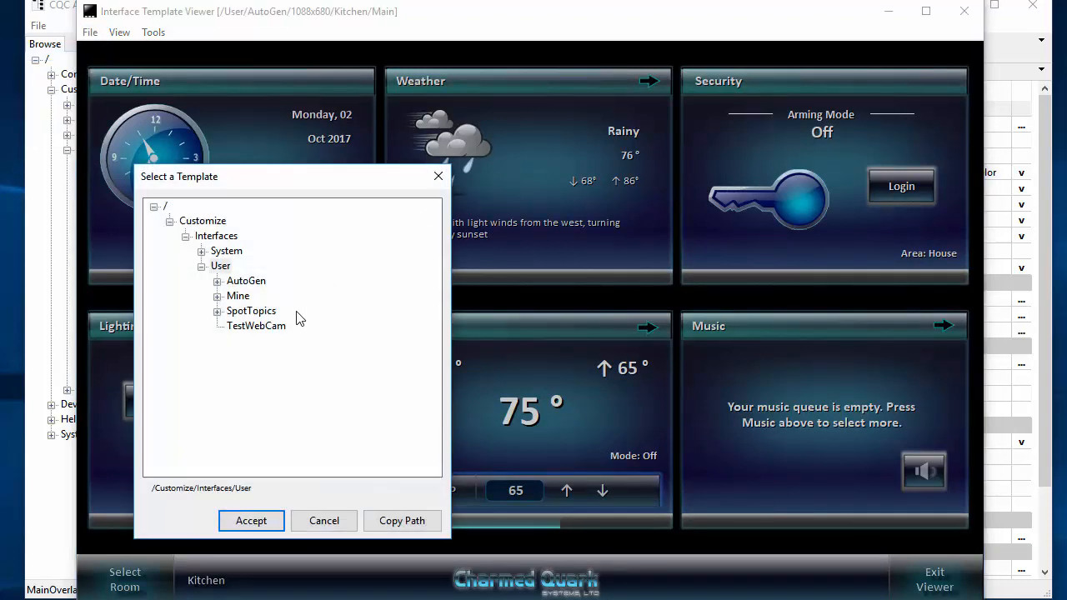
left_click(217, 295)
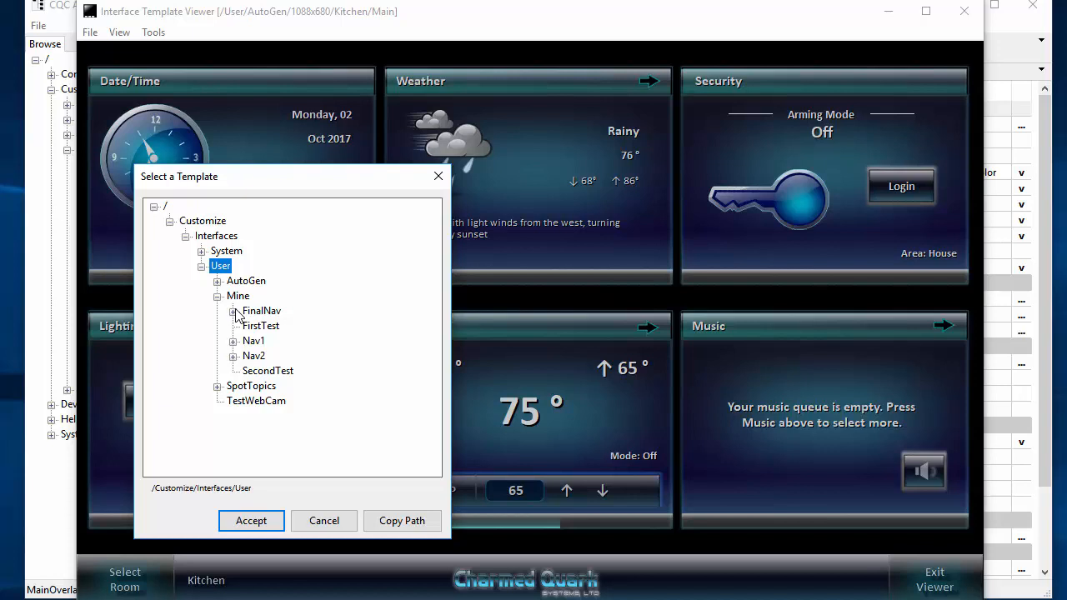
left_click(234, 310)
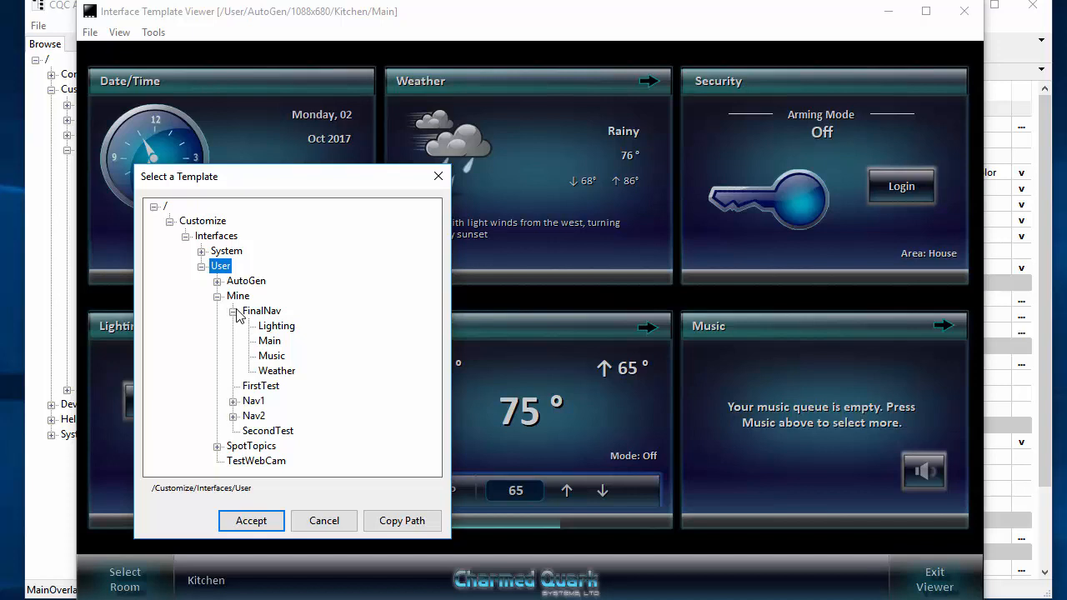
left_click(274, 343)
double_click(274, 342)
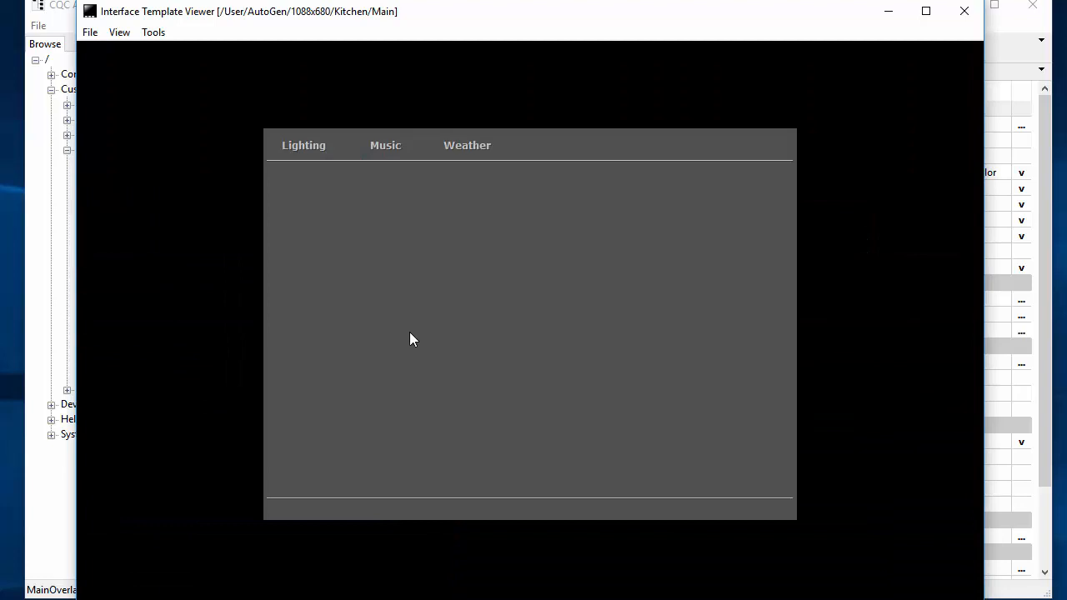
Step: Test the Lighting, Music and Weather buttons, then close the viewer
left_click(304, 146)
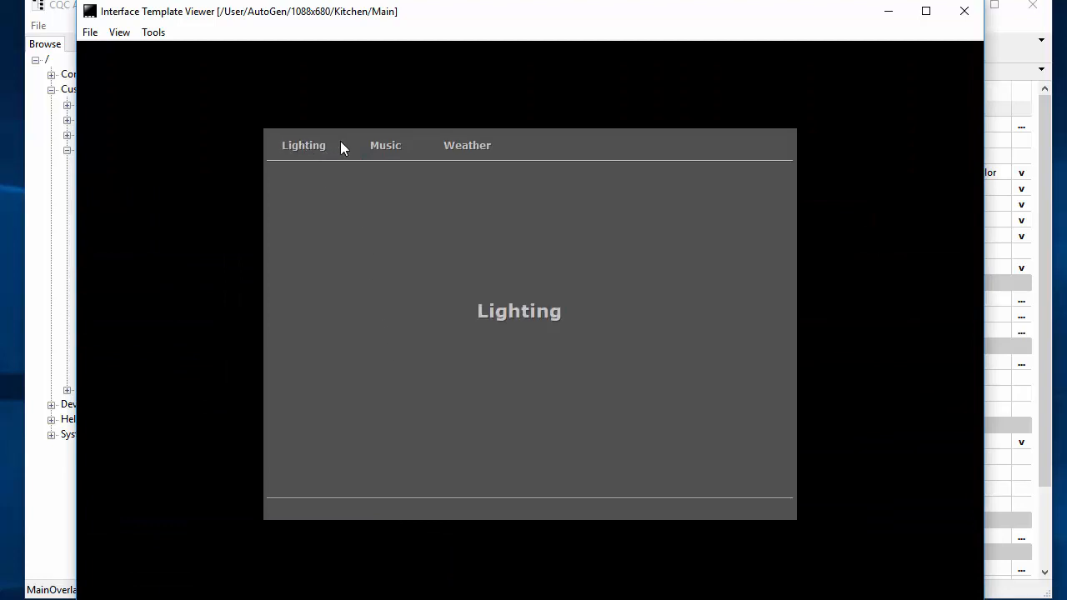
left_click(376, 149)
left_click(451, 148)
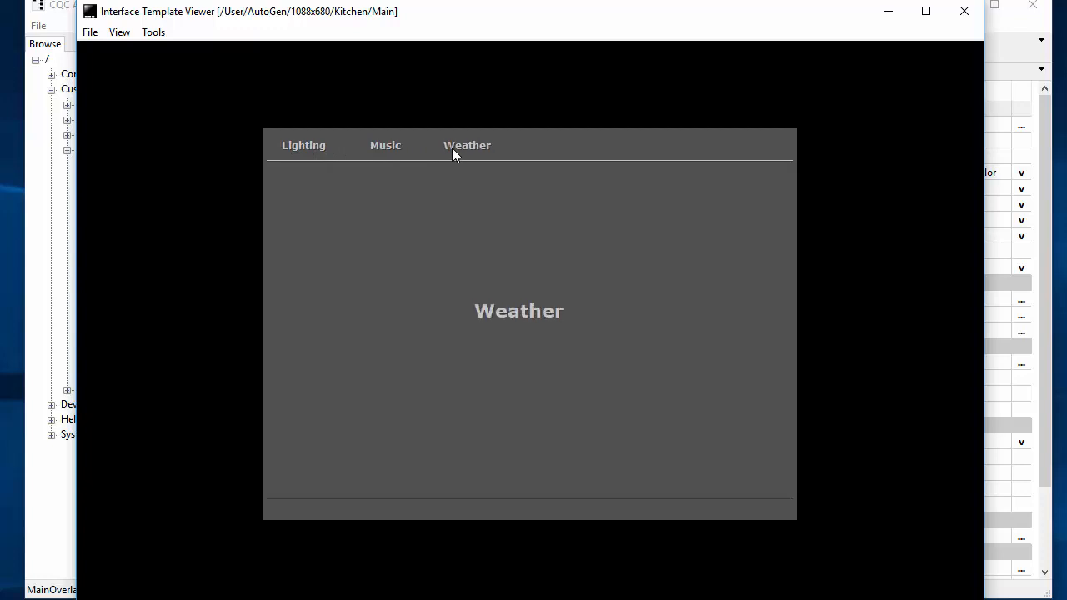
left_click(66, 11)
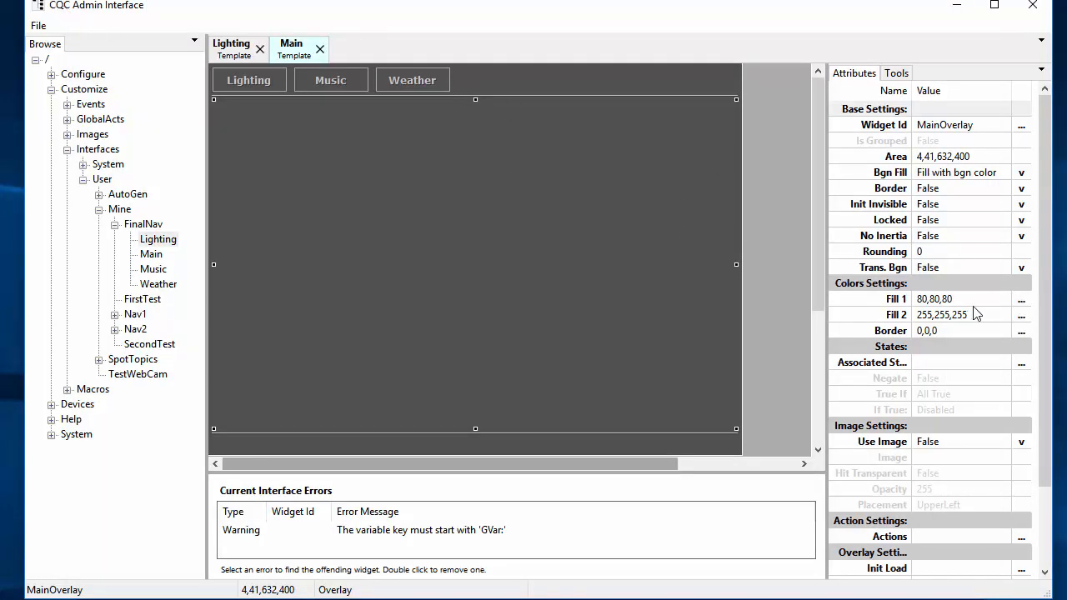
Step: Select the Lighting/Music/Weather toolbar and set its marked text colour to red-brown 168,66,35
left_click(421, 82)
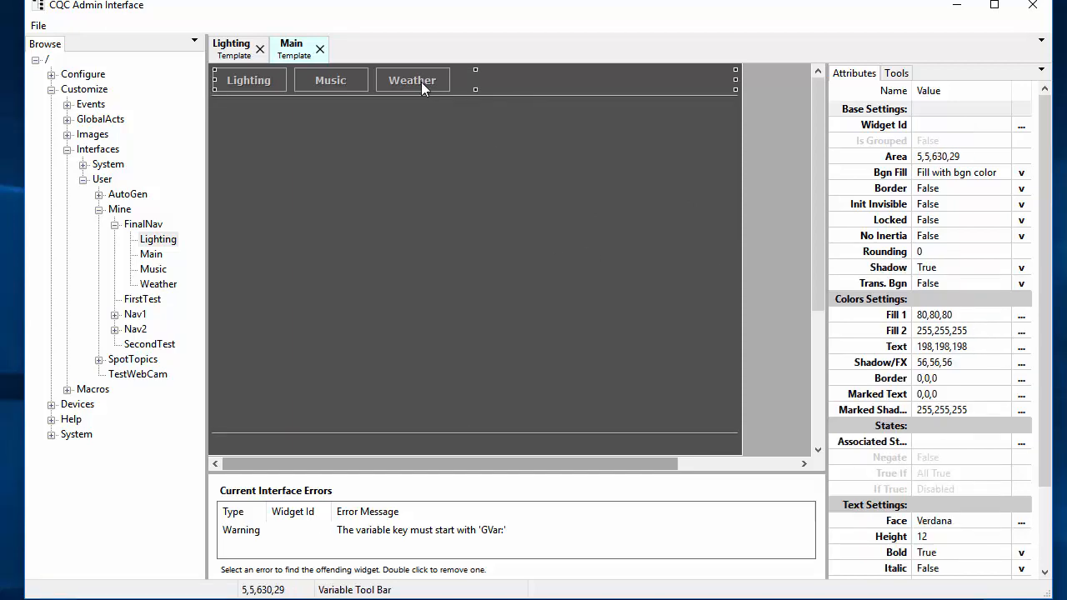
scroll(966, 501, "down", 3)
scroll(967, 501, "down", 2)
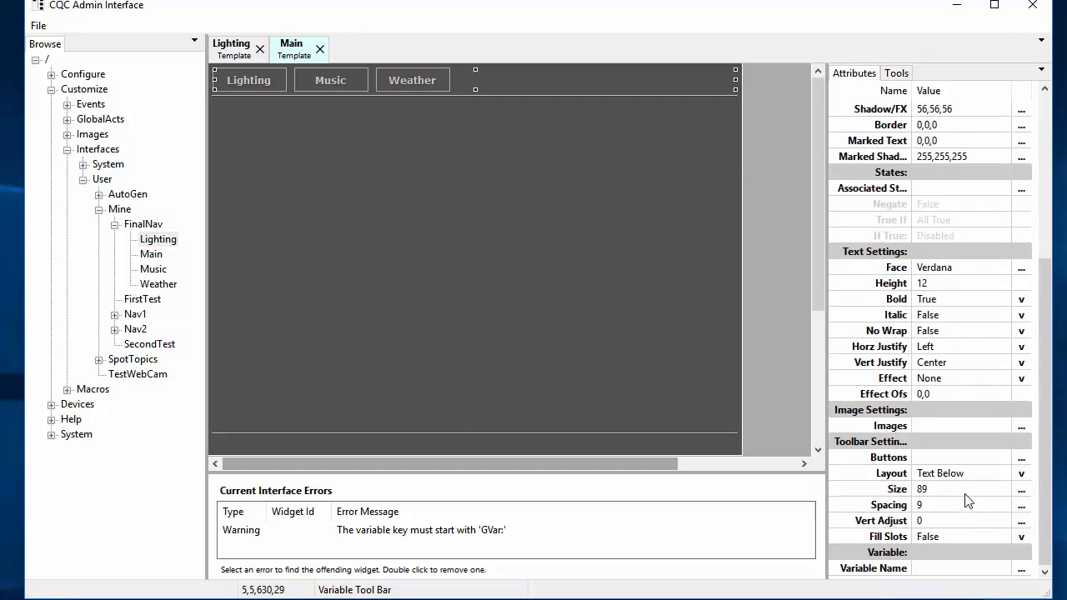
scroll(969, 492, "up", 5)
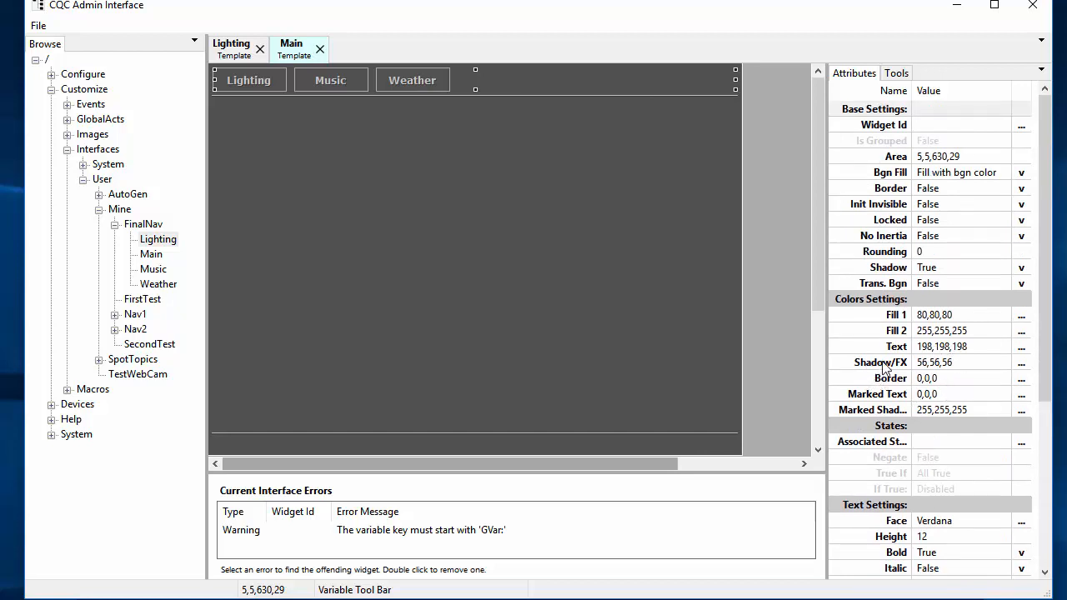
left_click(944, 399)
left_click(1021, 395)
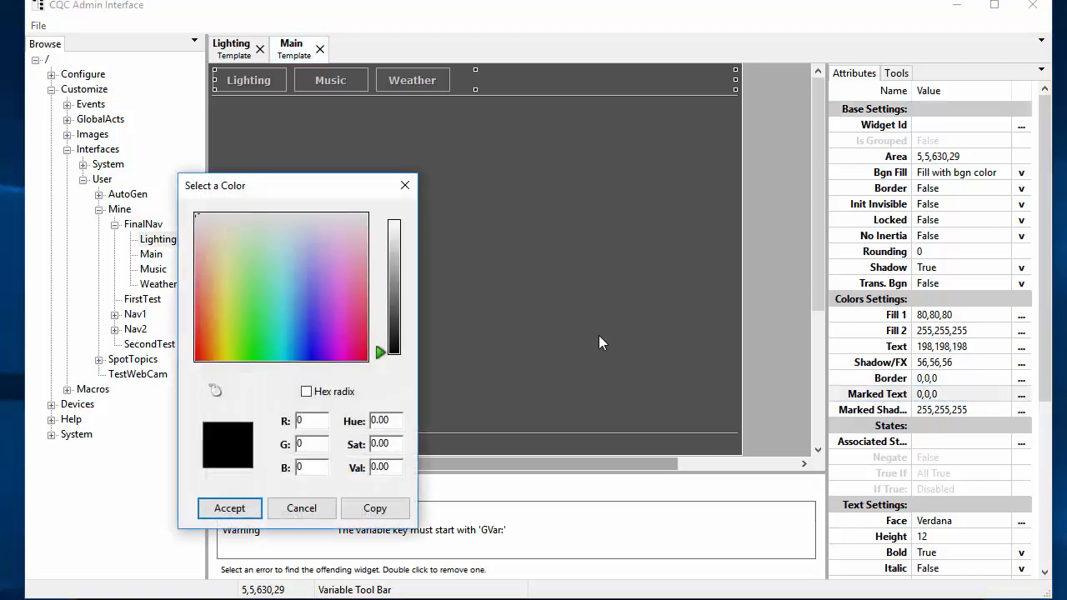
left_click(201, 330)
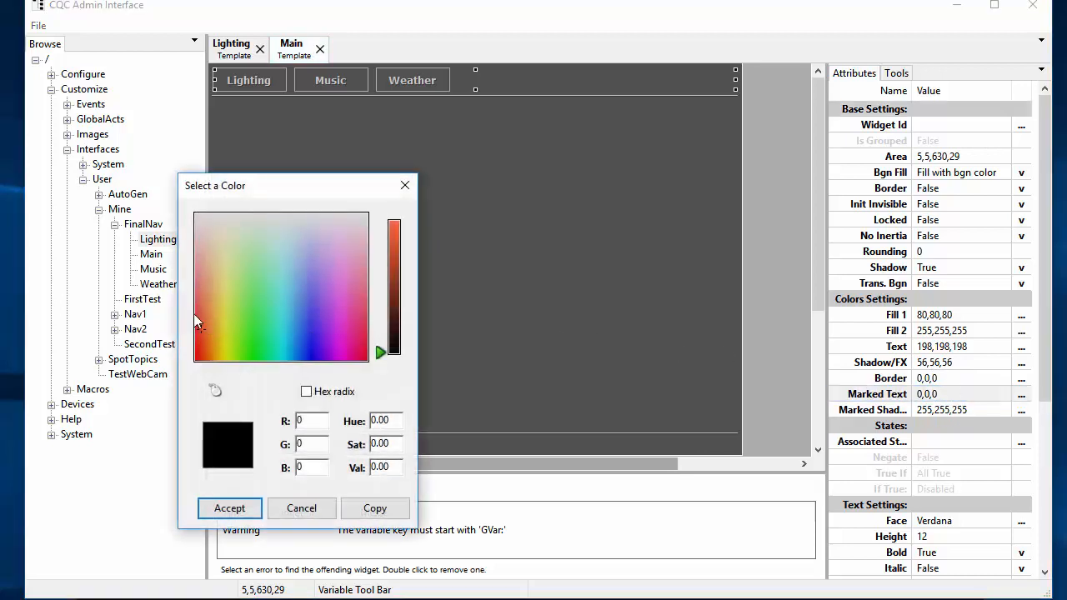
left_click(396, 273)
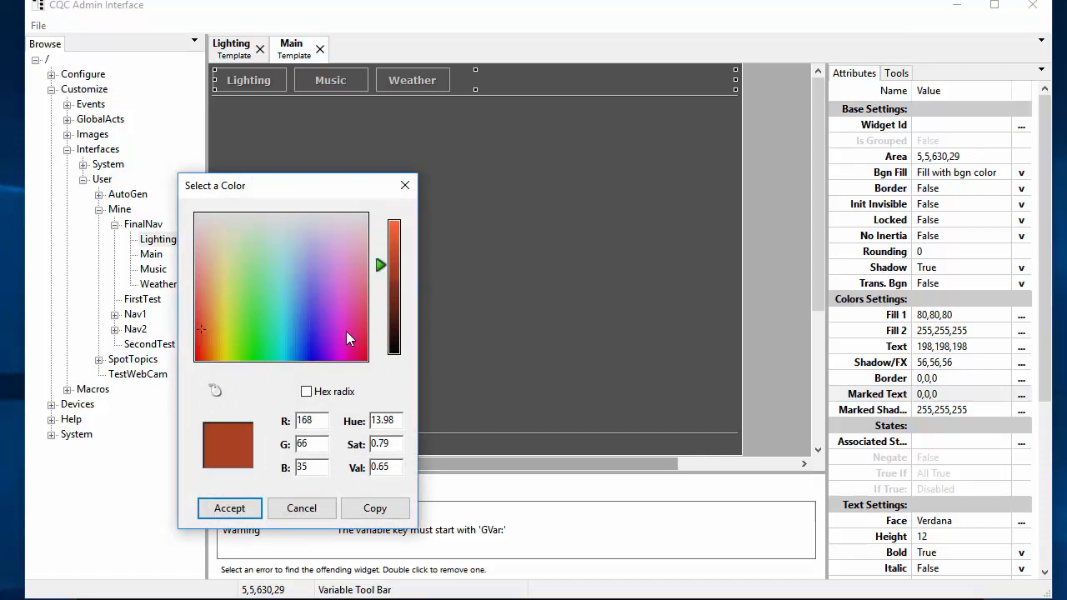
left_click(229, 508)
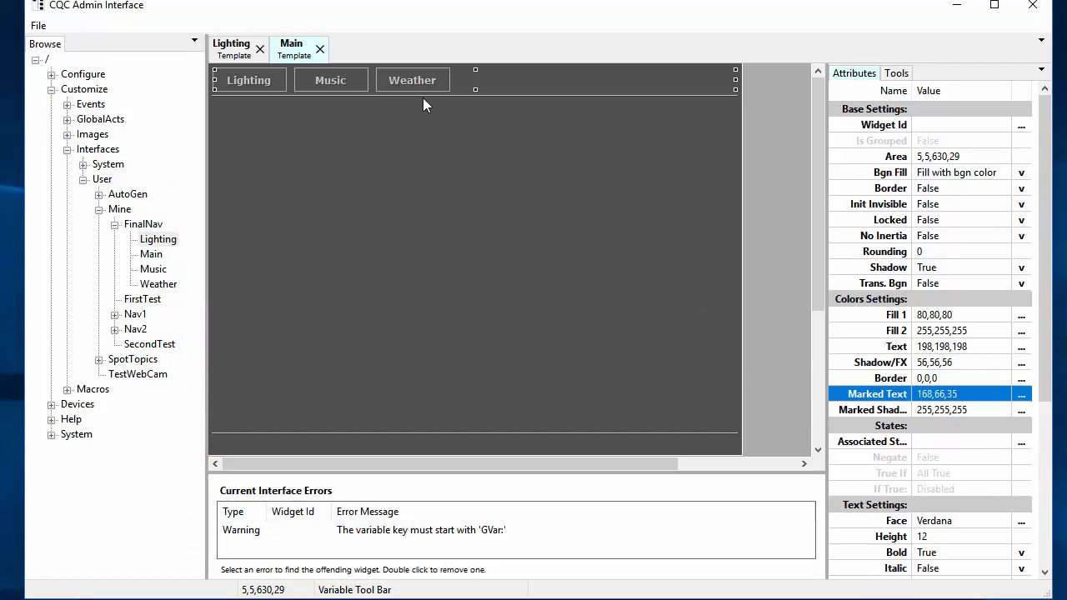
Step: Turn the toolbar's Shadow to False and set its text Effect to Drop Shadow
left_click(887, 272)
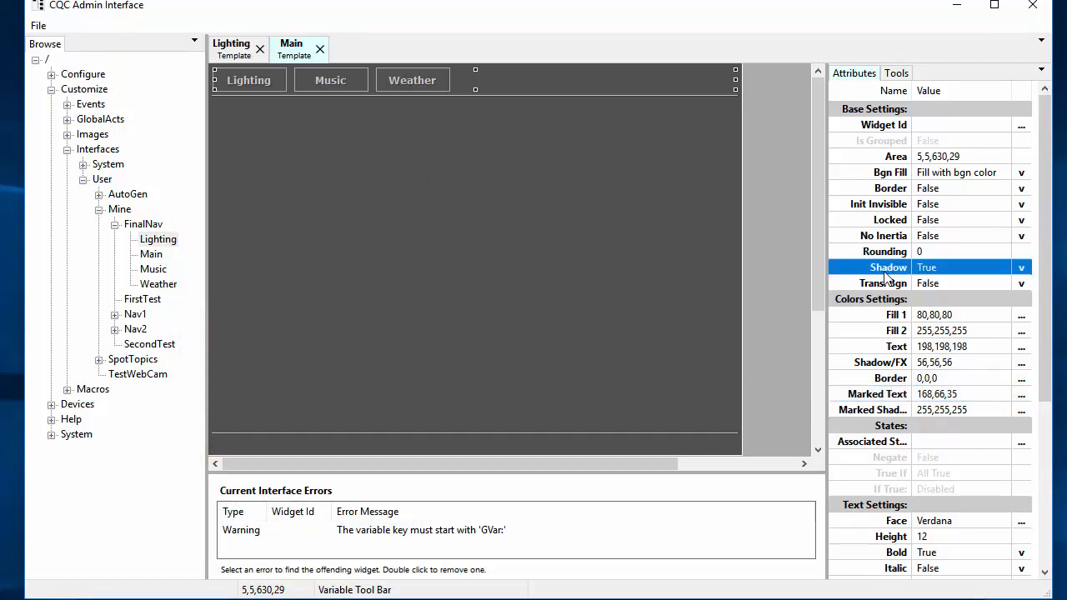
double_click(884, 272)
scroll(920, 283, "down", 5)
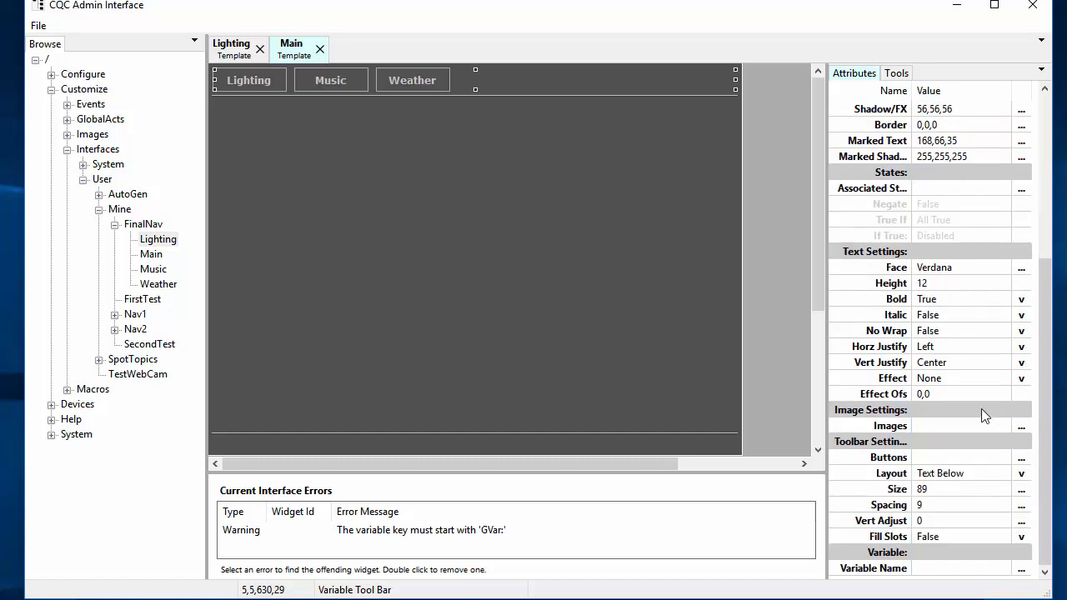
left_click(1020, 380)
left_click(1020, 380)
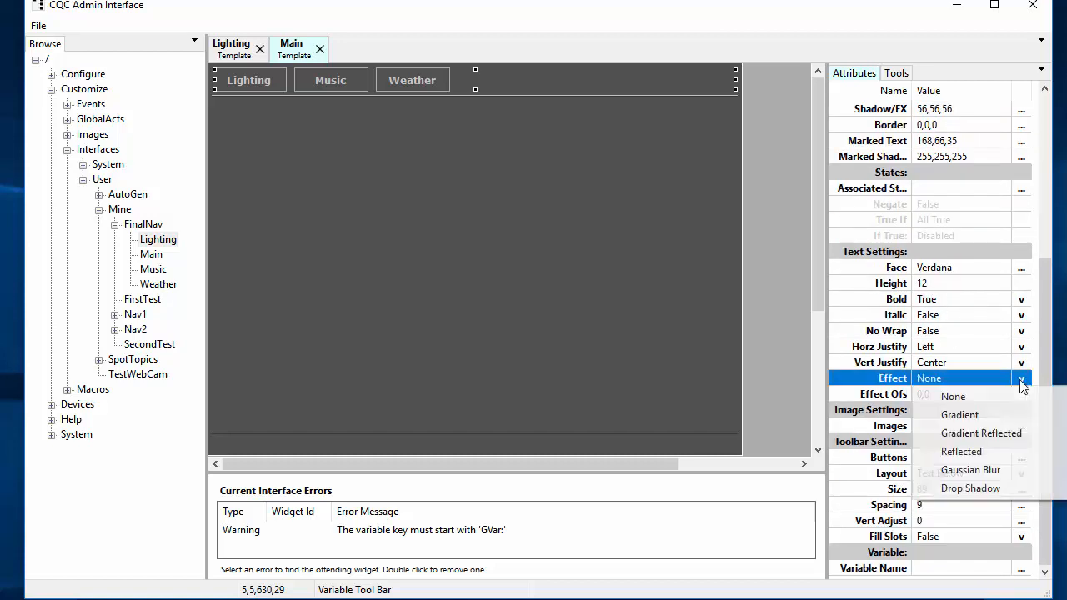
left_click(987, 487)
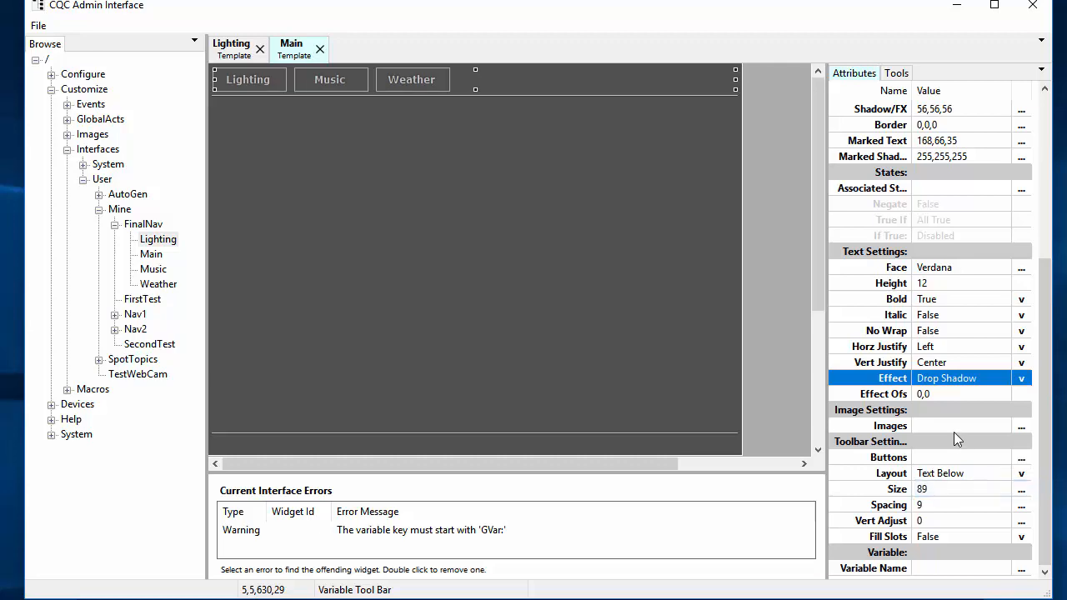
left_click(968, 392)
scroll(964, 275, "up", 5)
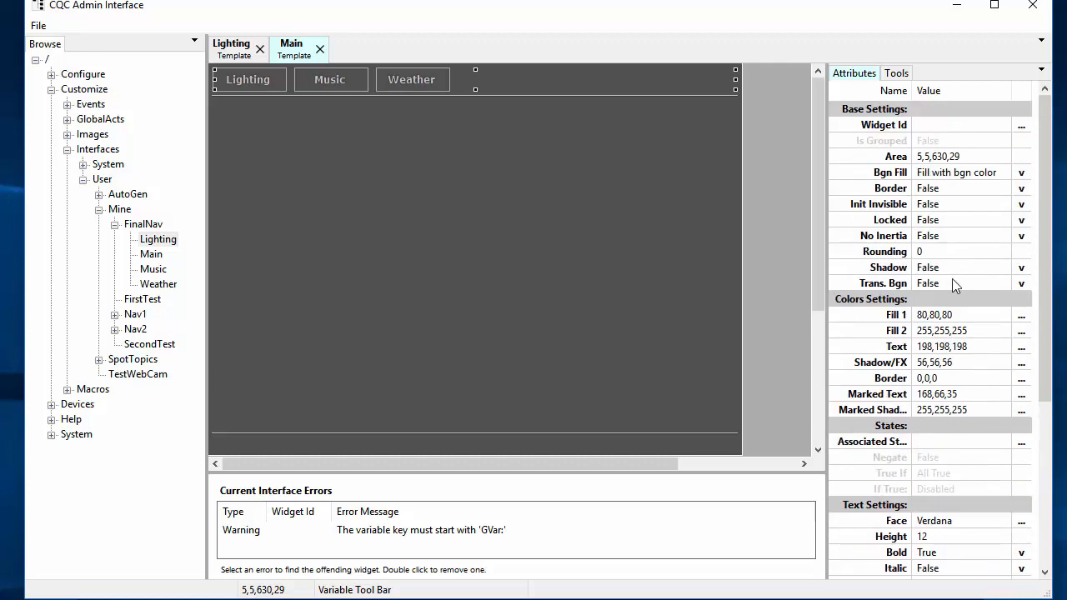
Step: Set the toolbar's shadow colour to 9,9,9 and marked shadow colour to 12,12,12
left_click(937, 366)
left_click(1021, 363)
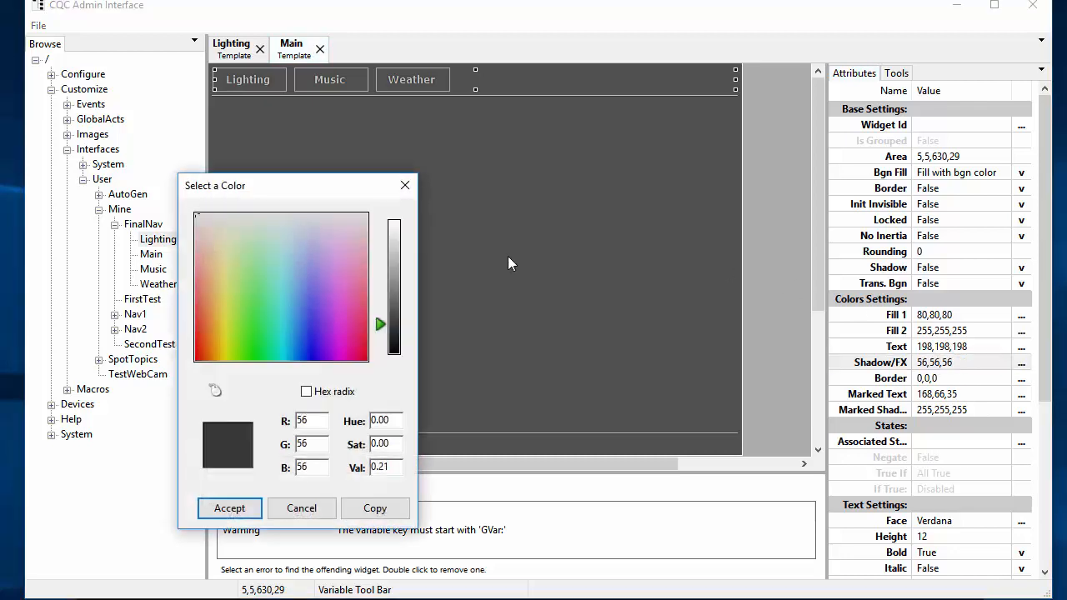
left_click(394, 349)
left_click(236, 508)
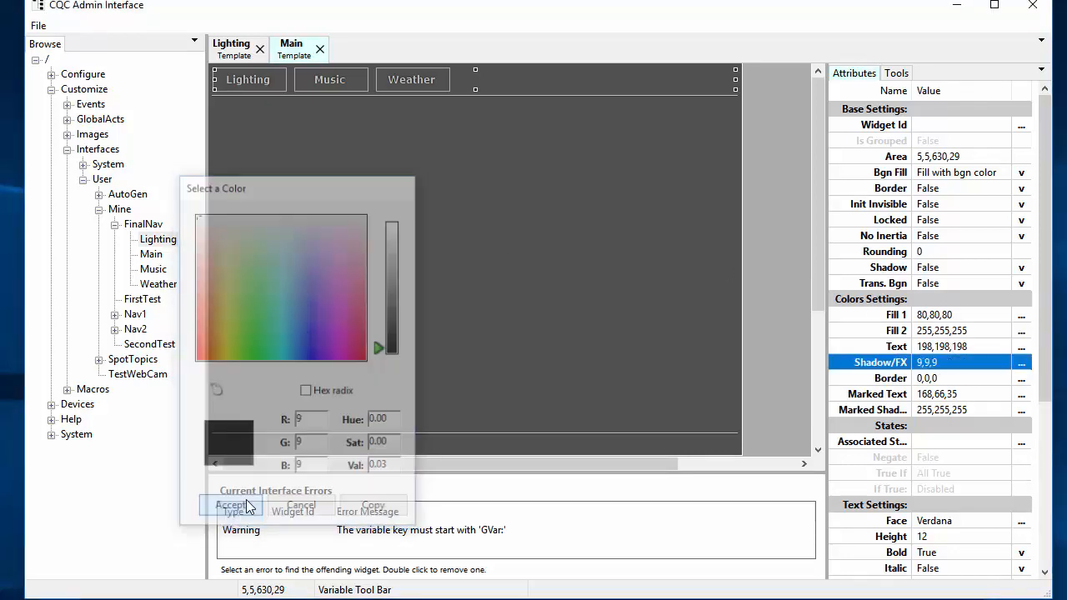
left_click(954, 409)
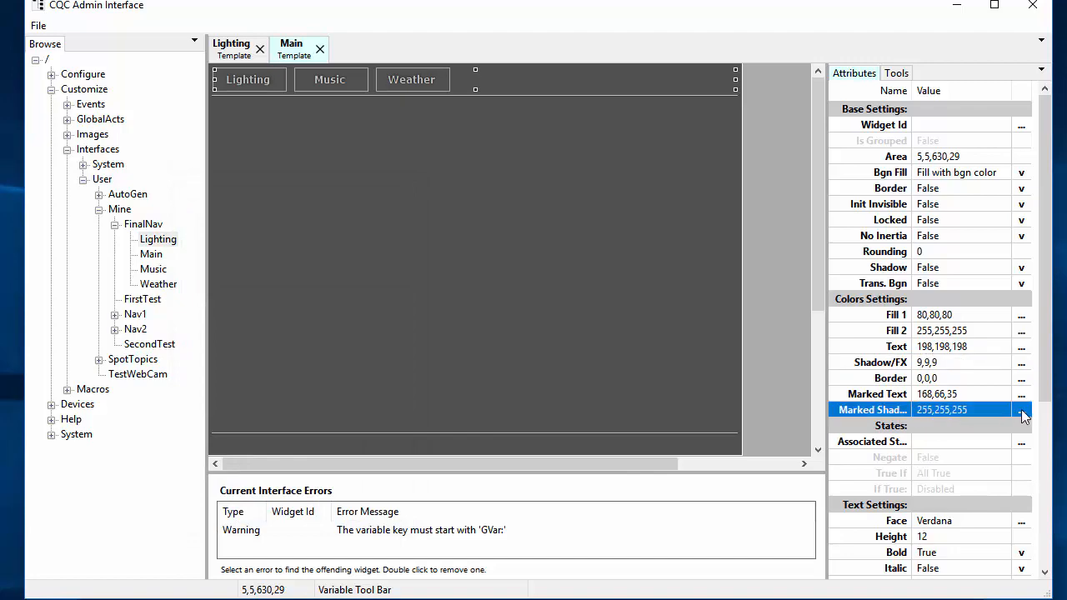
left_click(1020, 409)
left_click(395, 348)
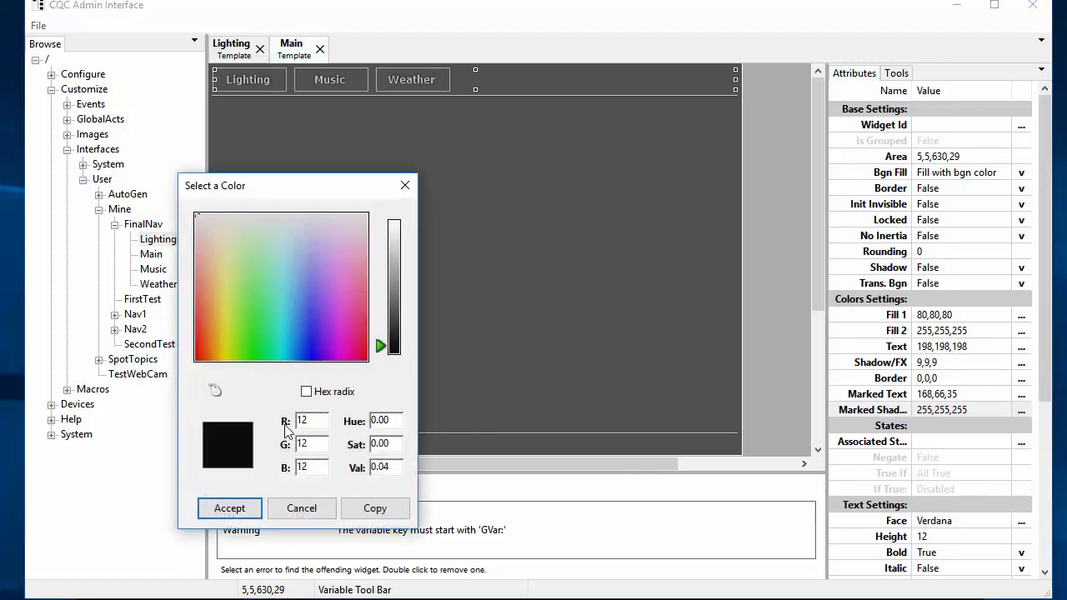
left_click(230, 508)
Step: Set the toolbar's effect offset to 3,3, then select the main overlay
left_click_drag(1041, 346, 1036, 486)
scroll(1036, 485, "down", 1)
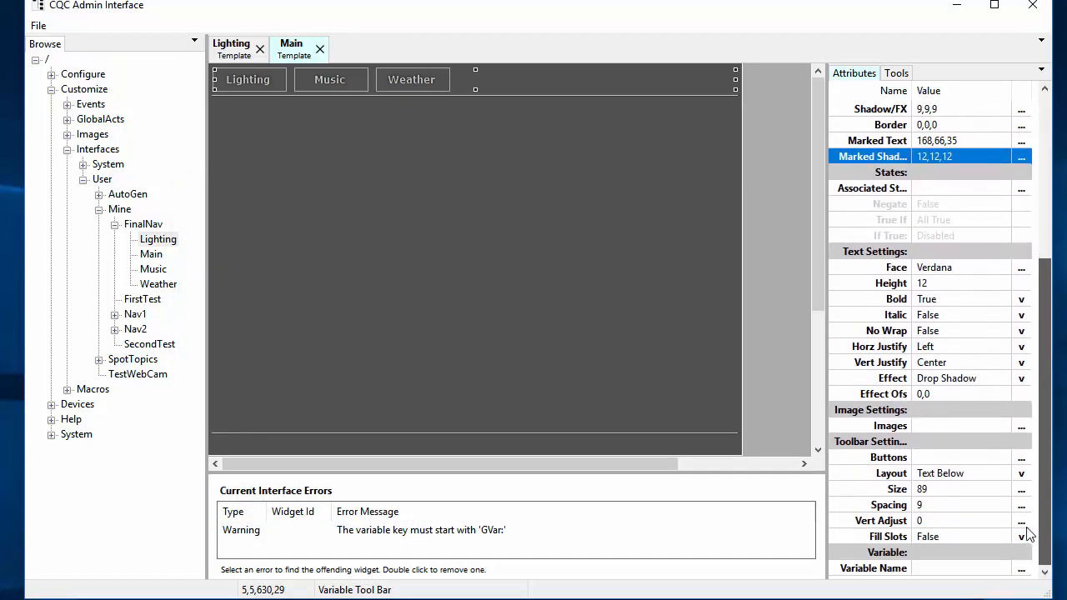
left_click(935, 394)
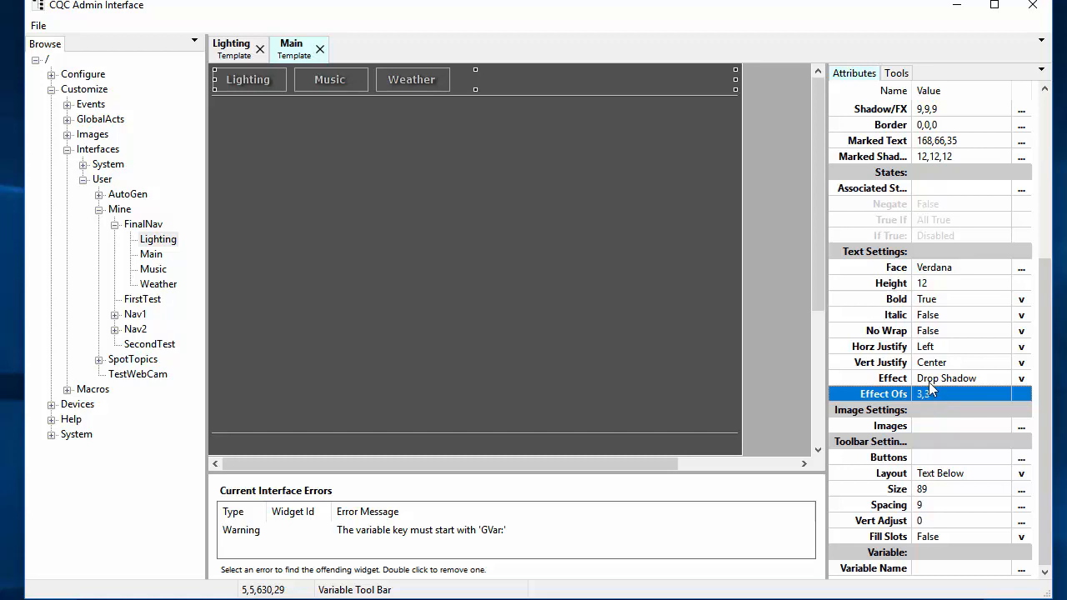
left_click(483, 259)
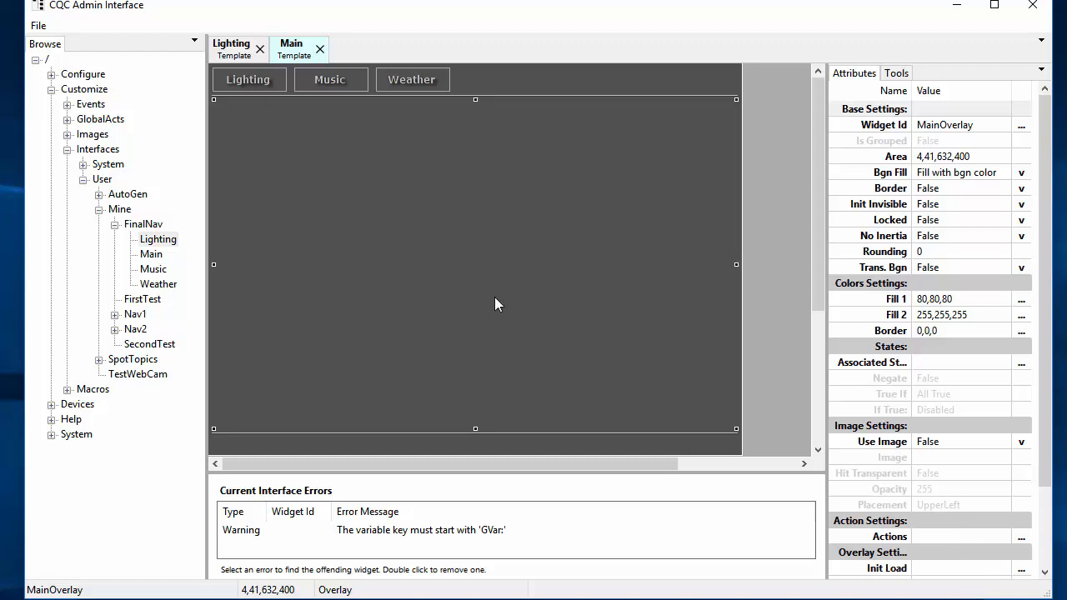
Step: Set the overlay's Init Load to Mine/FinalNav/Lighting as relative path ./Lighting, and save Main
scroll(992, 450, "down", 2)
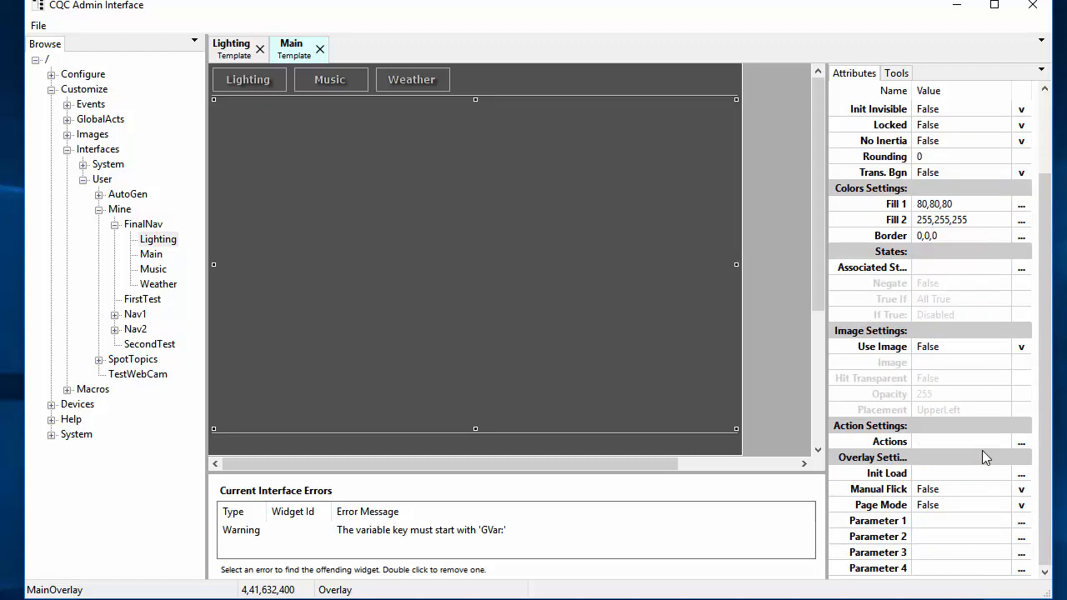
left_click(962, 474)
left_click(1021, 473)
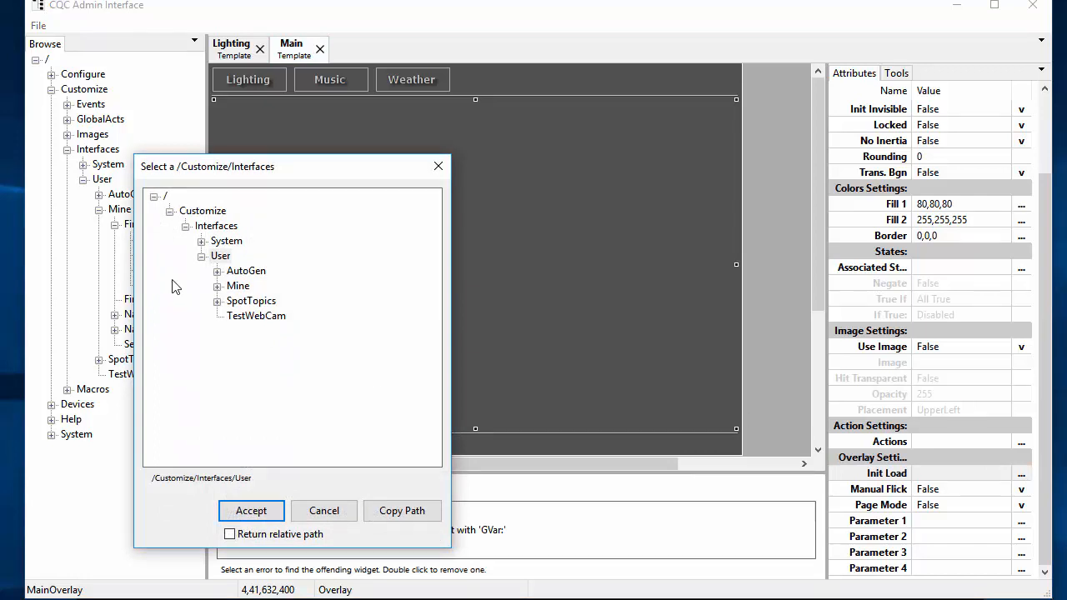
left_click(217, 286)
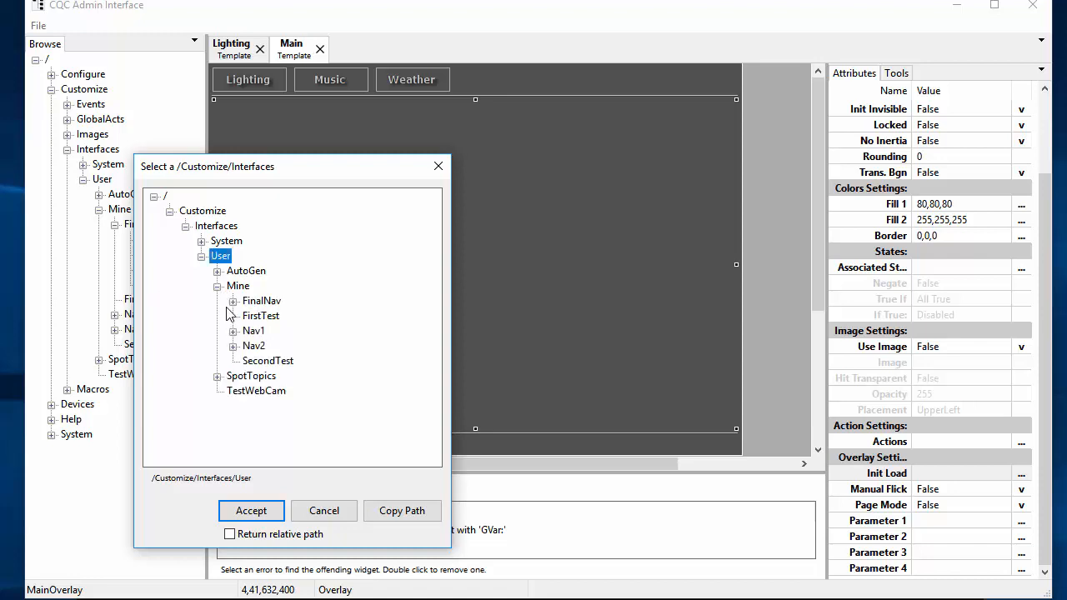
left_click(233, 301)
left_click(286, 318)
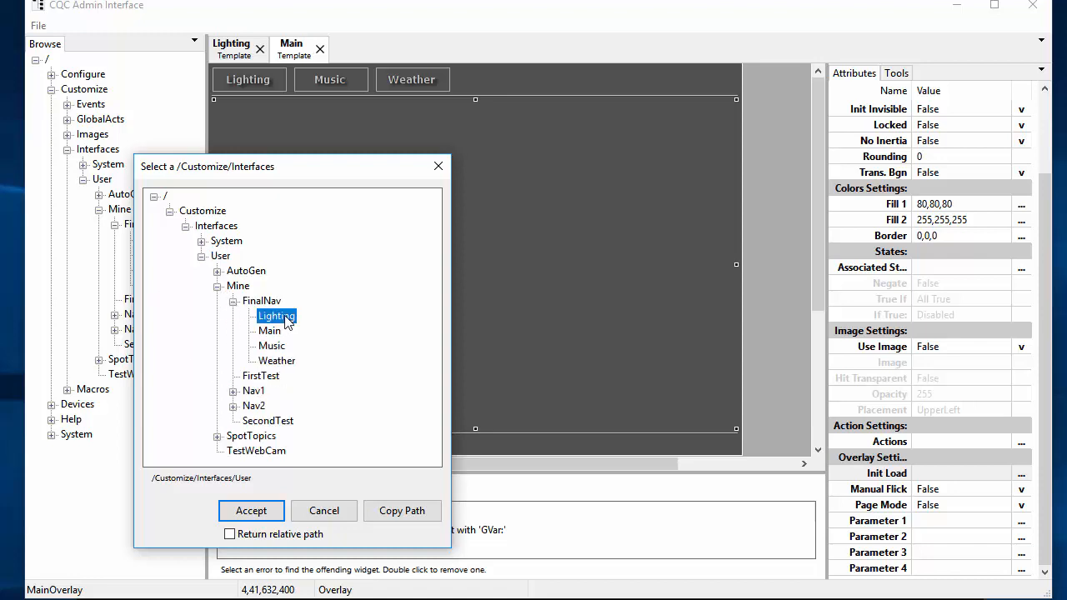
left_click(229, 533)
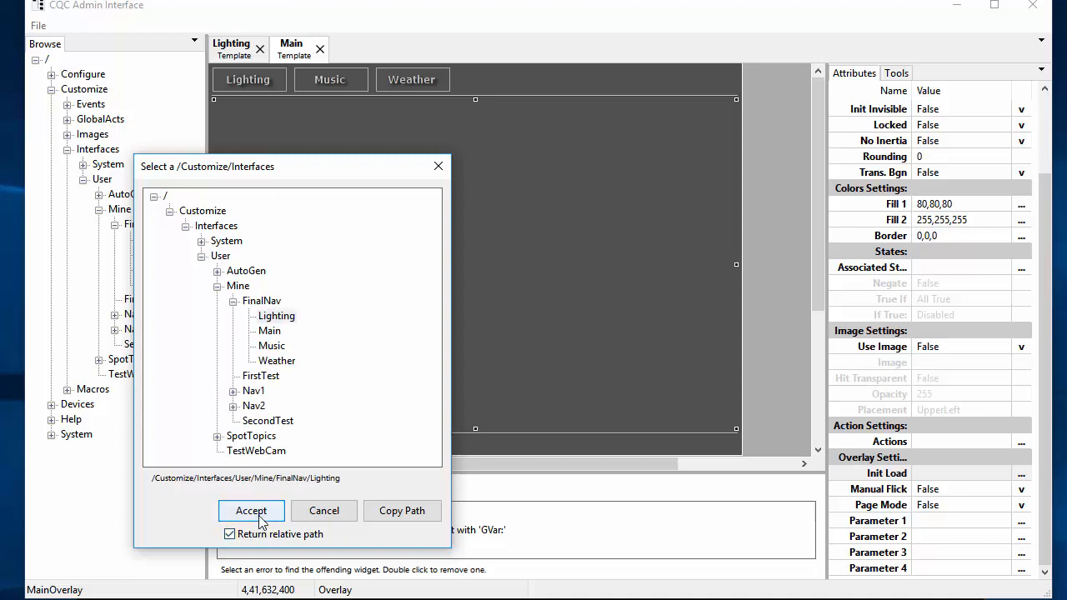
left_click(251, 511)
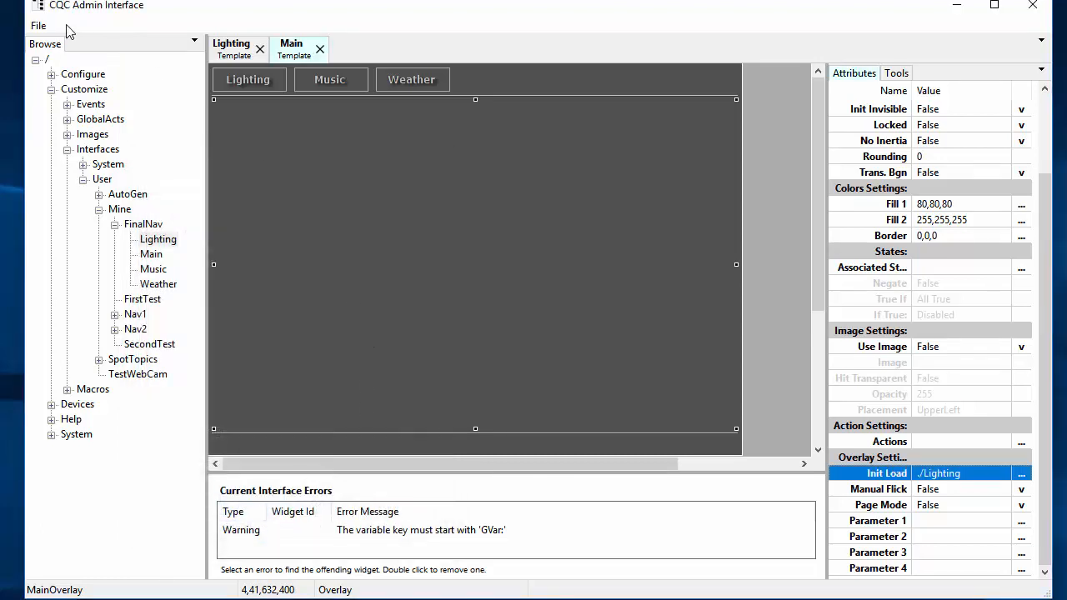
left_click(37, 25)
left_click(12, 100)
Step: Flush the viewer's template cache and reload Main, then select the tool bar in the admin window
left_click(359, 598)
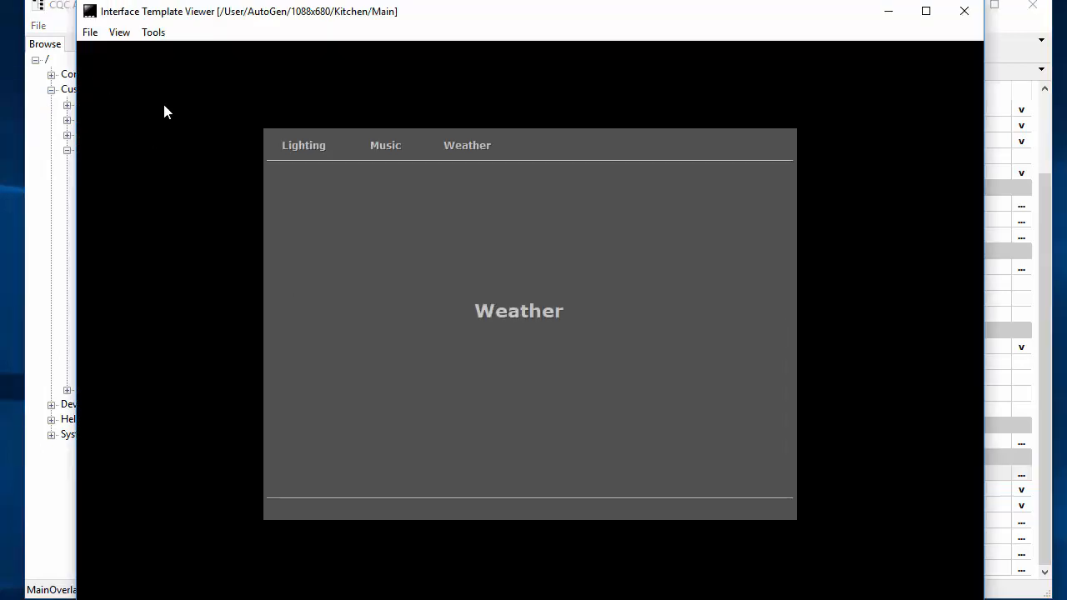
left_click(153, 33)
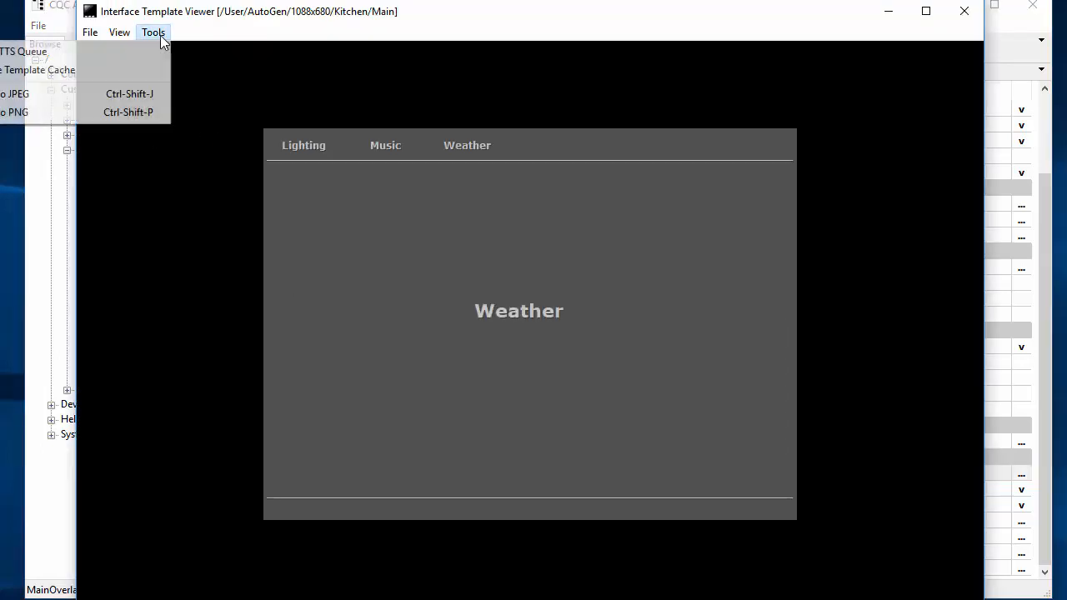
left_click(98, 71)
left_click(86, 35)
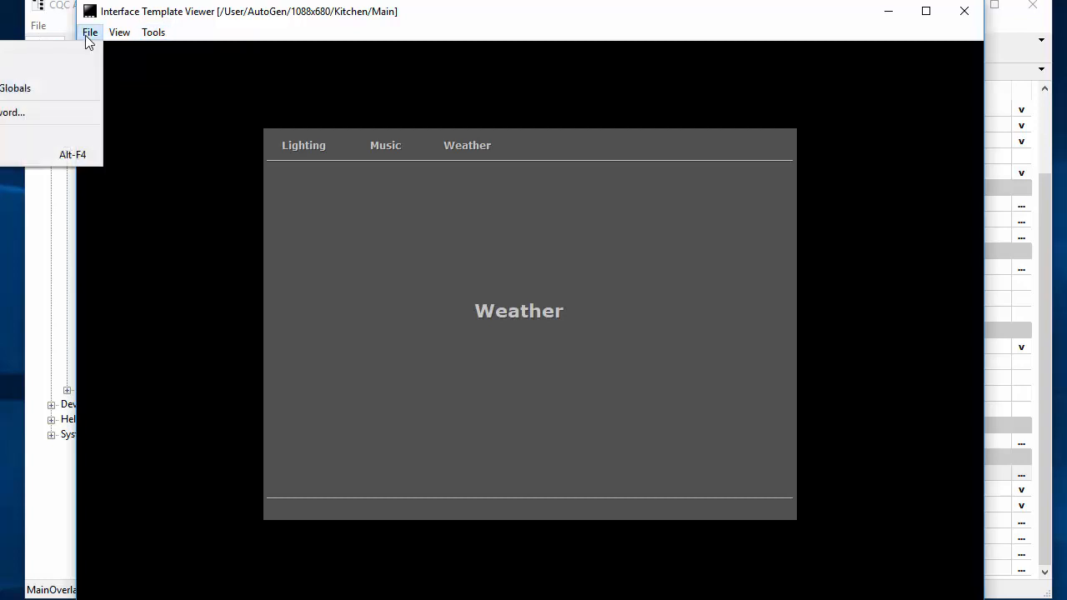
left_click(42, 67)
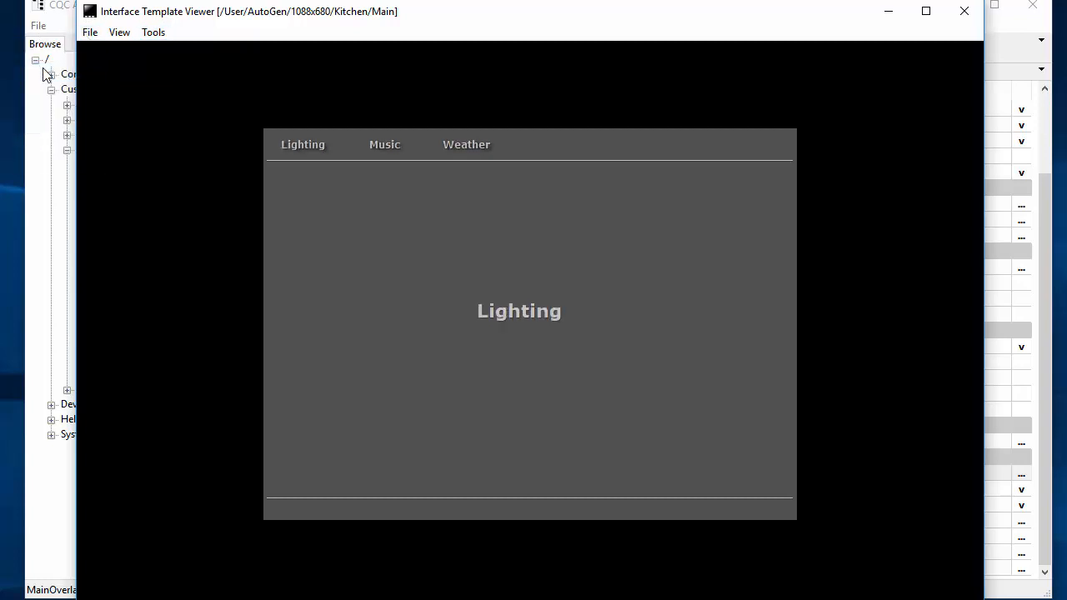
left_click(67, 15)
left_click(332, 83)
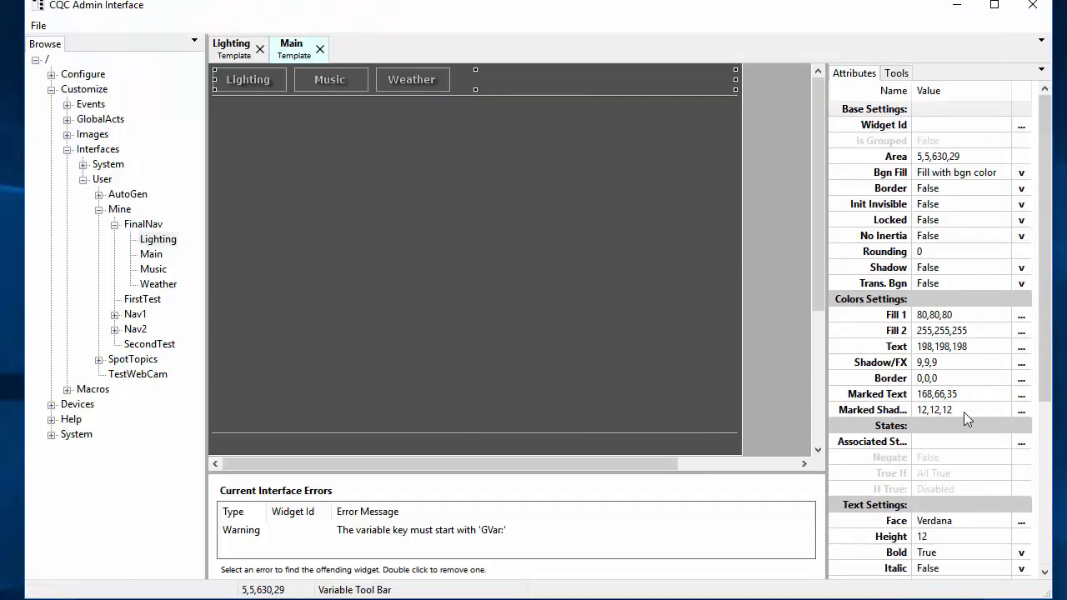
Step: Bind the tool bar's Variable Name to GVar:CurMenuItem and save the Main template
scroll(963, 411, "down", 5)
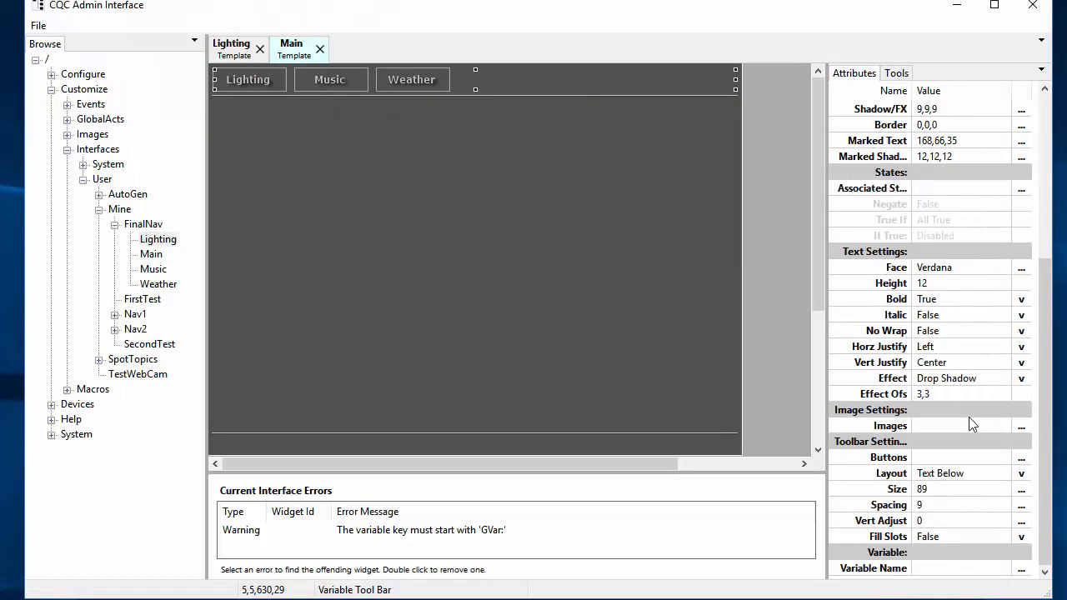
left_click(961, 568)
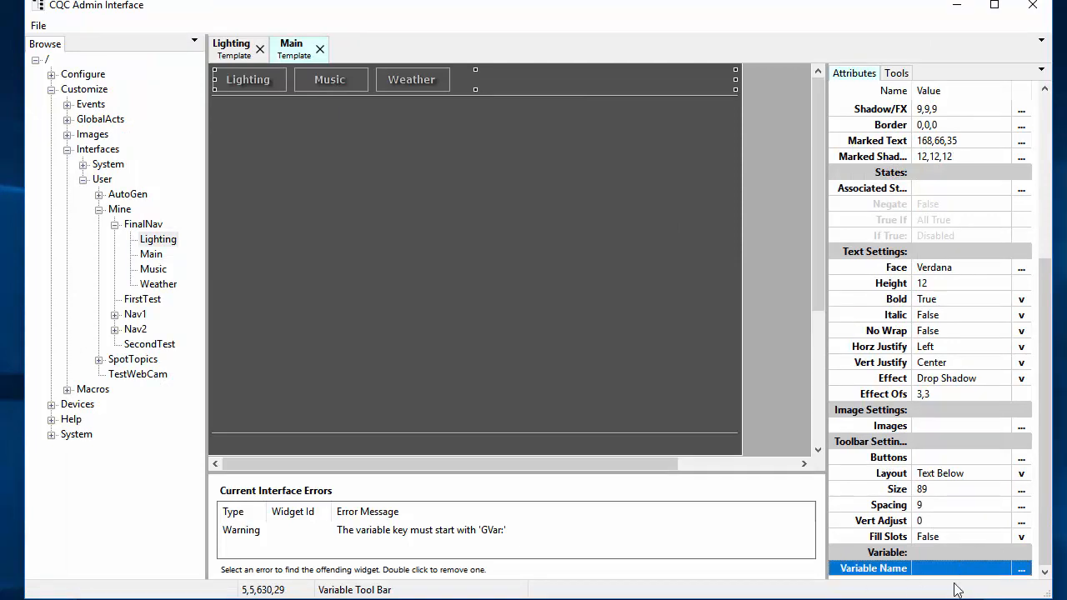
left_click(1022, 567)
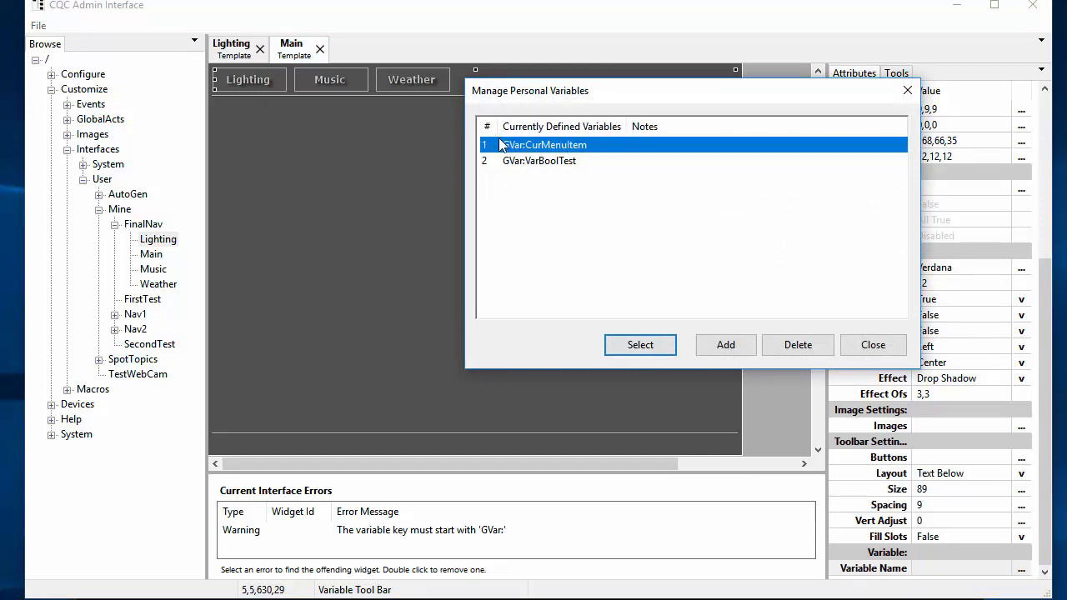
left_click_drag(631, 97, 548, 117)
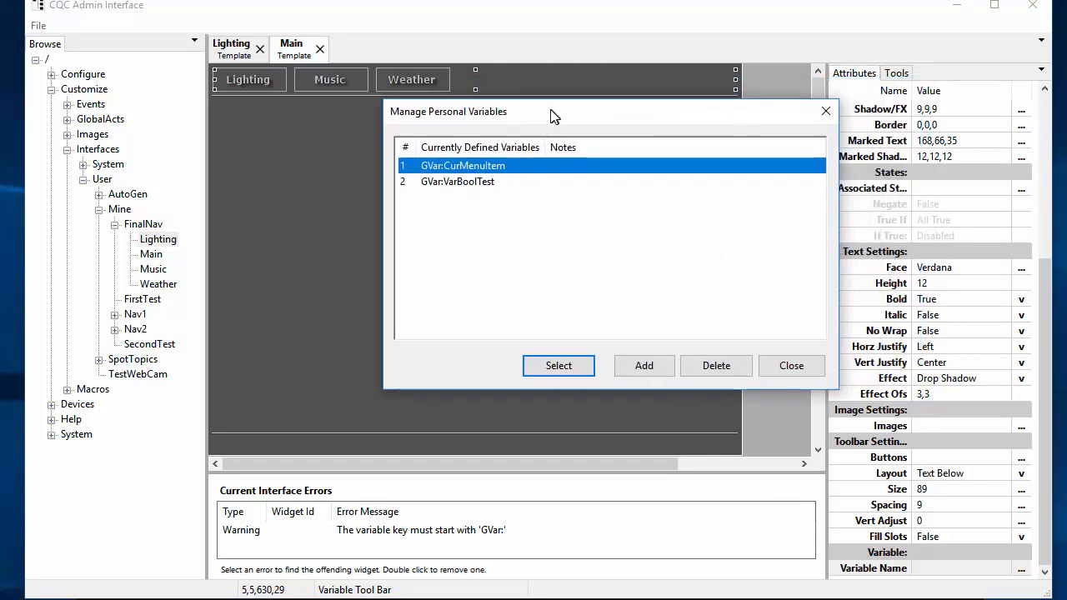
left_click(557, 367)
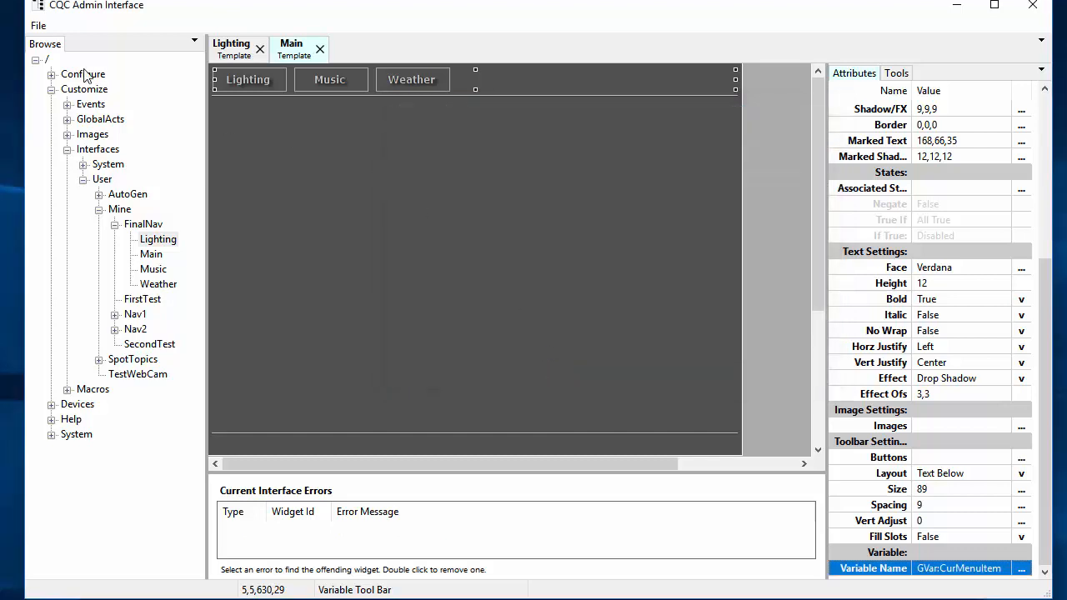
left_click(38, 25)
left_click(22, 100)
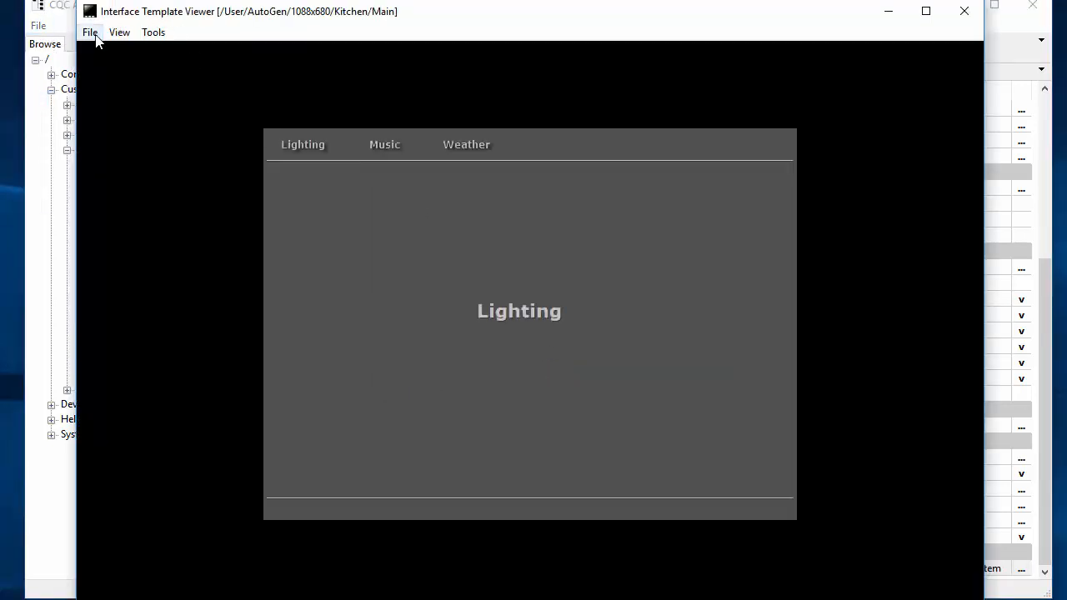
Step: Reload the template in the viewer and switch to the Music, then Weather pages
left_click(90, 31)
left_click(62, 68)
left_click(383, 147)
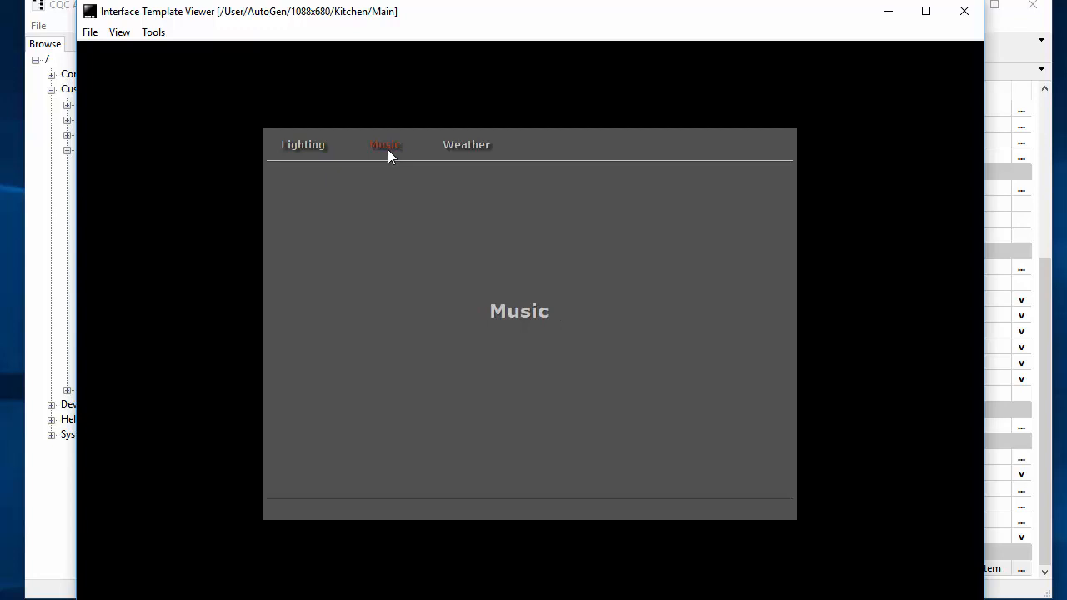
left_click(473, 147)
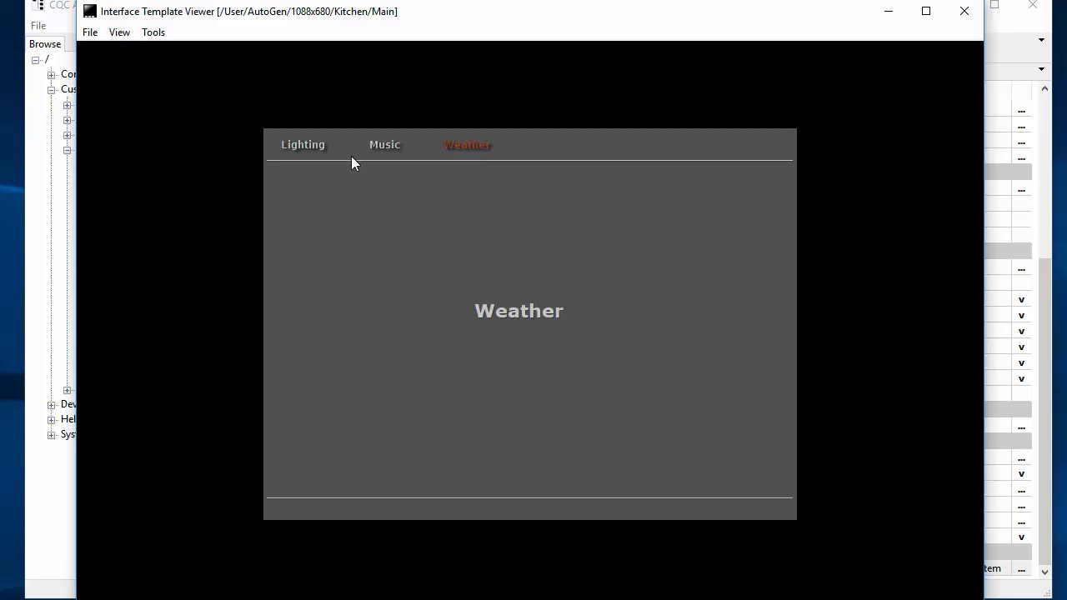
left_click(67, 12)
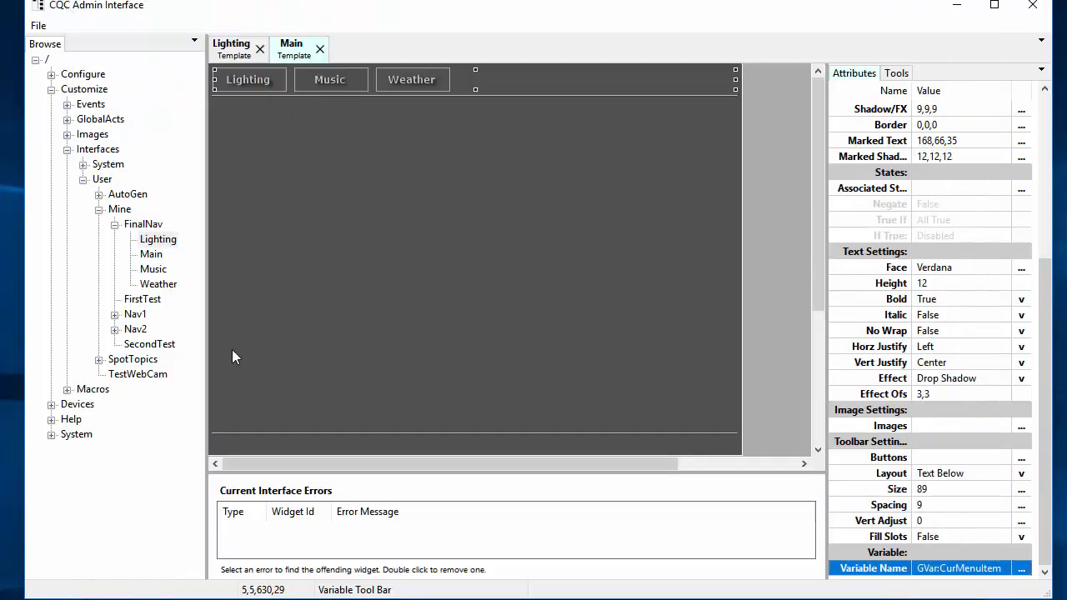
Step: Add a Static Time Text widget and nudge it into the left of the bottom bar
right_click(224, 440)
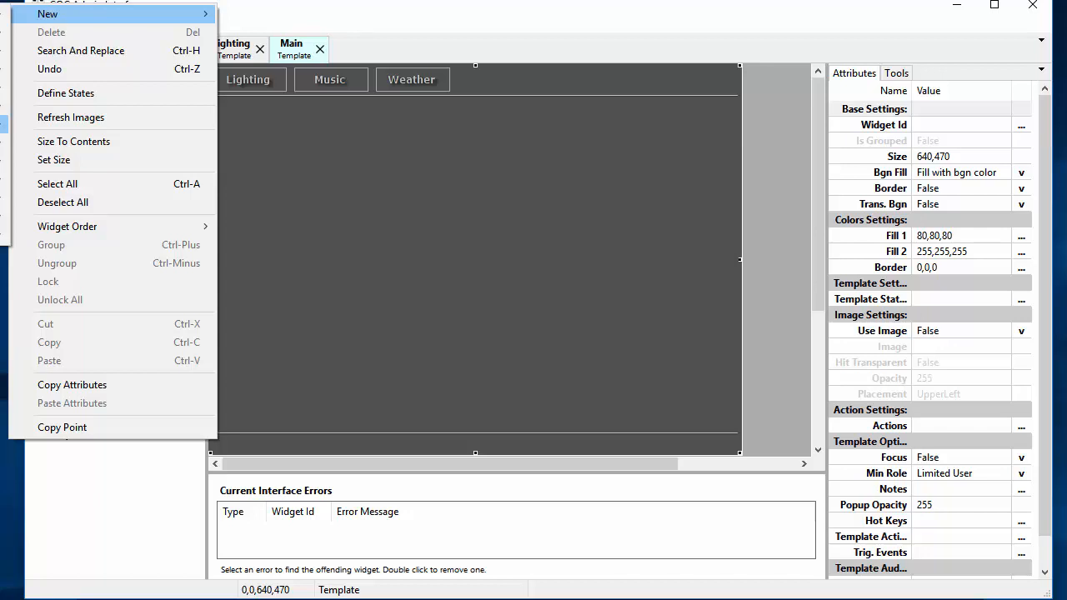
left_click(2, 124)
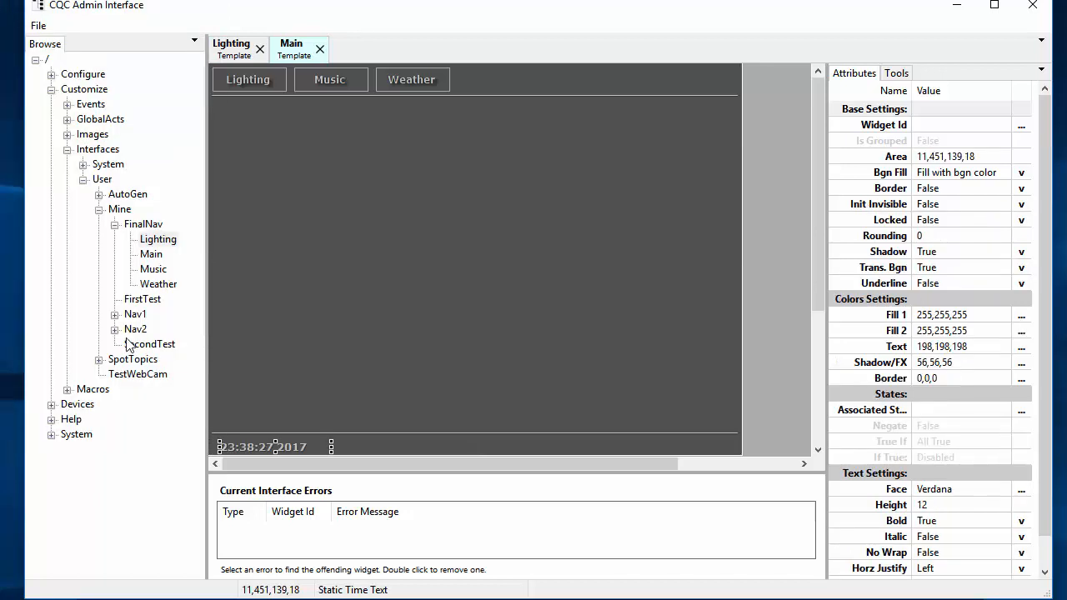
left_click_drag(254, 446, 255, 442)
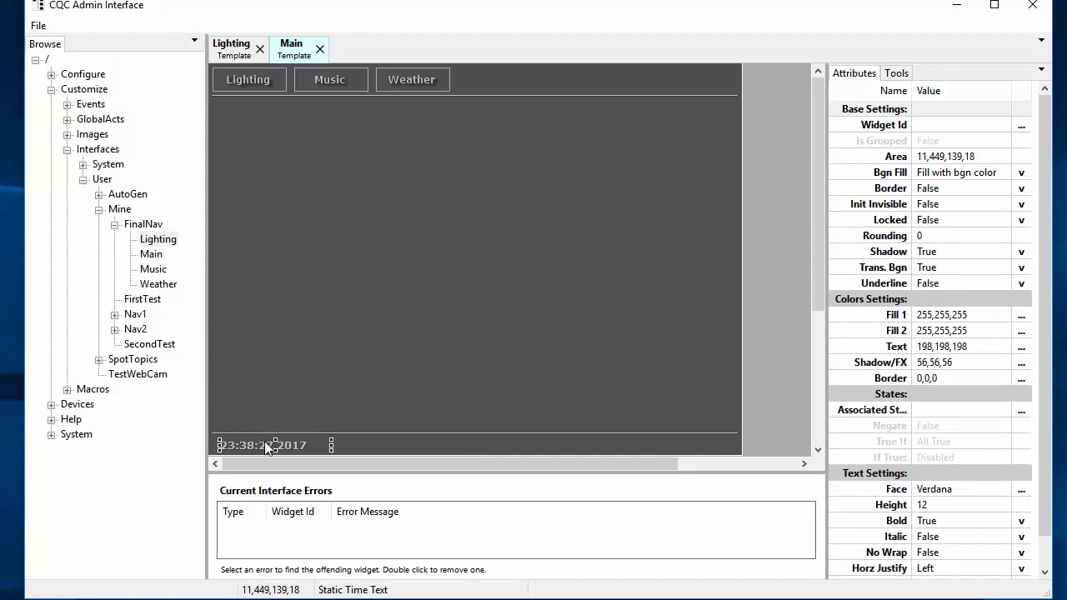
Step: Open the time widget's Format editor and browse the available time tokens
scroll(957, 502, "down", 3)
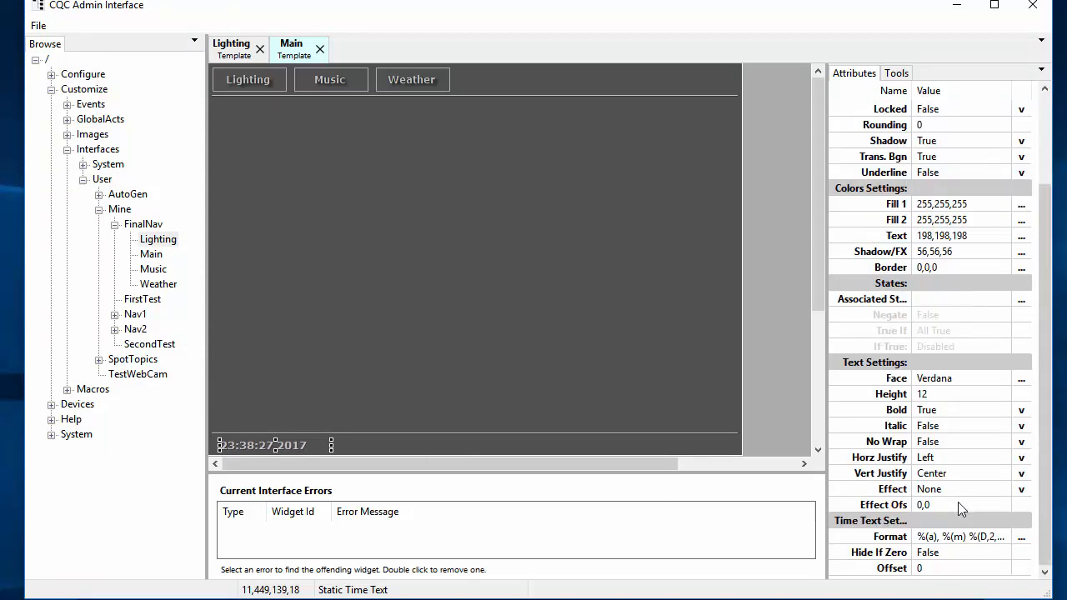
left_click(873, 540)
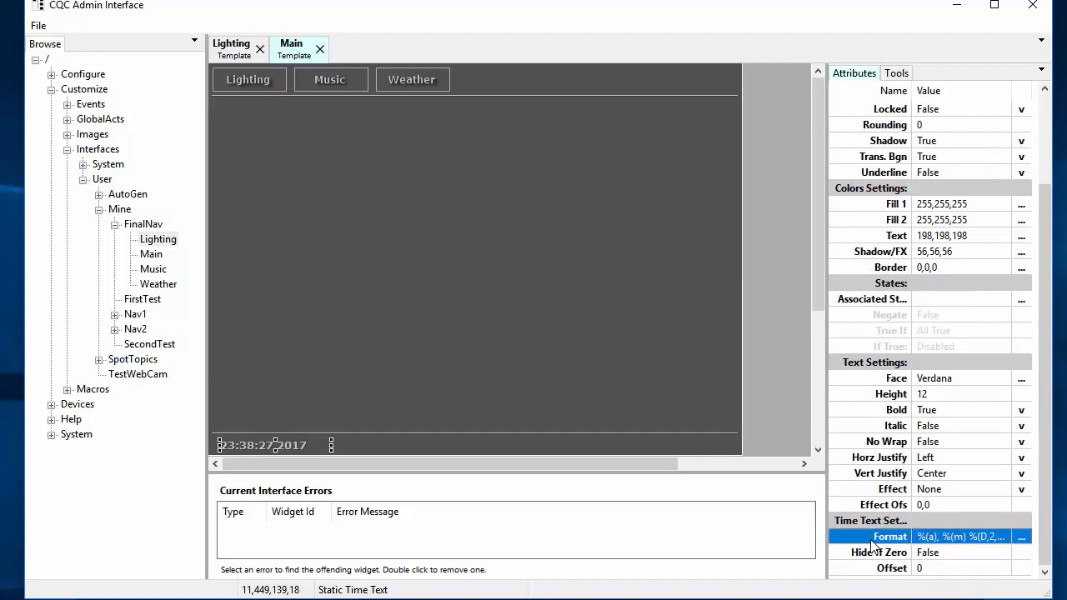
left_click(1020, 537)
left_click_drag(330, 204, 716, 84)
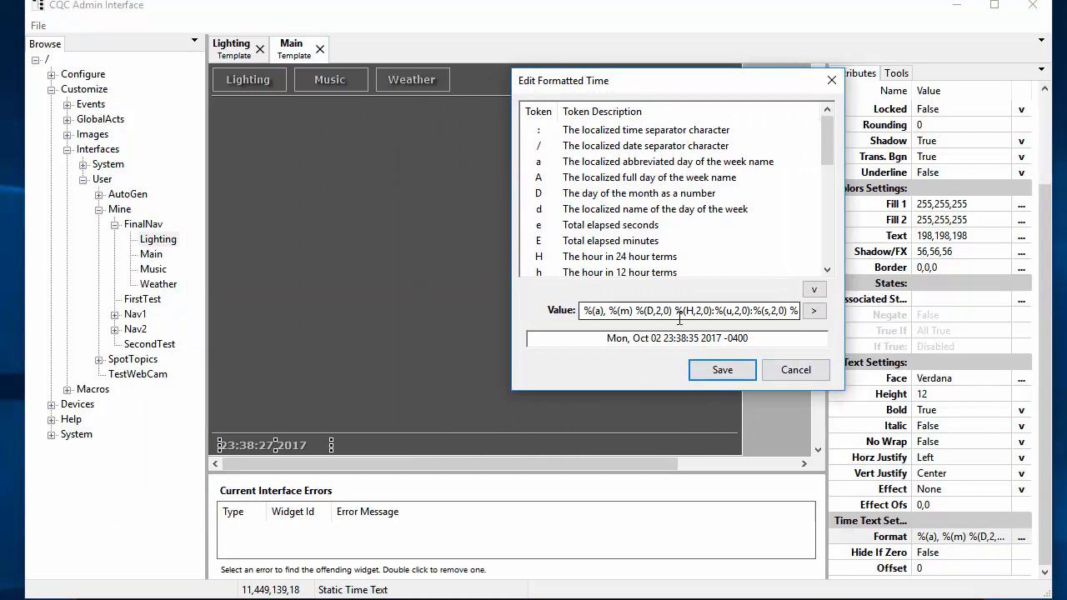
left_click(633, 193)
scroll(623, 200, "down", 1)
left_click(600, 178)
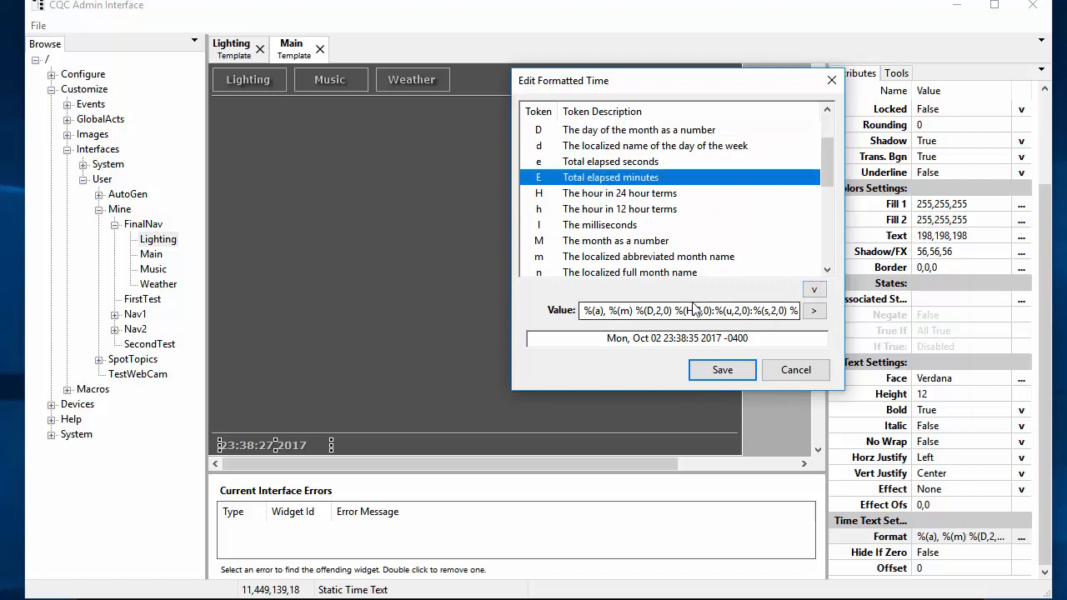
Step: Trim the format value to %(H,2,0):%(u,2,0) and save it
left_click(728, 311)
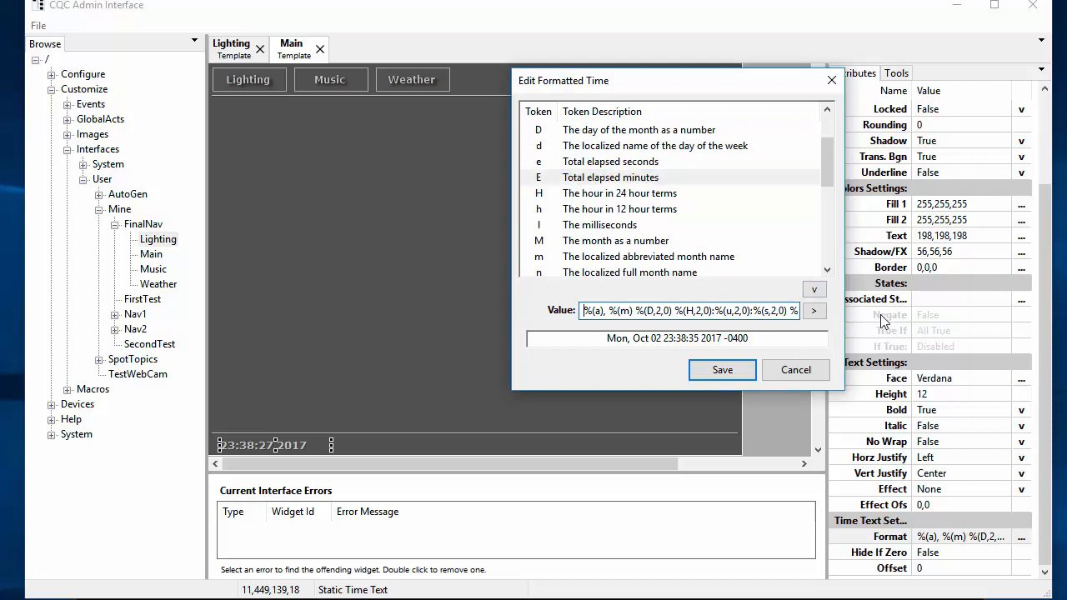
key("shift+Right")
key("shift+Right")
key("shift+Right")
key("shift+Right")
key("shift+Right")
key("shift+Right")
key("shift+Right")
key("shift+Right")
key("shift+Right")
key("shift+Right")
key("shift+Right")
key("shift+Right")
key("shift+Right")
key("shift+Right")
key("shift+Right")
key("shift+Right")
key("shift+Right")
key("shift+Right")
key("shift+Right")
key("shift+Right")
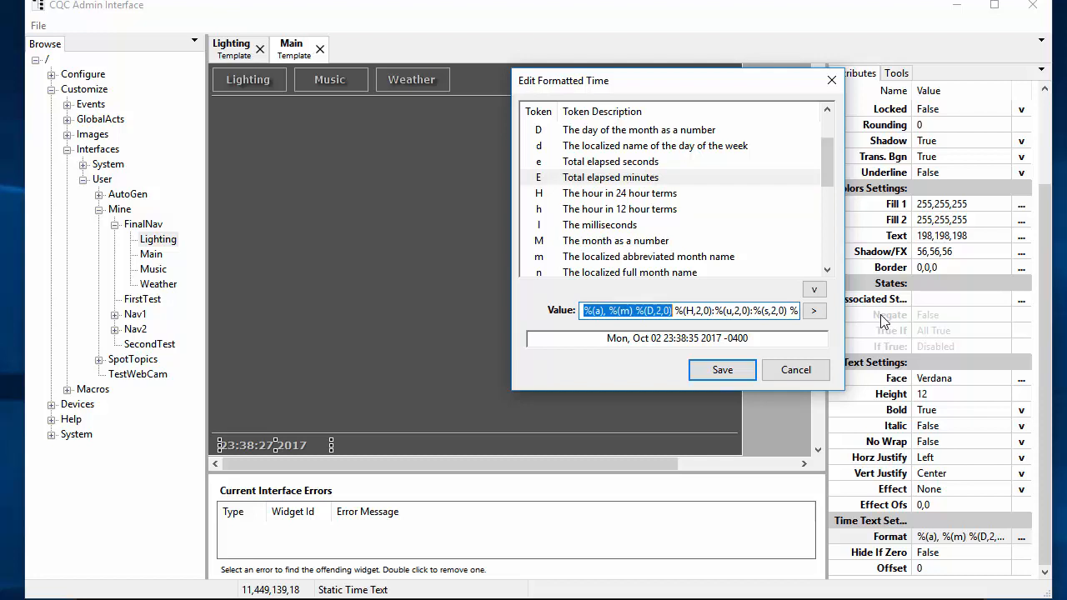
key("shift+Left")
key("Delete")
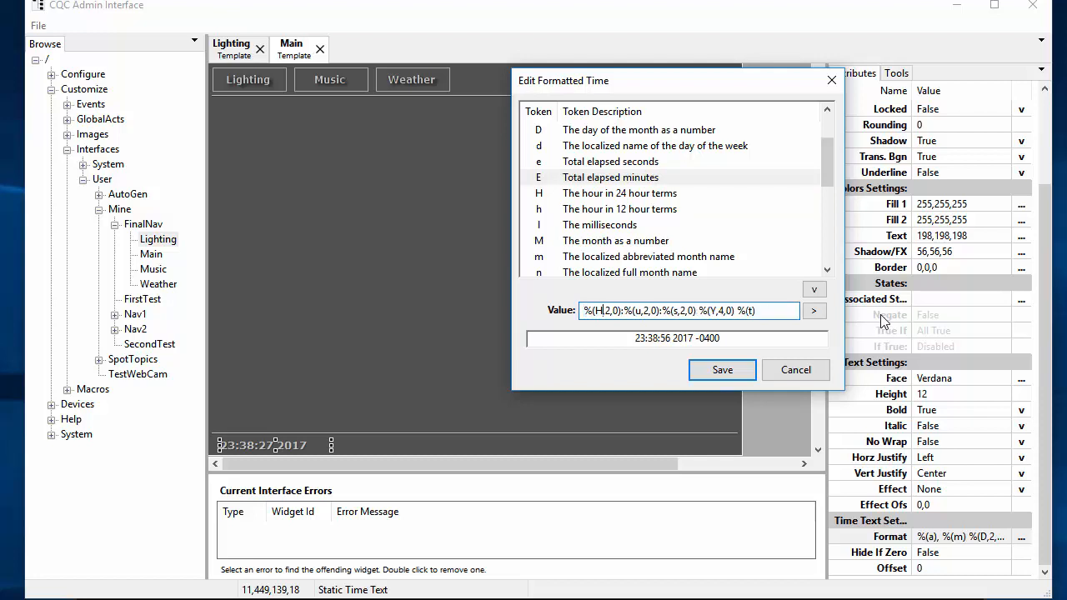
key("shift+End")
key("Delete")
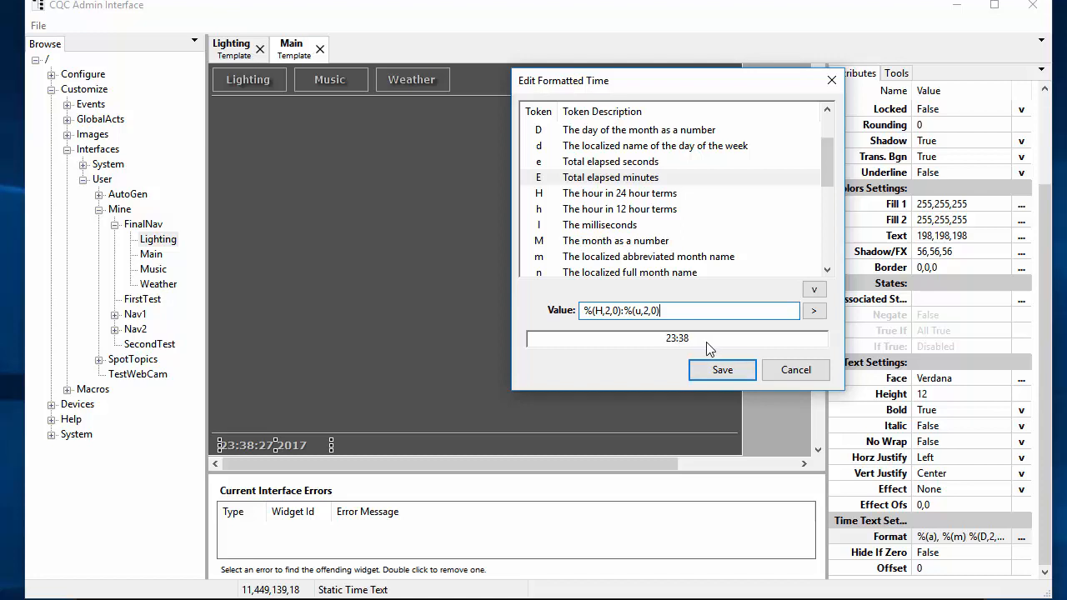
left_click(719, 369)
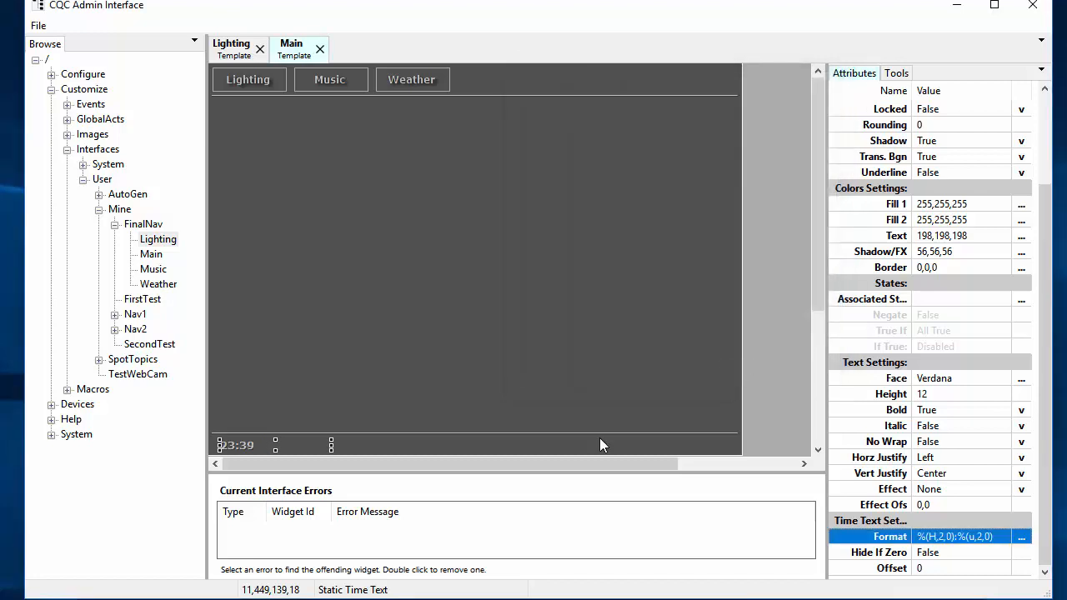
Step: Centre the time text within its widget and narrow the widget to 100 px
left_click(281, 443)
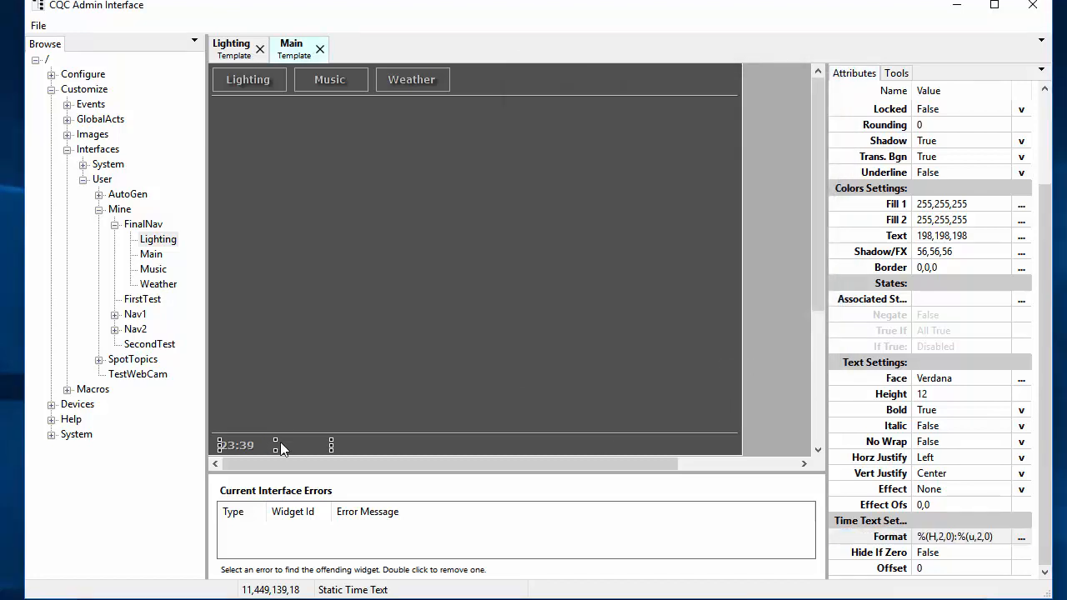
key("ctrl+j")
key("ctrl+j")
key("shift+Left")
key("shift+Left")
key("shift+Left")
key("shift+Left")
key("shift+Left")
key("shift+Left")
key("shift+Left")
key("shift+Left")
key("shift+Left")
key("shift+Left")
key("shift+Left")
key("shift+Left")
key("shift+Left")
key("shift+Left")
key("shift+Left")
key("shift+Left")
key("shift+Left")
key("shift+Left")
key("shift+Left")
key("shift+Left")
key("shift+Left")
key("shift+Left")
key("shift+Left")
Step: Copy the time widget and place the pasted copy at the bottom bar's right end
right_click(275, 444)
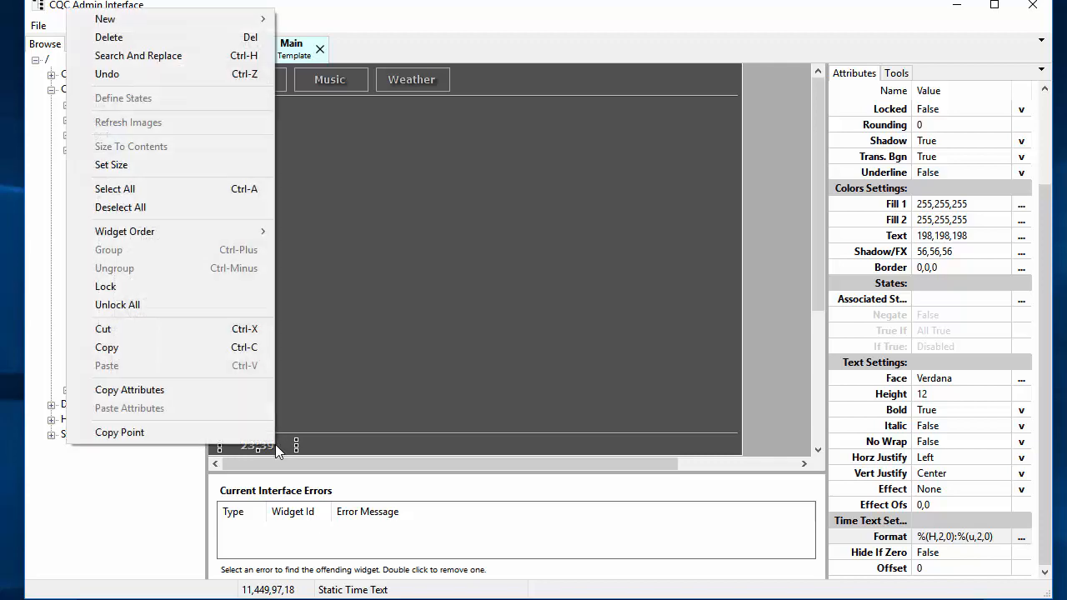
left_click(196, 347)
right_click(630, 439)
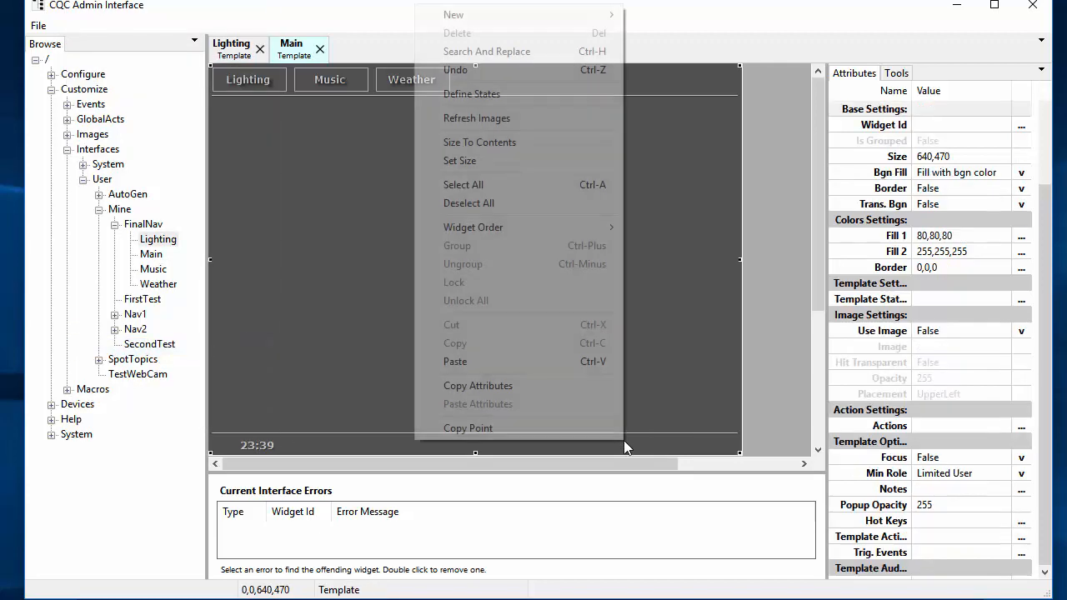
left_click(492, 364)
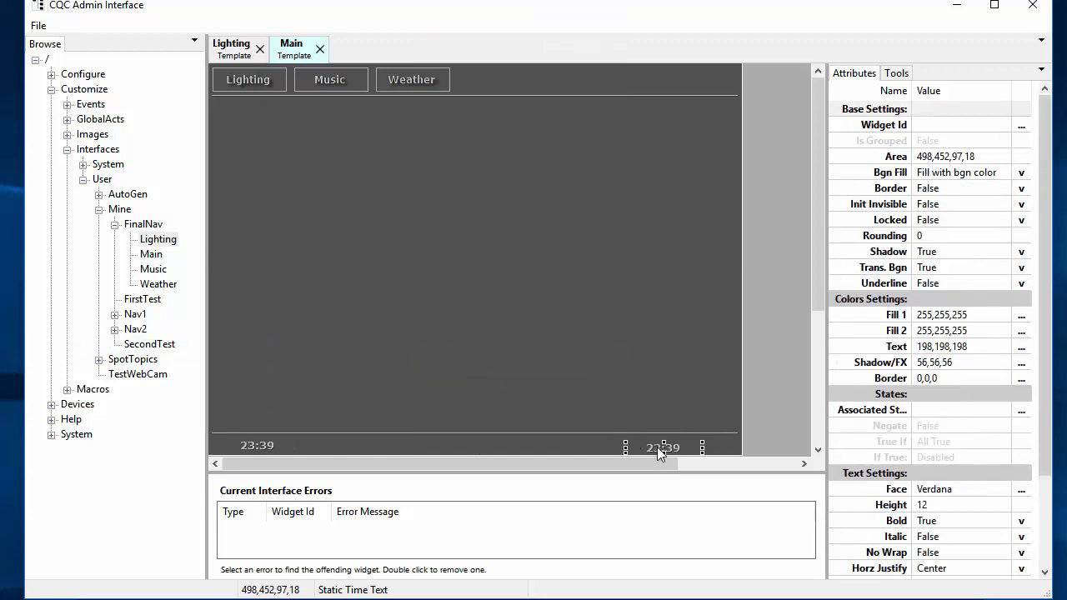
left_click_drag(679, 450, 255, 446)
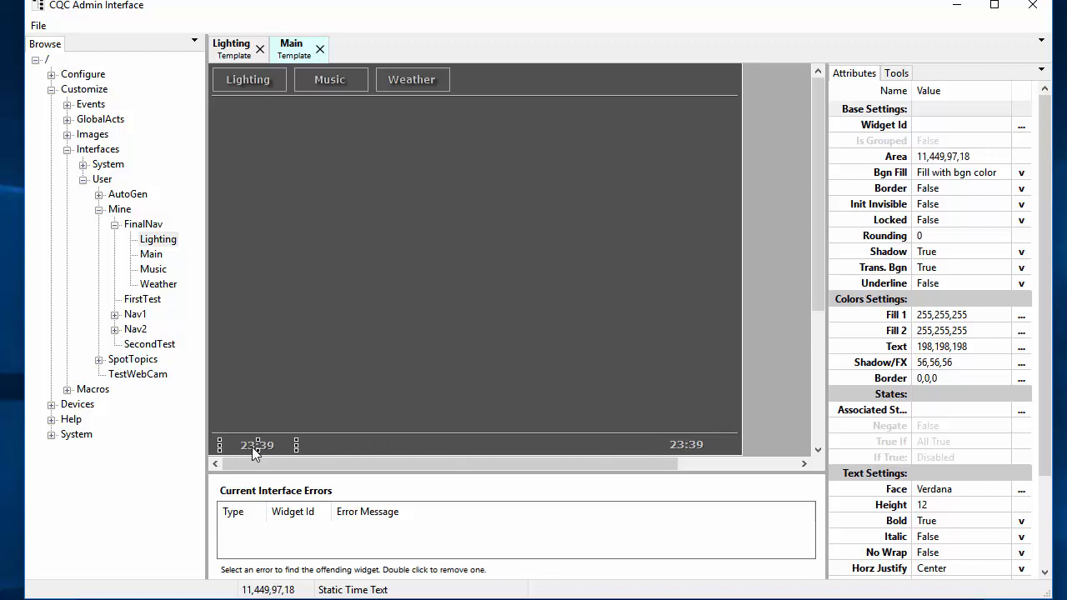
left_click(689, 448, "ctrl")
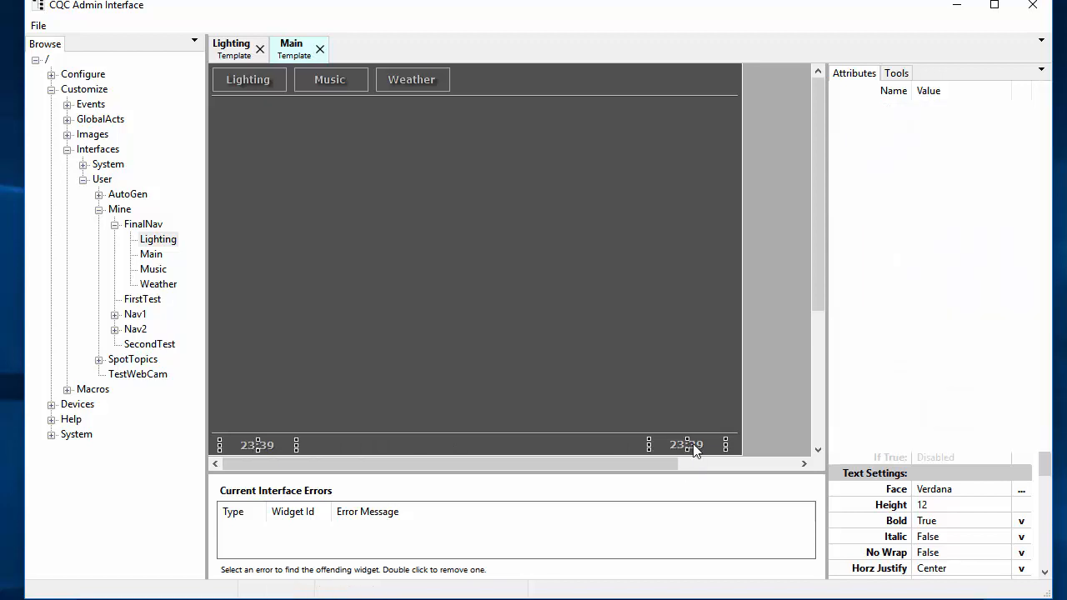
Step: Align the two time texts at the same height and nudge them slightly right
left_click(901, 75)
left_click(858, 203)
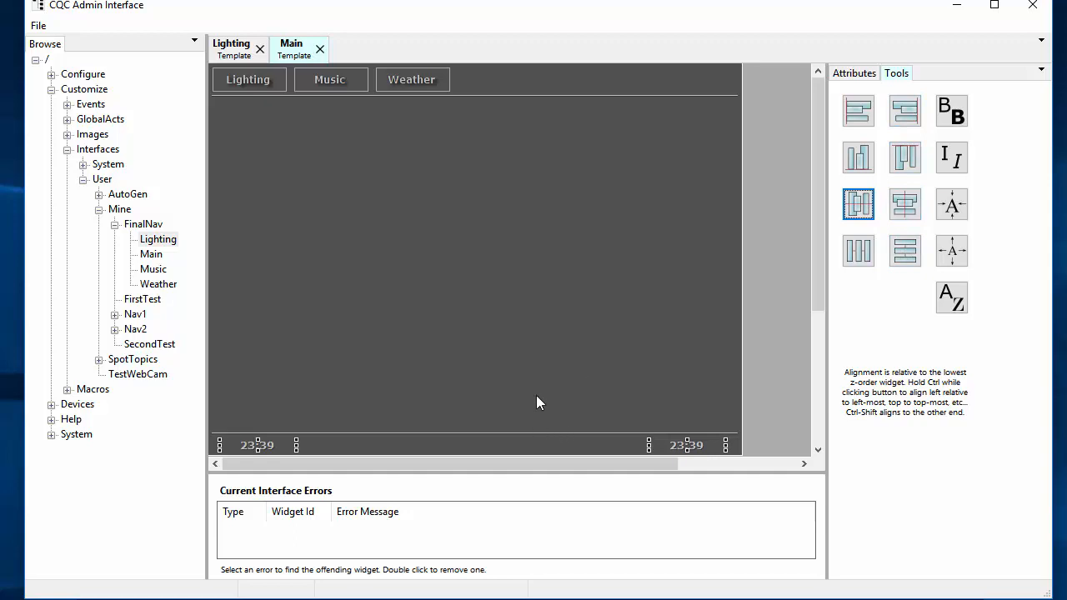
key("Down")
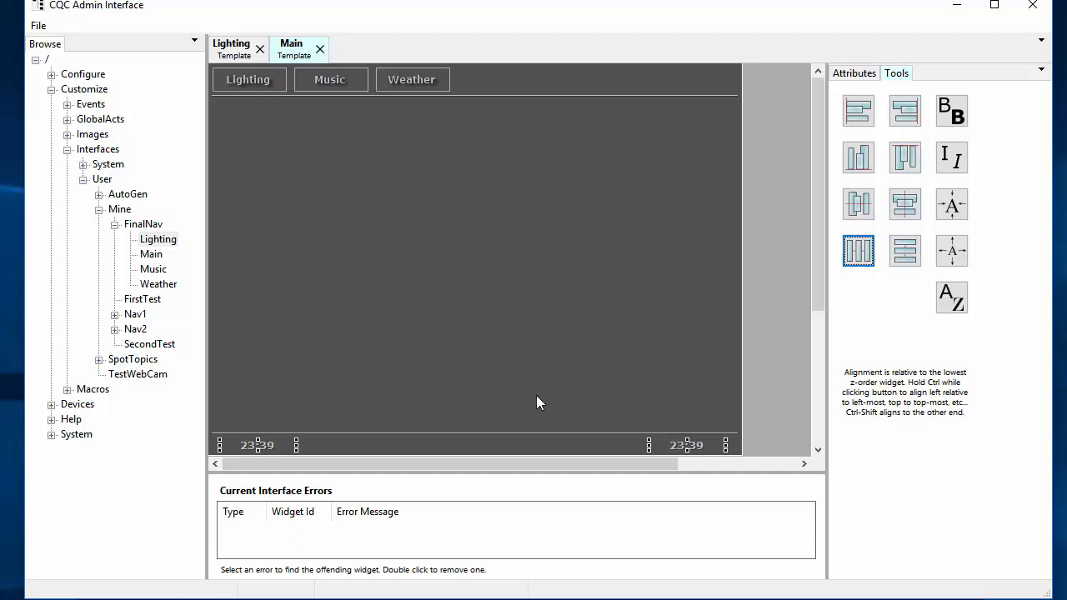
left_click(661, 444)
left_click(257, 442, "ctrl")
key("Right")
key("Right")
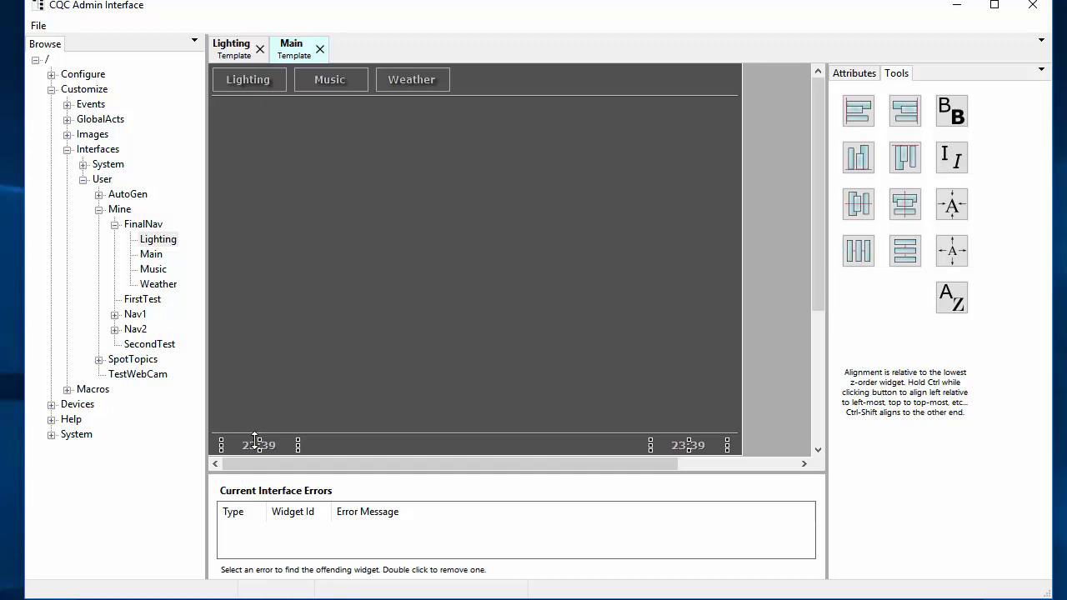
left_click(428, 315)
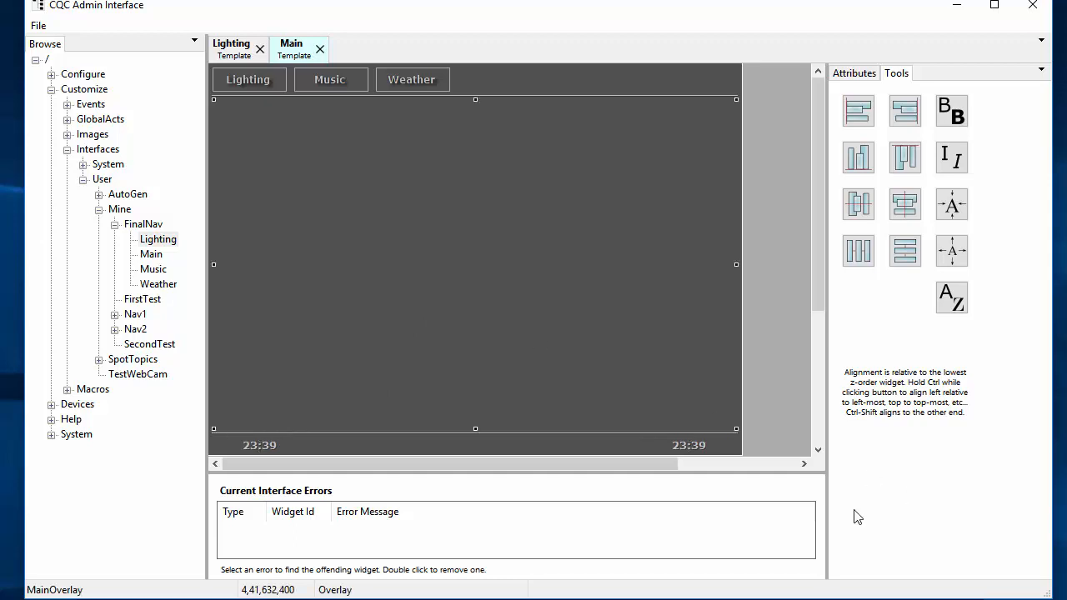
left_click(694, 447)
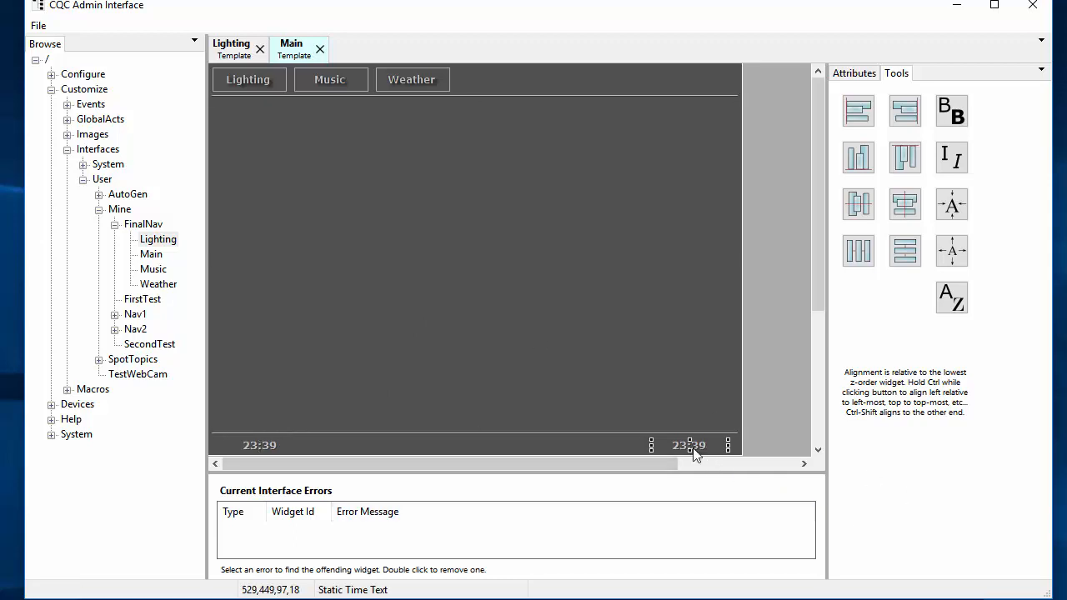
Step: Clear the right time text's format and insert the abbreviated month token %(m) followed by ','
left_click(850, 72)
scroll(975, 500, "down", 2)
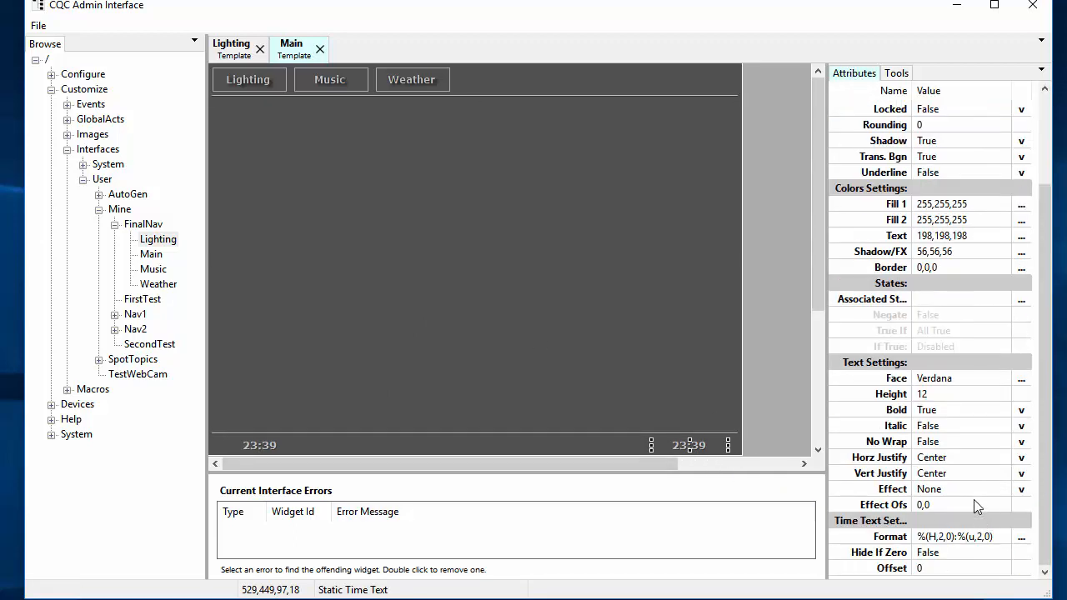
left_click(1020, 536)
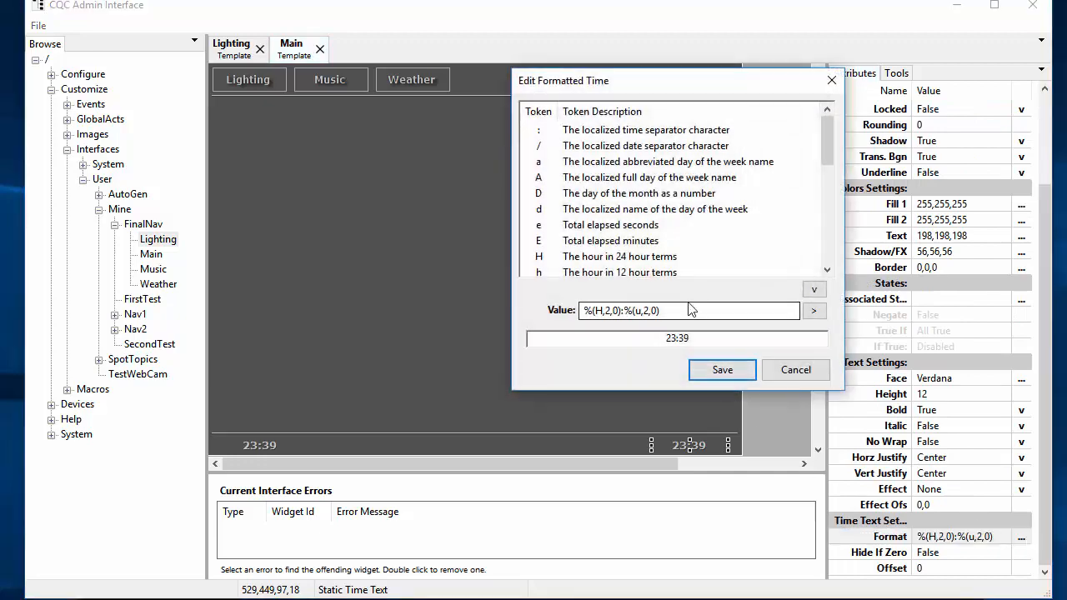
key("ctrl+a")
key("BackSpace")
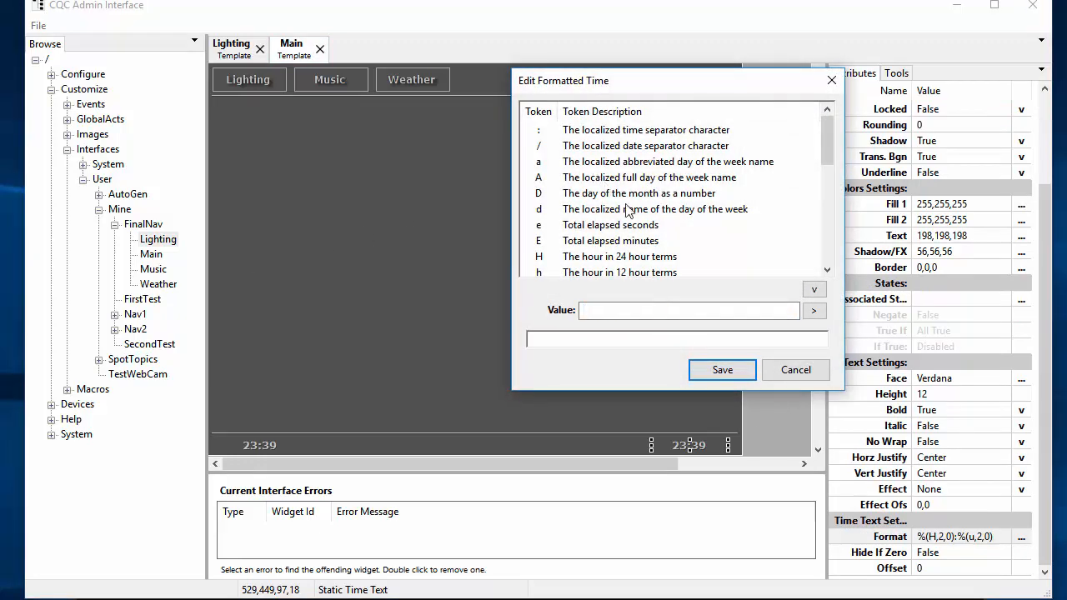
scroll(698, 243, "down", 3)
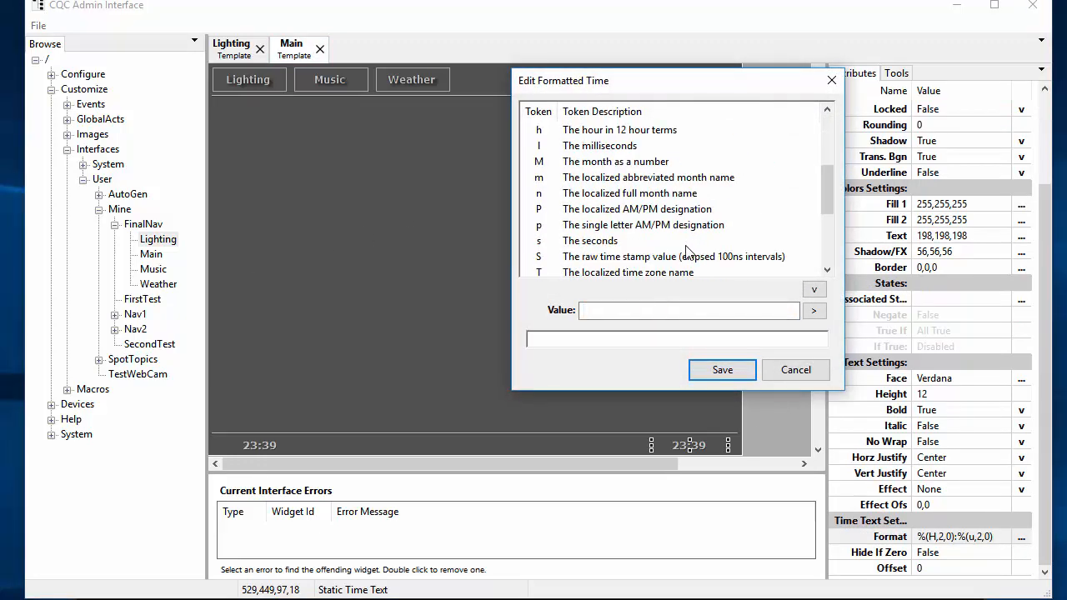
scroll(685, 250, "up", 3)
scroll(615, 204, "down", 2)
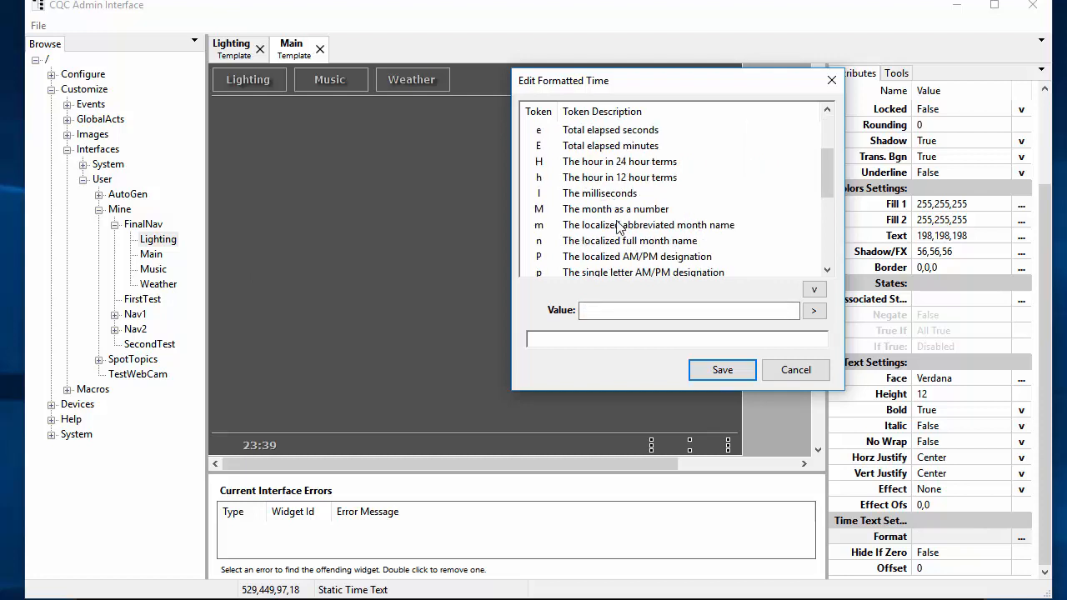
left_click(614, 242)
left_click(606, 210)
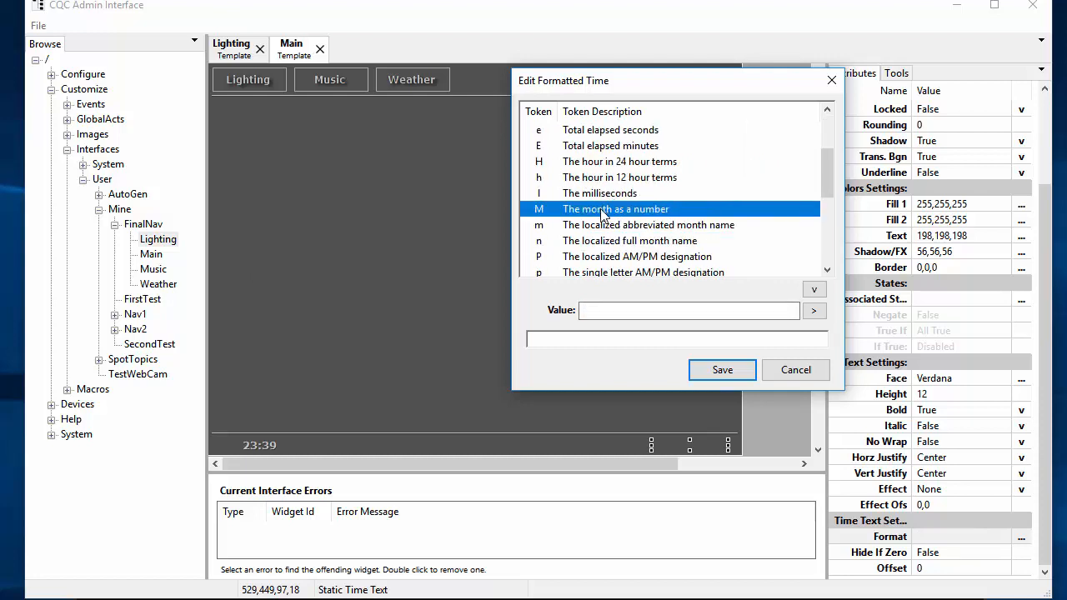
left_click(602, 225)
left_click(809, 290)
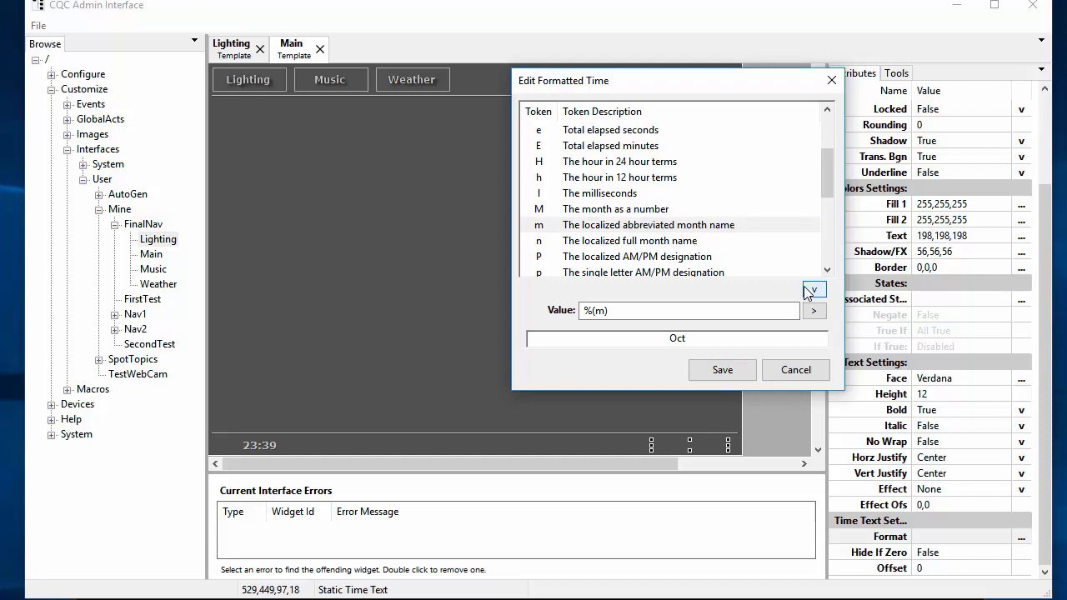
left_click(695, 316)
type(",")
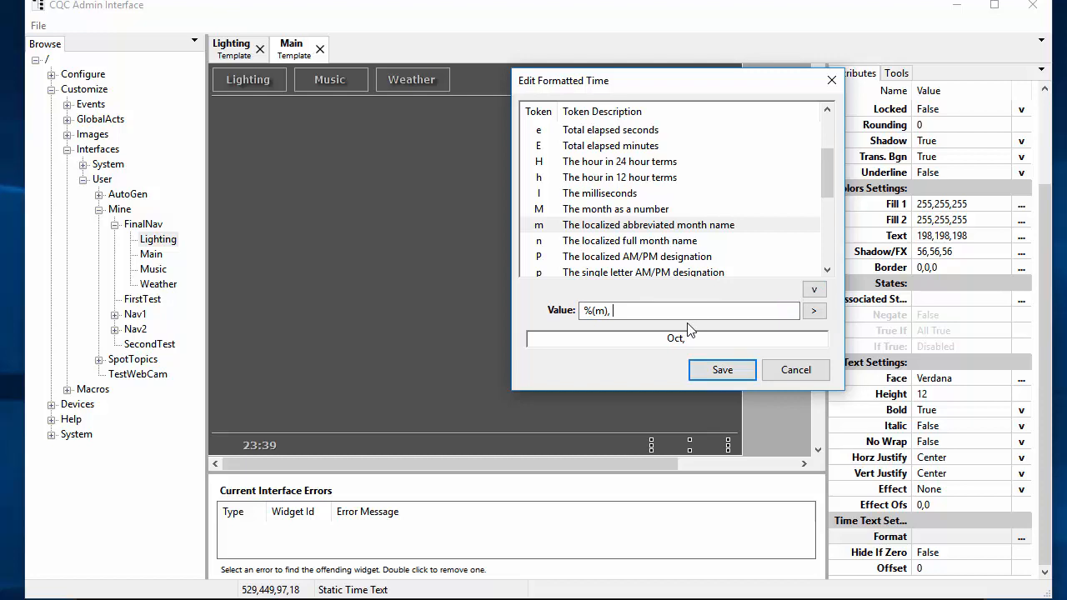
Step: Add the day and four-digit year tokens to complete %(m), %(D) %(Y) and save
scroll(710, 190, "up", 1)
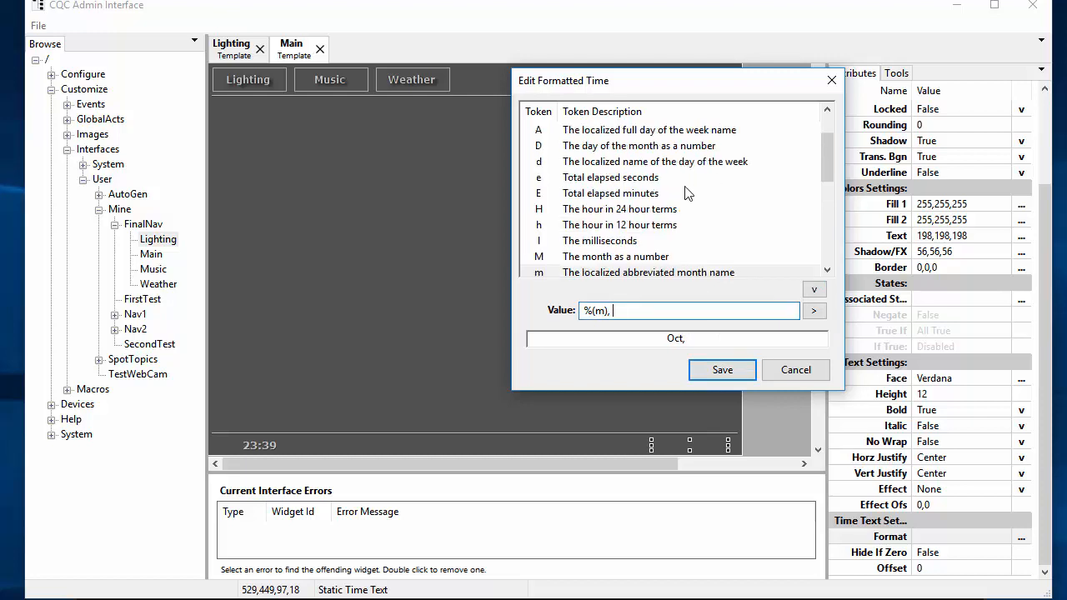
left_click(658, 148)
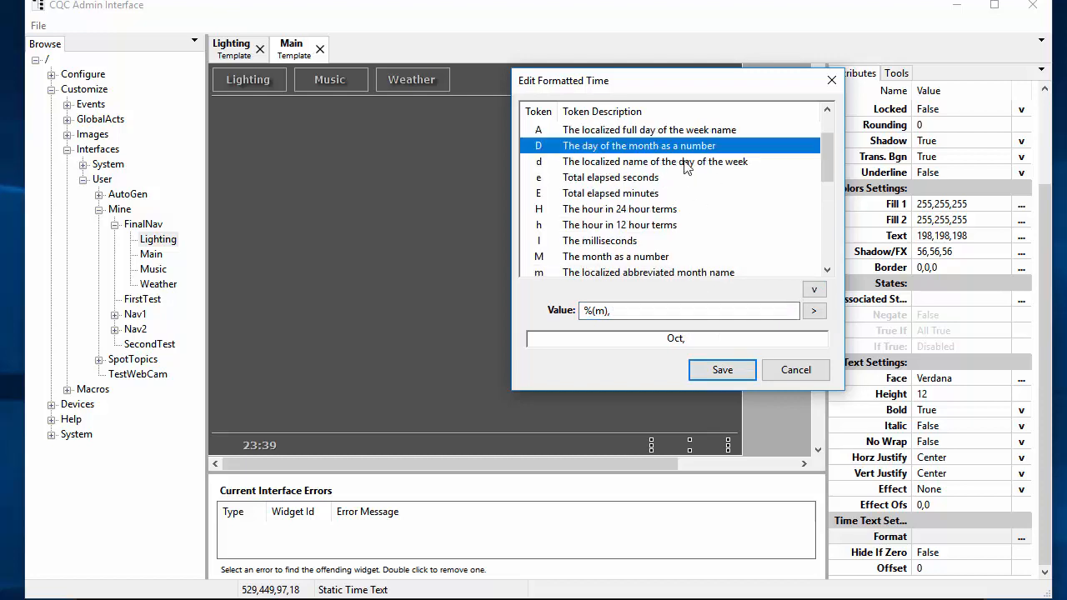
left_click(815, 290)
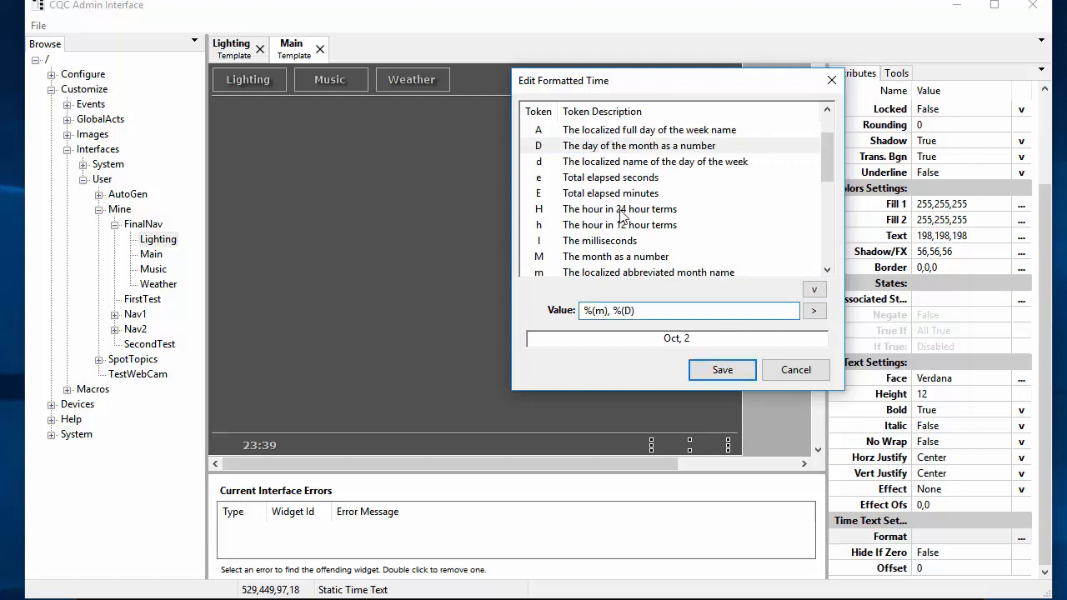
scroll(686, 227, "down", 4)
scroll(687, 226, "down", 1)
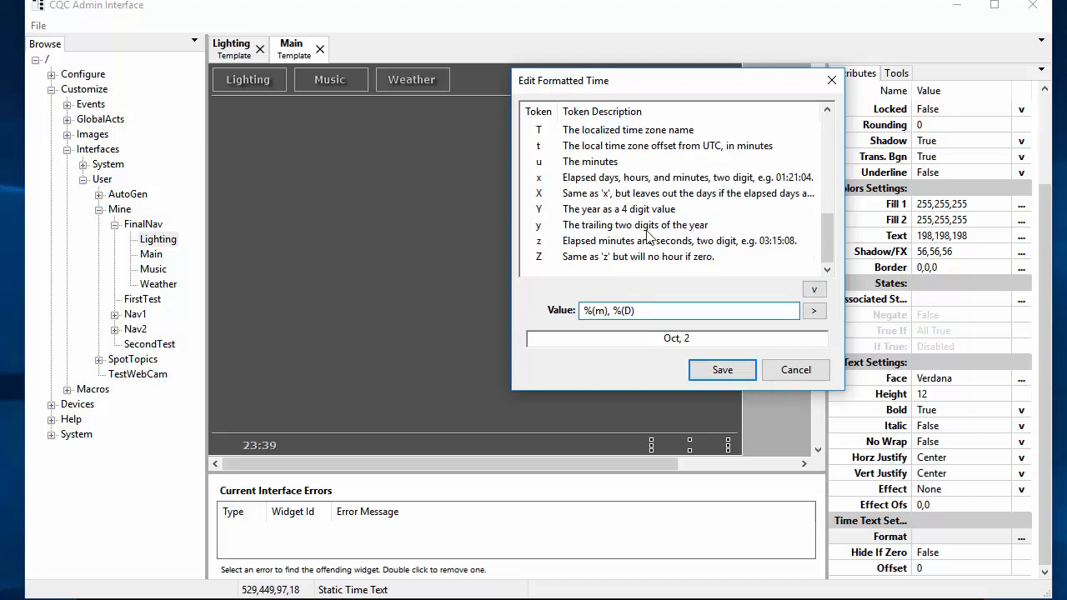
left_click(625, 209)
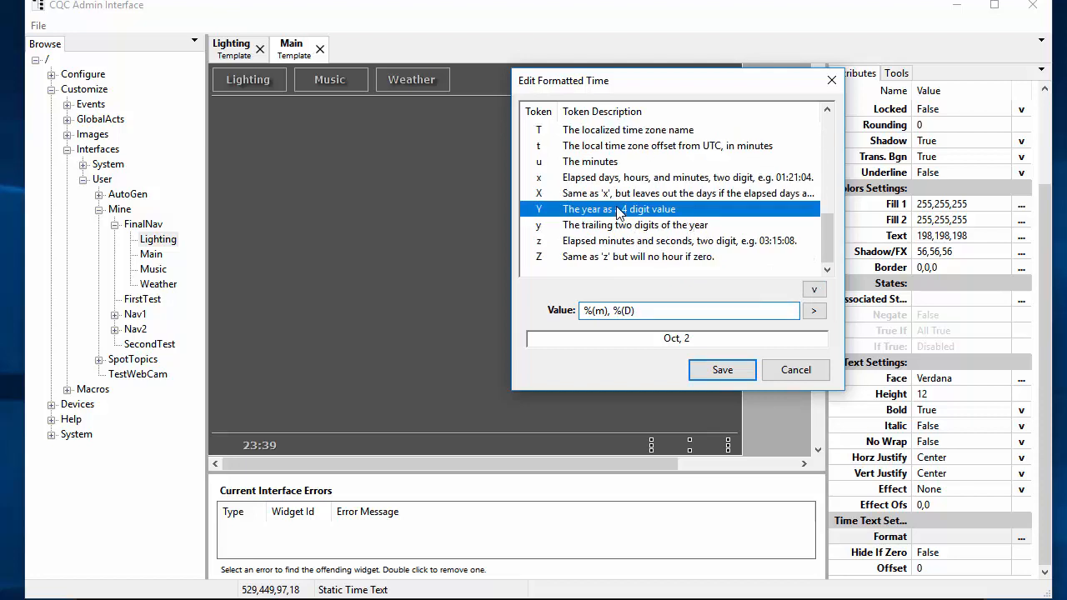
left_click(814, 291)
left_click(722, 369)
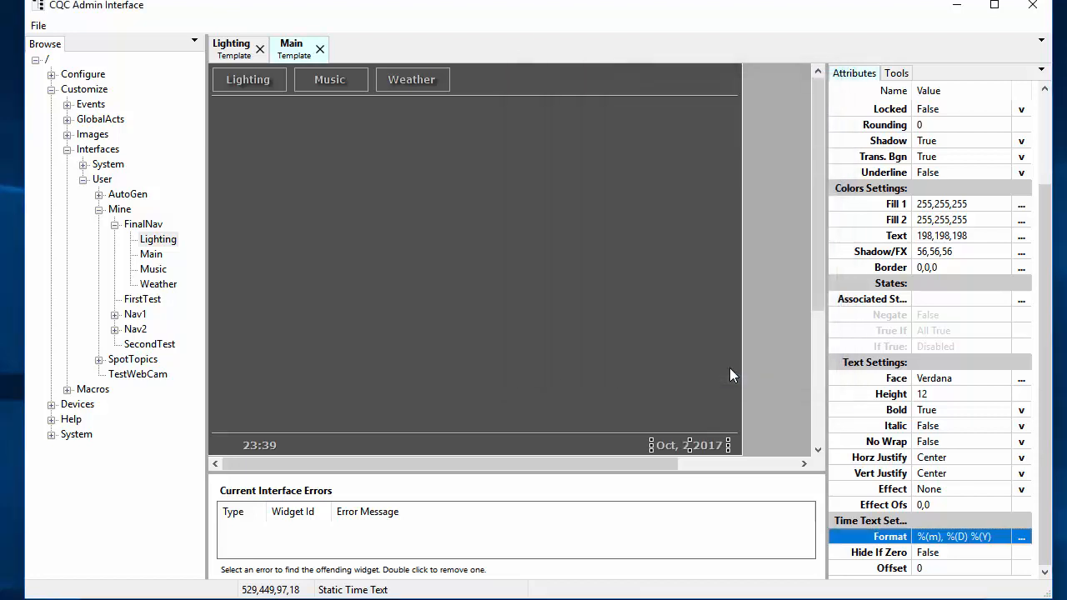
Step: Move the Oct, 2 2017 date text two steps left and widen it twice to fit
left_click(677, 448)
key("Left")
key("Left")
key("Left")
key("Left")
key("Left")
key("Left")
key("Left")
key("Left")
key("Left")
key("Left")
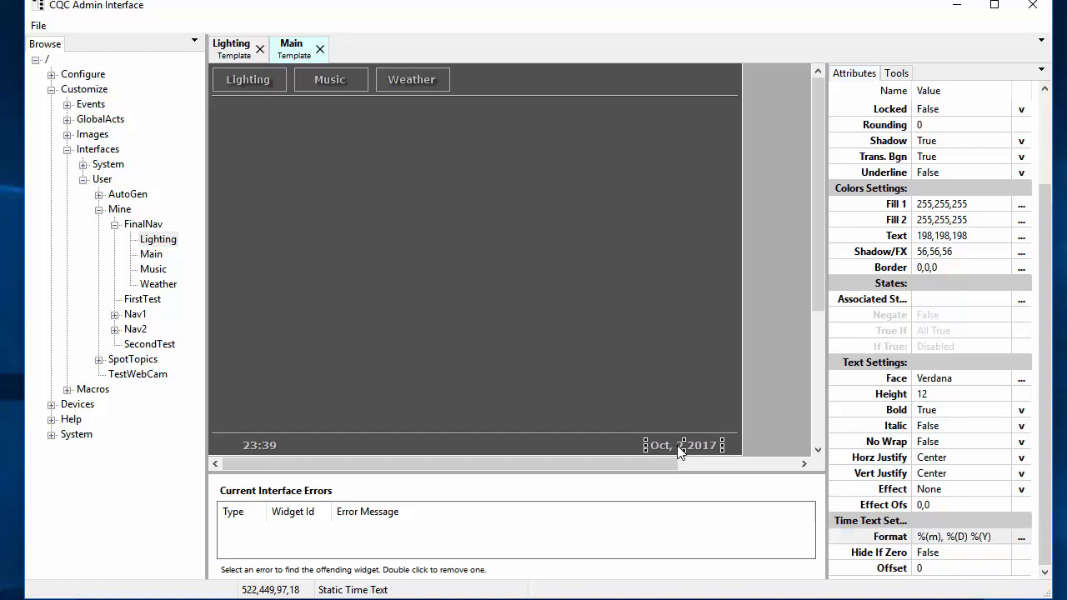
key("Left")
key("Left")
key("shift+Right")
key("shift+Right")
key("shift+Right")
key("shift+Right")
key("shift+Right")
key("shift+Right")
key("shift+Right")
key("shift+Right")
key("shift+Right")
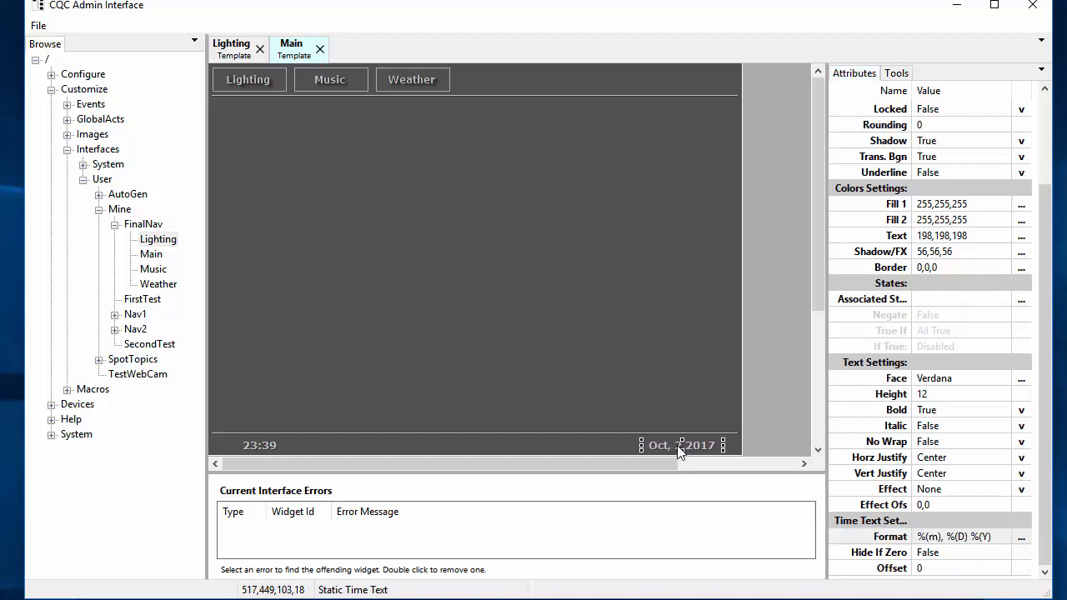
key("shift+Right")
key("shift+Right")
key("shift+Right")
key("shift+Right")
key("shift+Right")
key("shift+Right")
Step: Select the left time text and the overlay, then bring the Interface Template Viewer forward
left_click(269, 442)
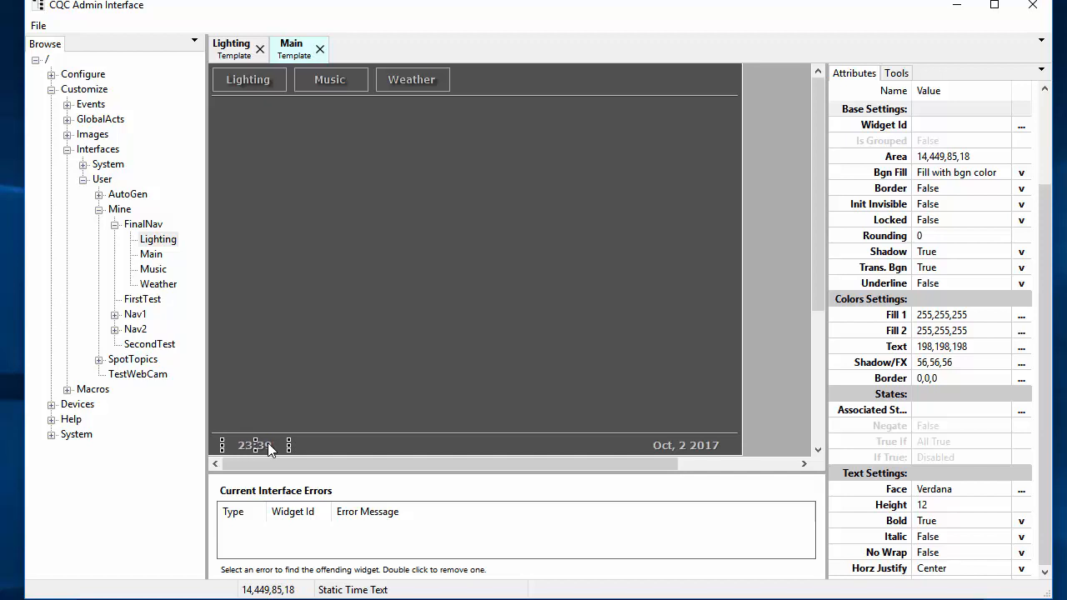
left_click(360, 383)
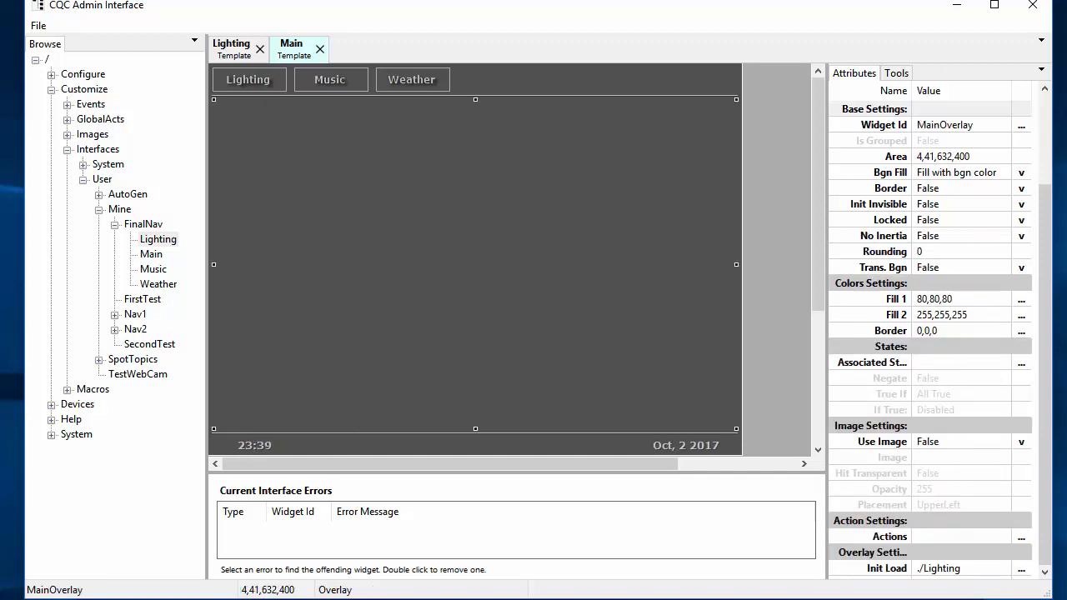
left_click(454, 598)
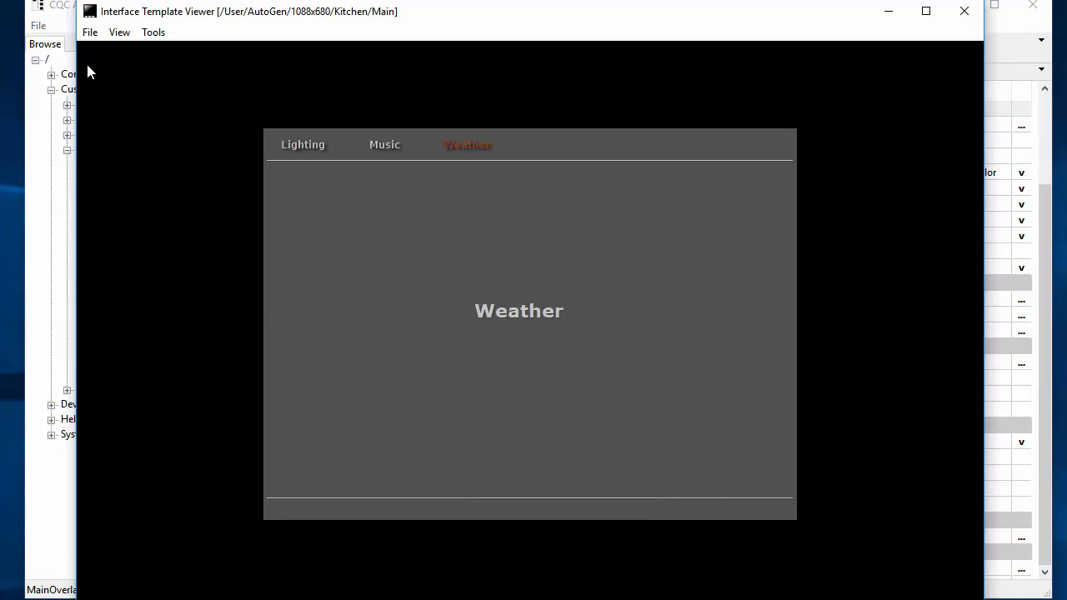
Step: Reload the viewer to preview the date, then return to the designer and expand Devices
left_click(89, 33)
left_click(41, 68)
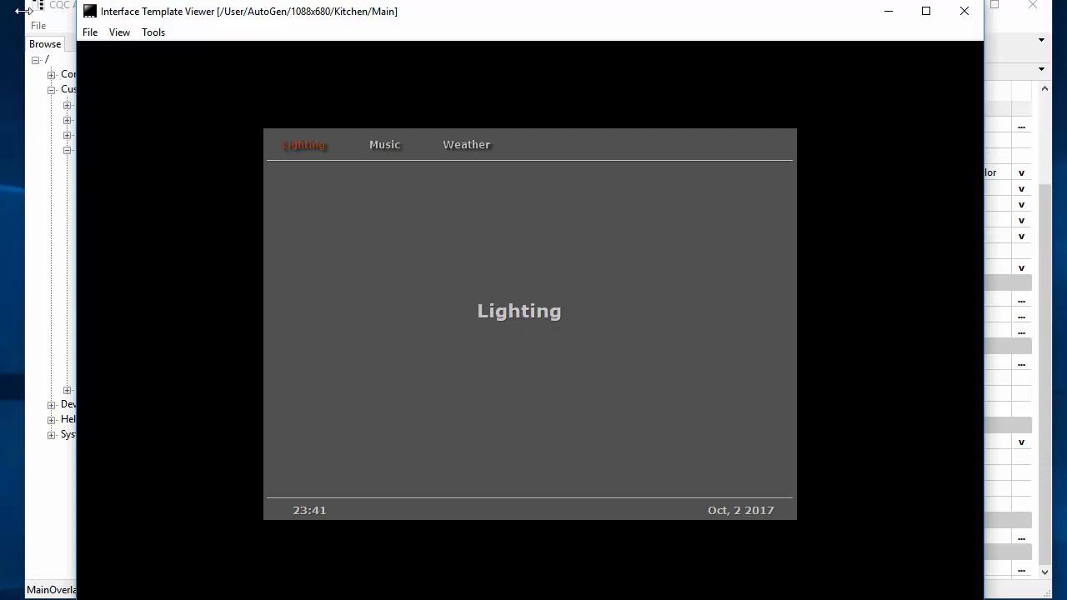
left_click(50, 10)
left_click(51, 404)
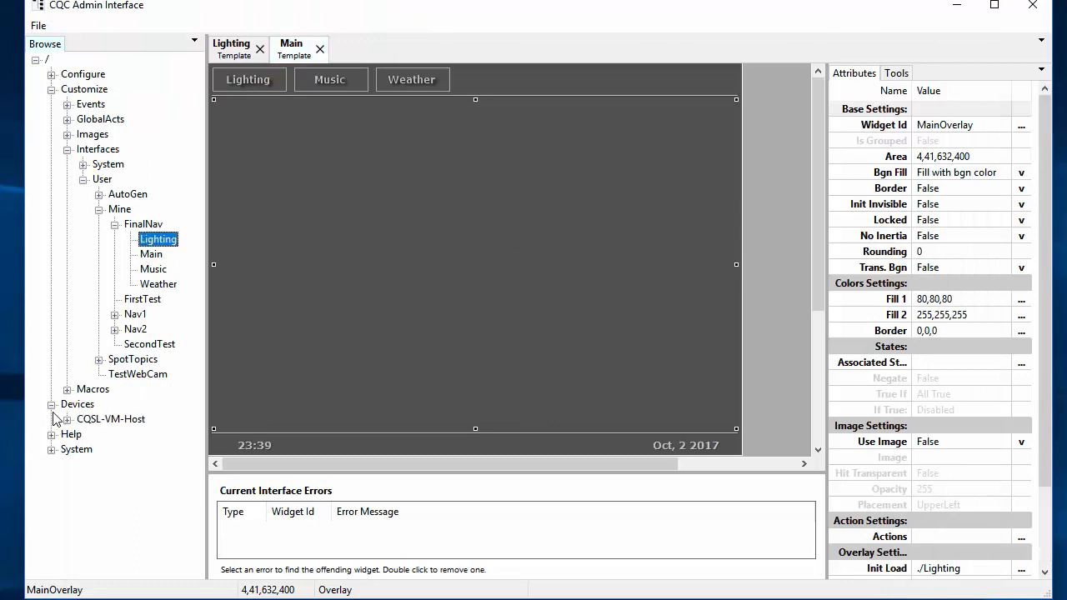
Step: Expand CQSL-VM-Host and add a New > Textual > Field Text widget to the Main template
left_click(66, 419)
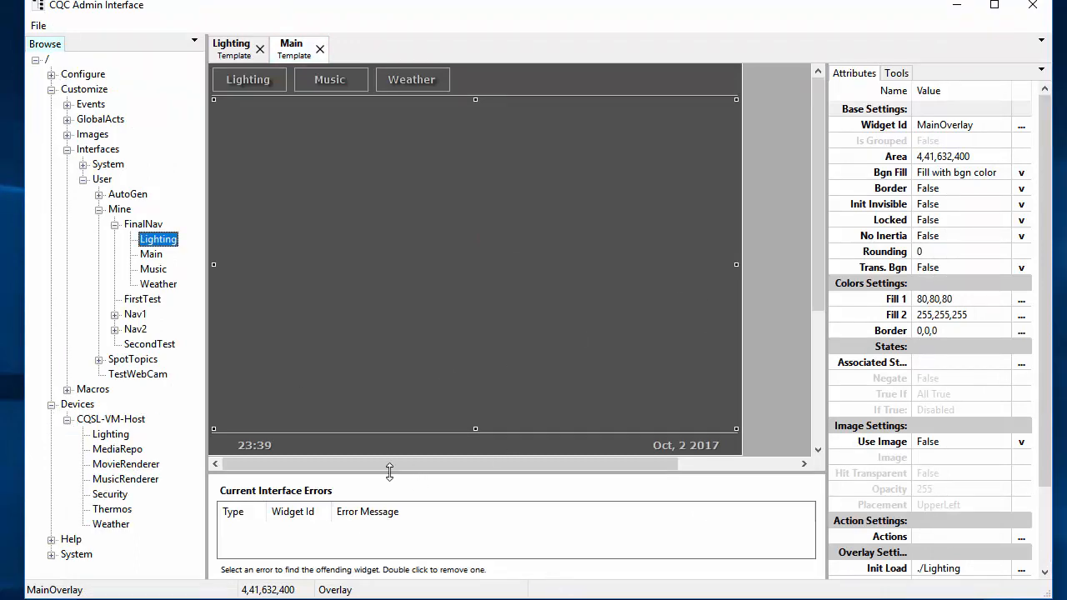
right_click(424, 444)
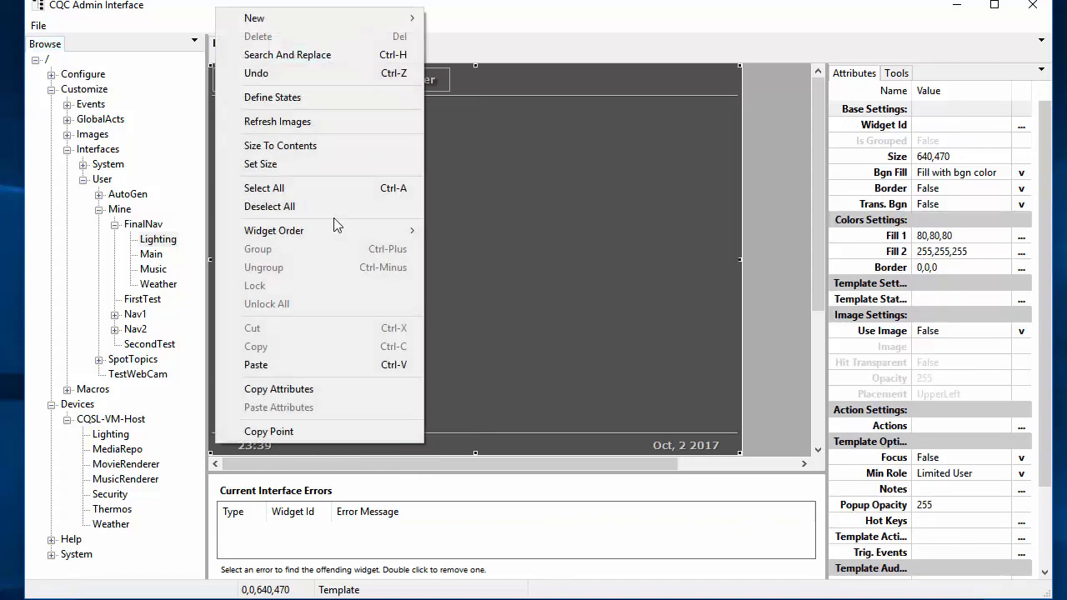
mouse_move(335, 24)
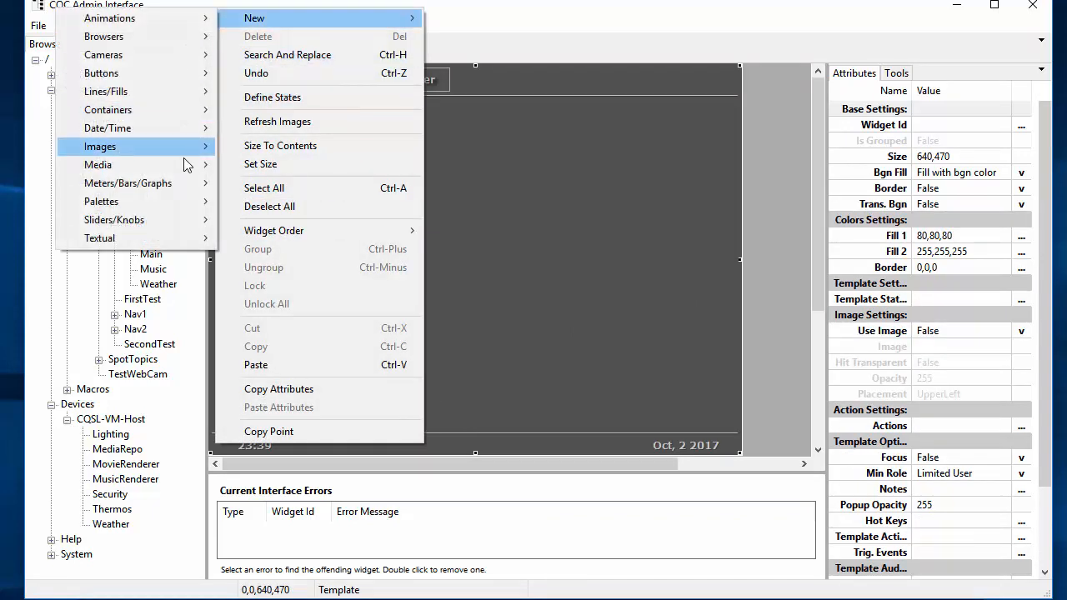
mouse_move(166, 161)
mouse_move(164, 240)
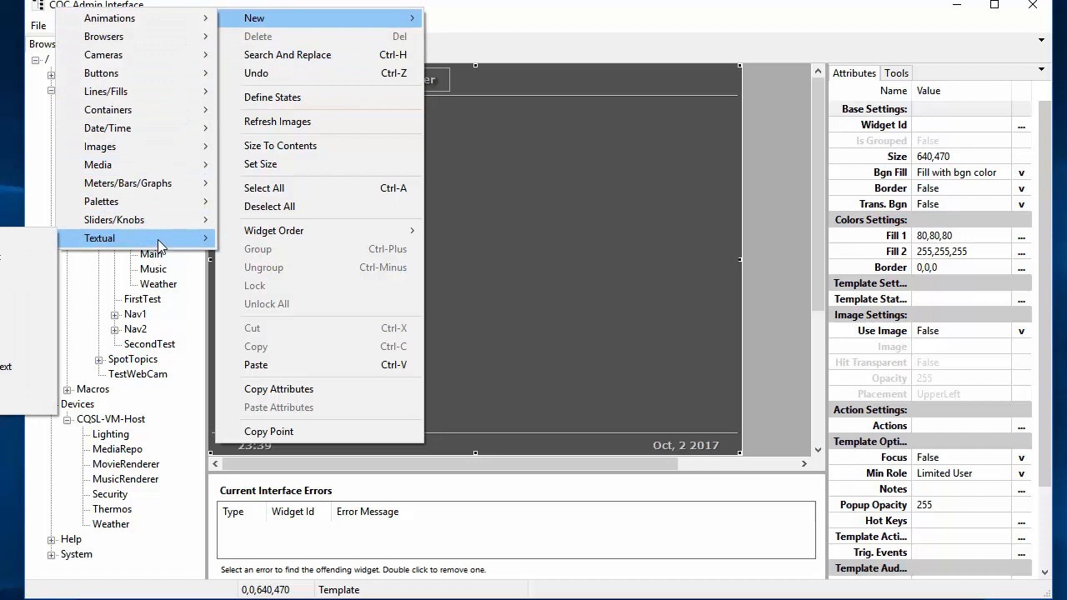
left_click(2, 295)
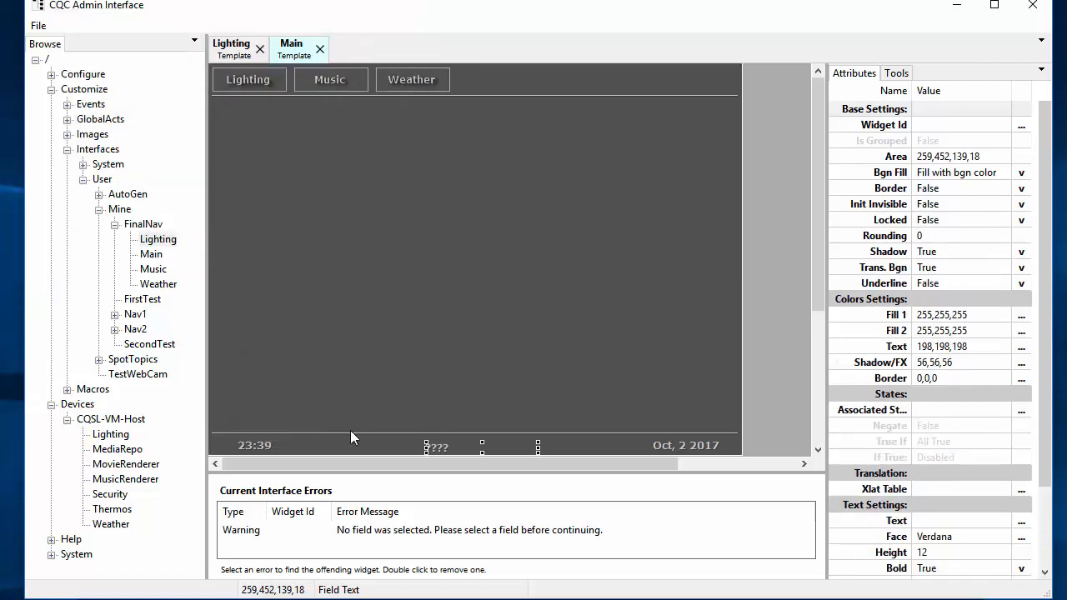
Step: Nudge the new field text widget up and left and centre its text horizontally
key("Up")
key("Up")
key("Up")
key("Up")
key("Left")
key("Left")
key("Left")
key("Left")
key("Left")
key("Left")
key("Left")
key("Left")
key("Left")
key("Left")
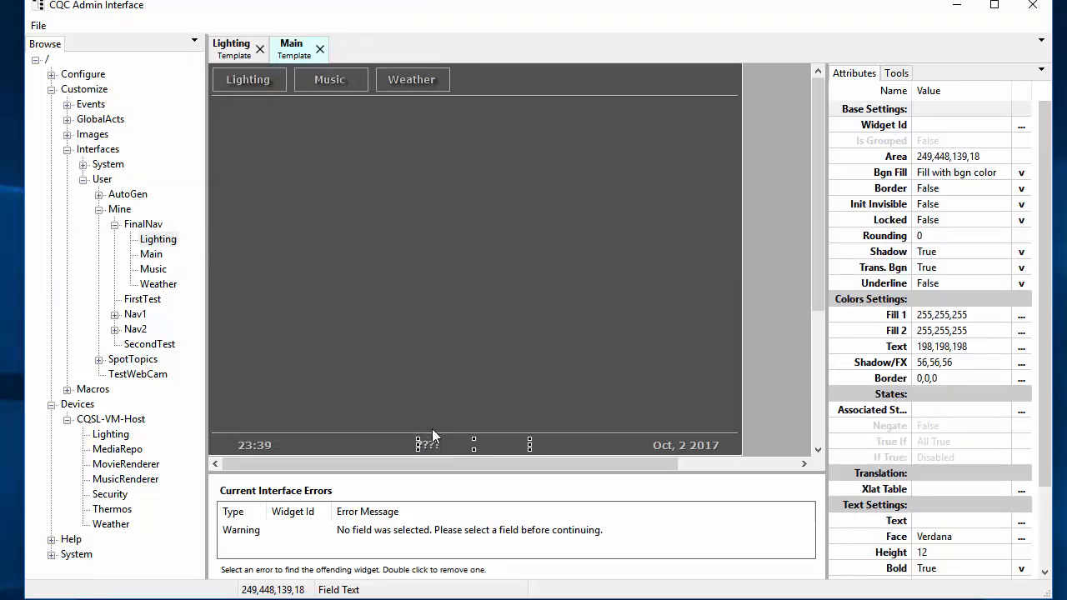
key("ctrl+h")
key("ctrl+h")
scroll(958, 504, "down", 3)
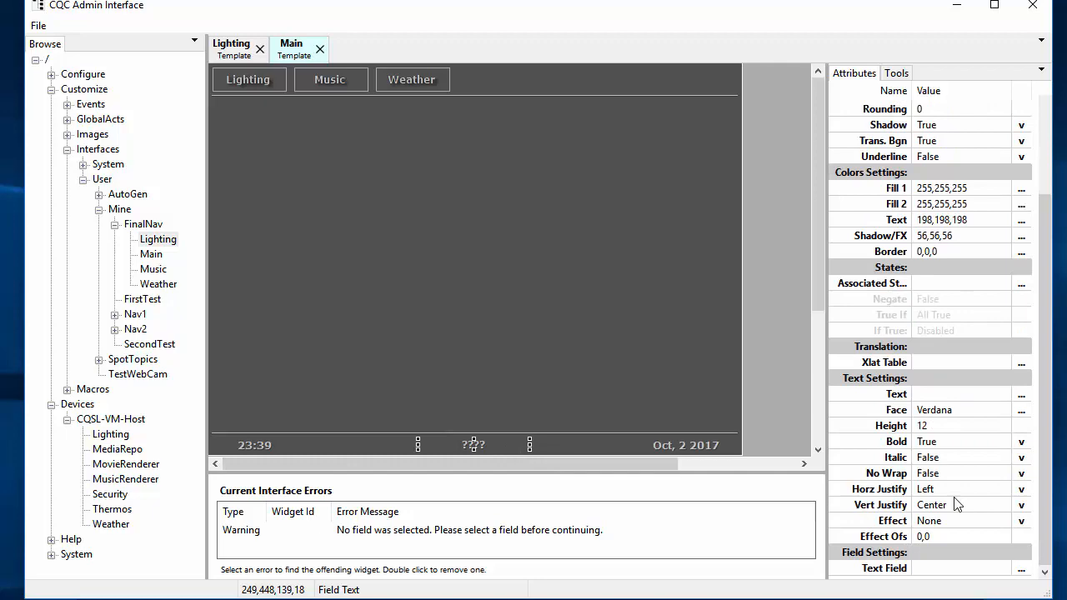
Step: Bind the widget's Text Field to the Weather driver's WEATH#CurTemp field
left_click(991, 572)
left_click(1021, 570)
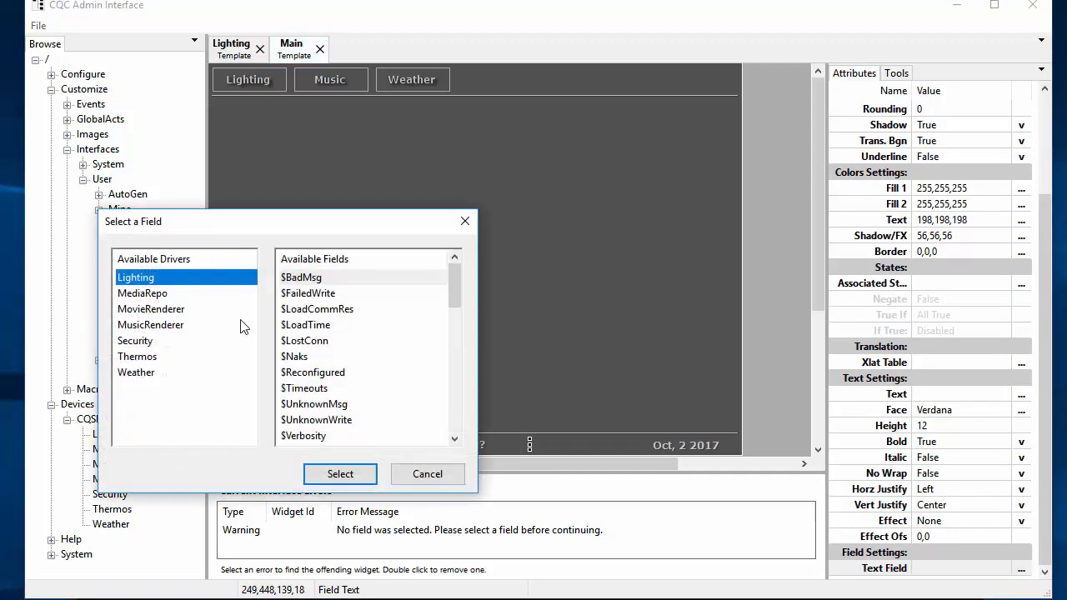
left_click(195, 372)
scroll(405, 329, "down", 4)
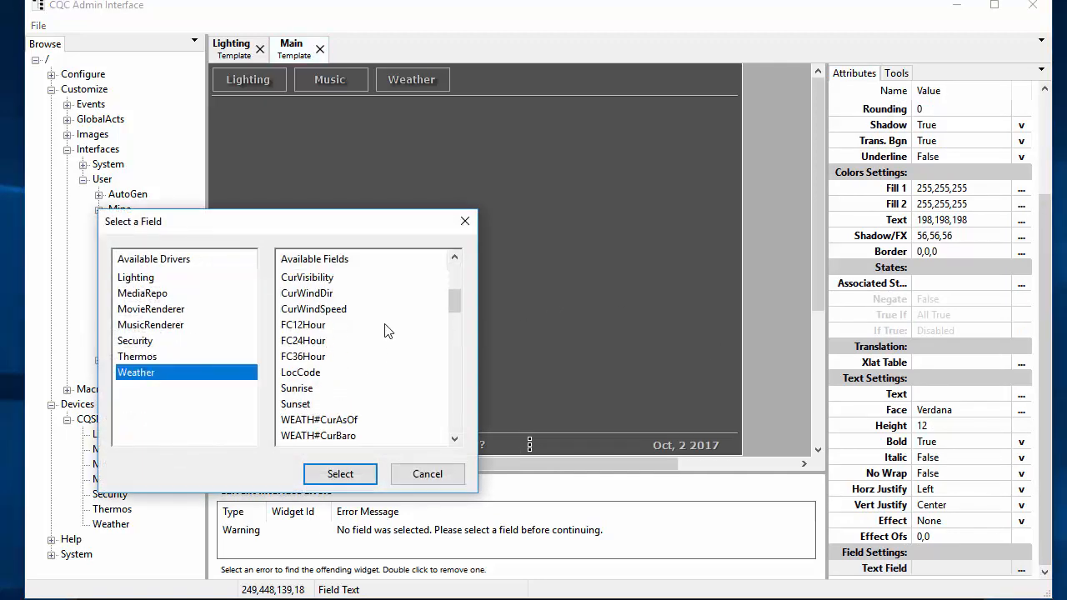
scroll(372, 350, "down", 1)
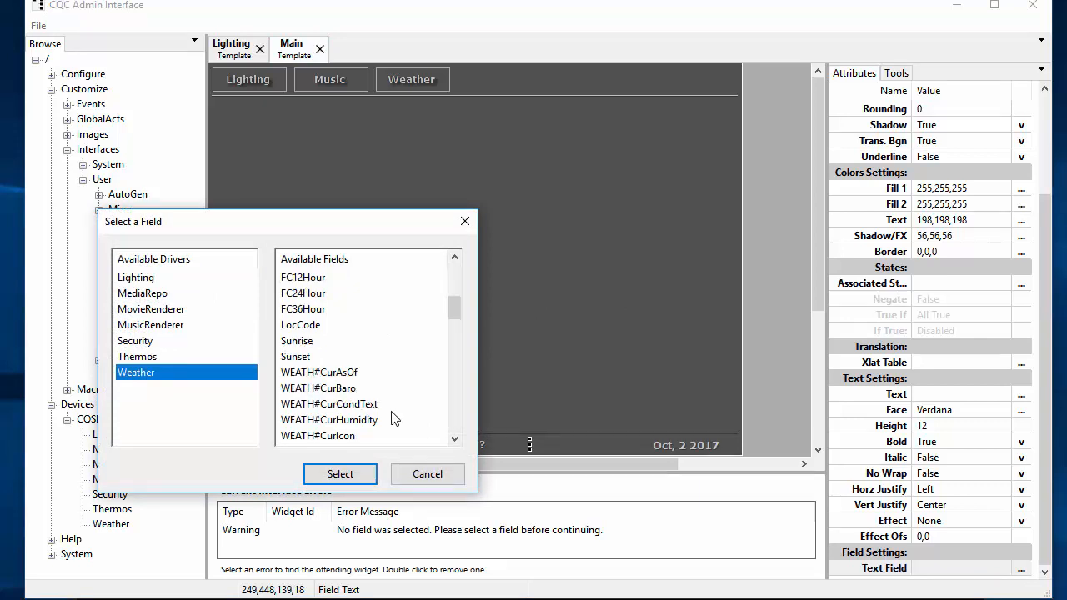
scroll(394, 418, "down", 1)
left_click(354, 420)
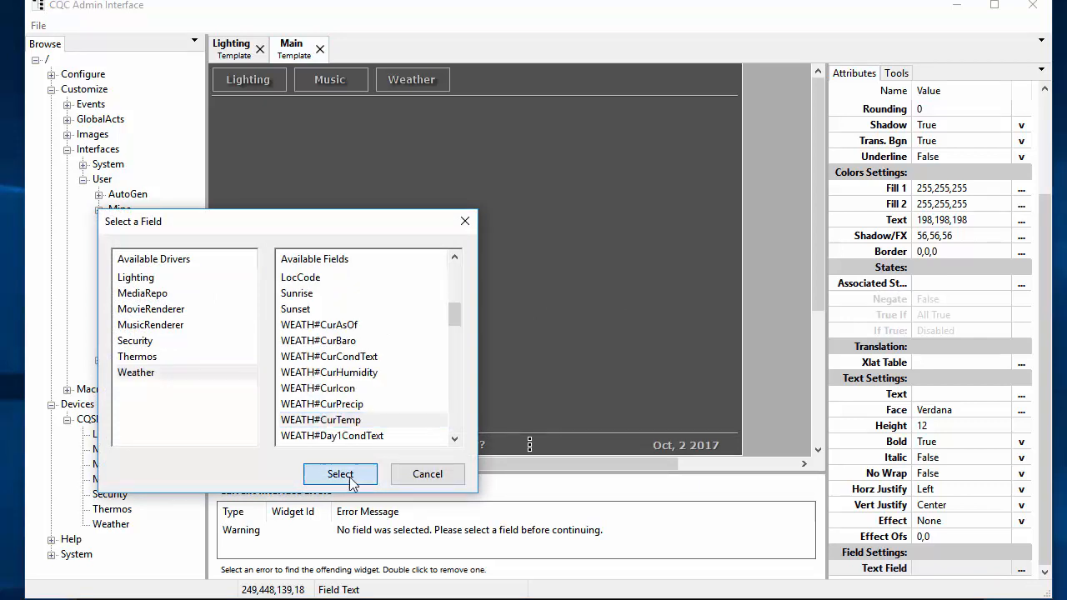
left_click(340, 473)
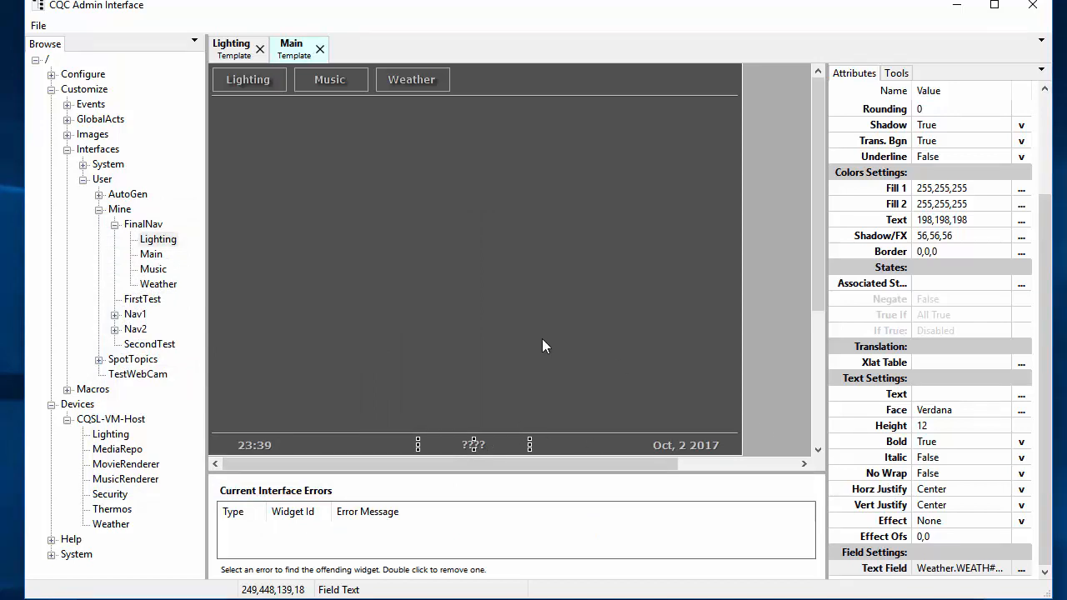
Step: Reload the Template Viewer to preview the temperature as 76, then return to the designer
left_click(941, 394)
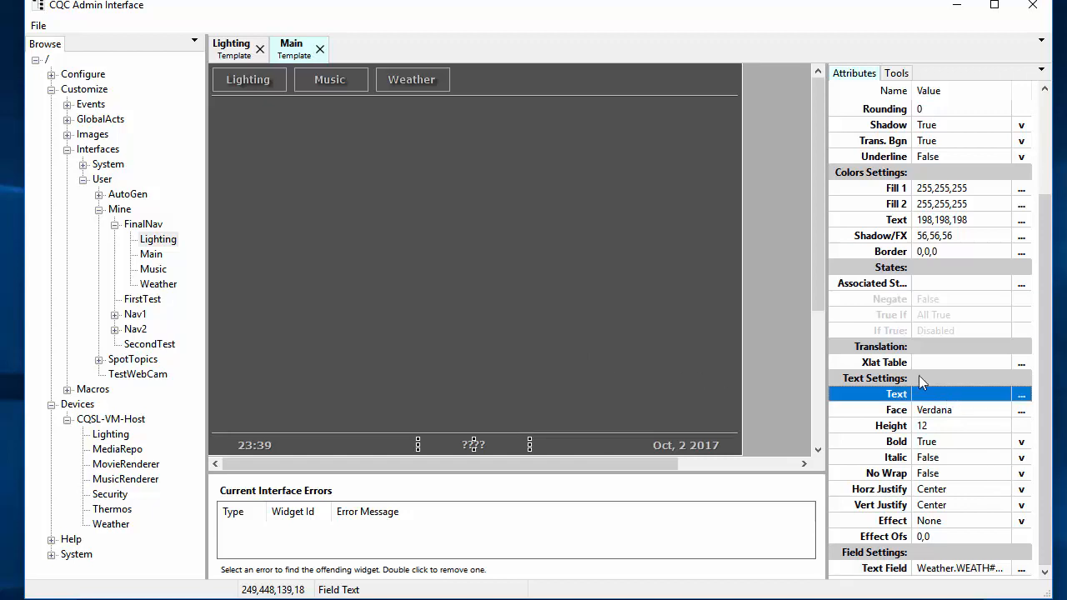
left_click(538, 330)
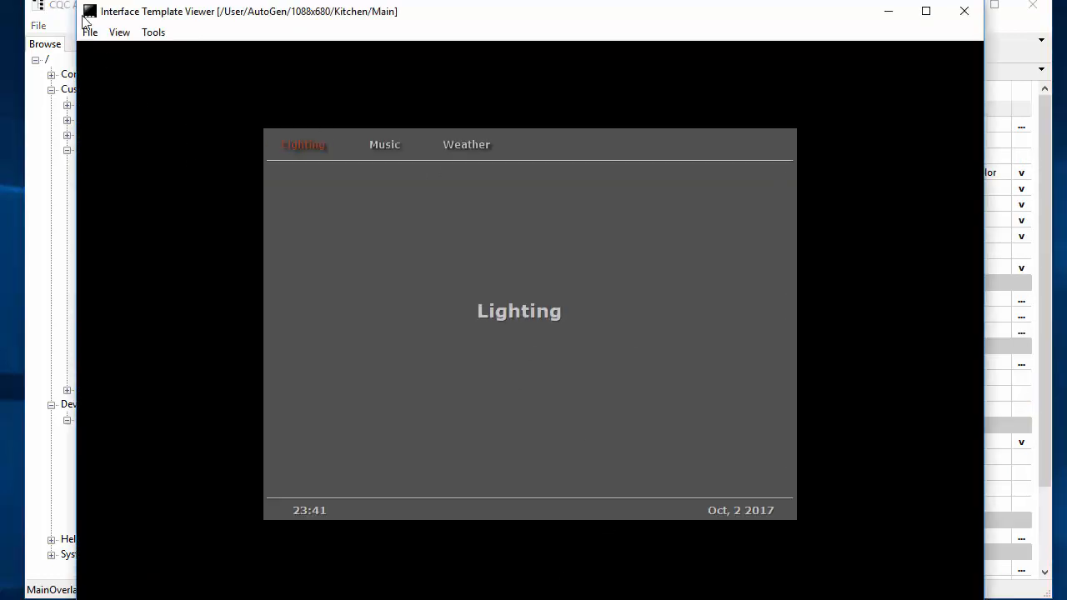
left_click(86, 30)
left_click(48, 73)
left_click(1052, 152)
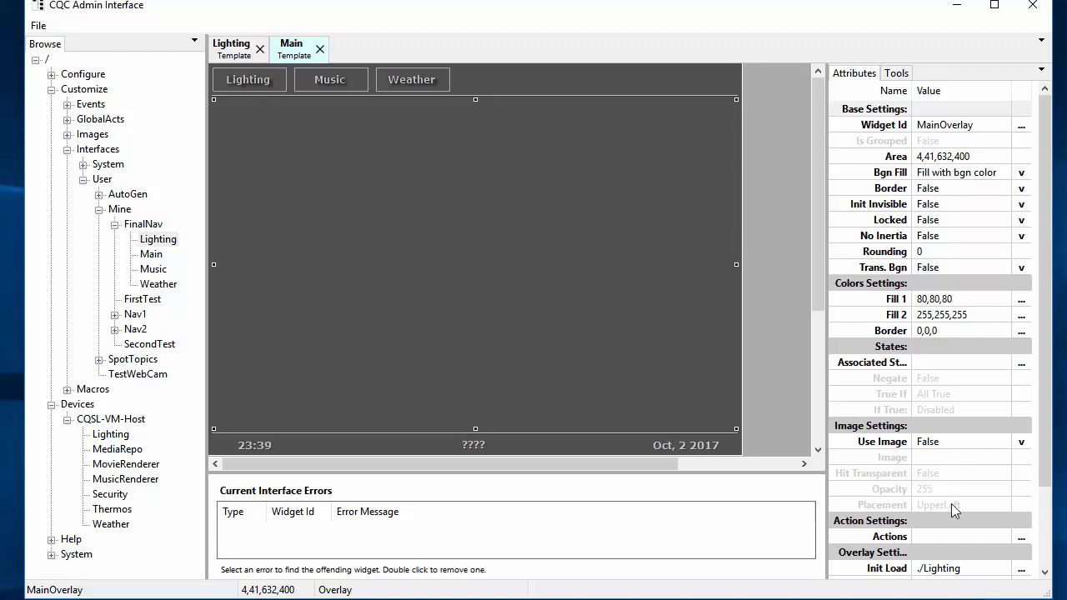
Step: Set the temperature widget's Text to '%(v) Degrees' and bring the Template Viewer forward
left_click(476, 439)
scroll(986, 437, "down", 3)
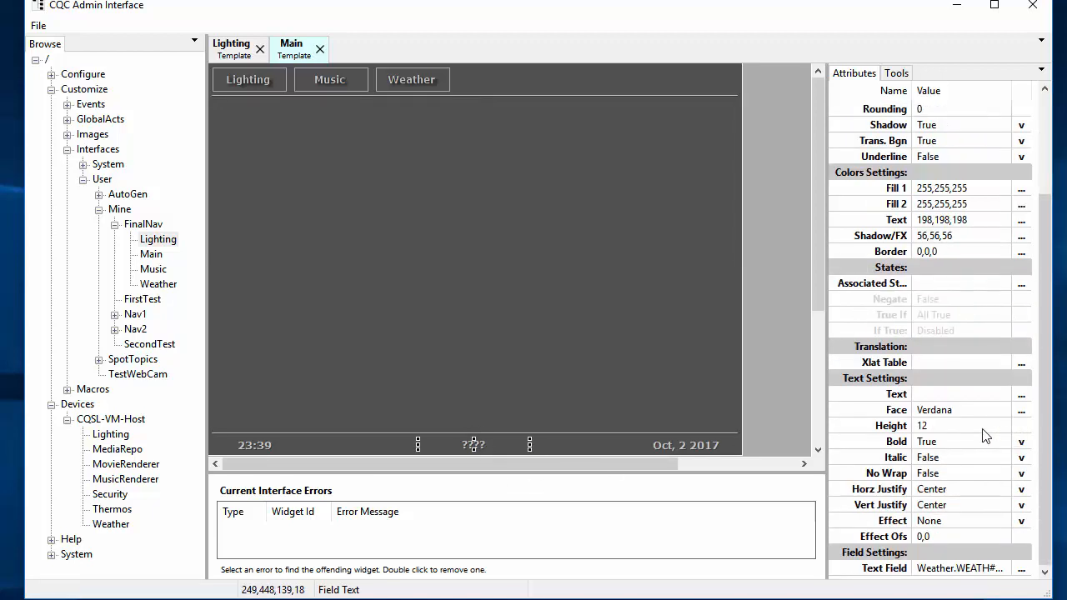
left_click(932, 398)
left_click(932, 399)
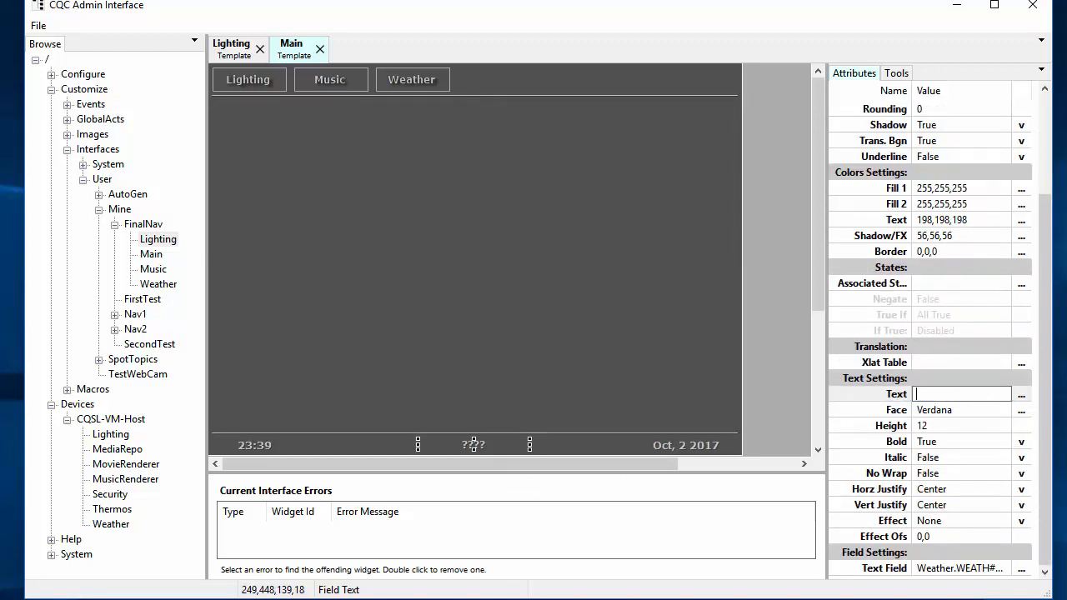
type("%(v) Degrees")
key("Return")
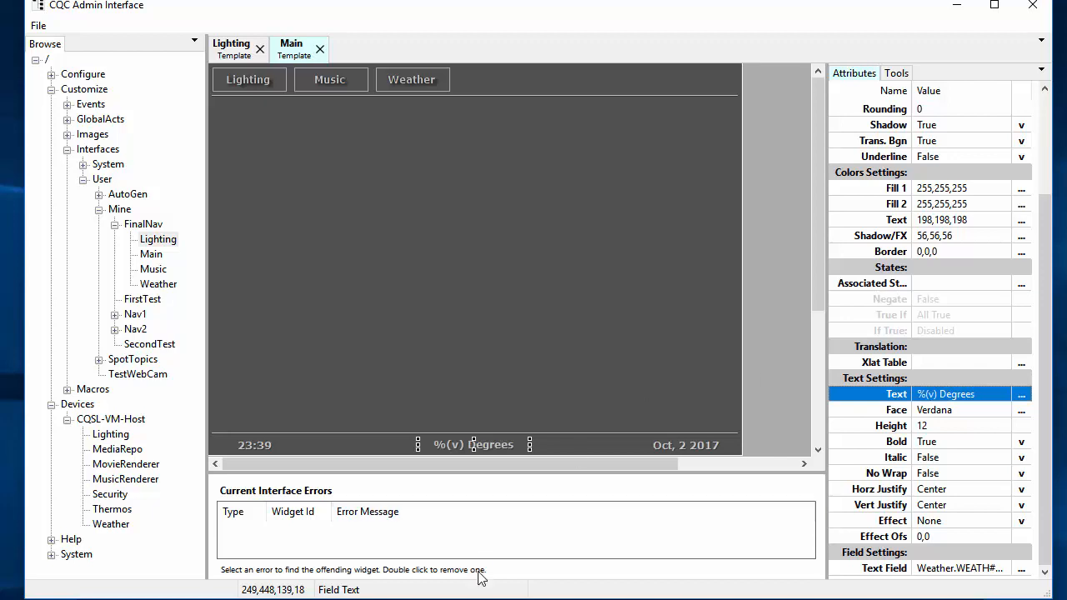
left_click(446, 596)
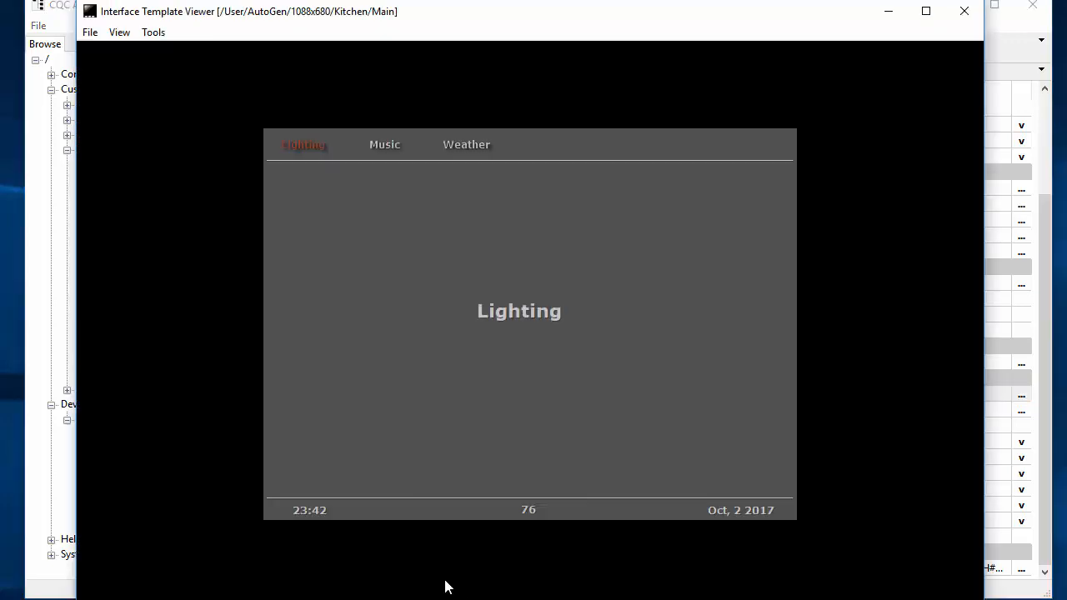
Step: Reload the viewer to preview the '%(v) Degrees' text, then return to the designer
left_click(89, 33)
left_click(67, 67)
left_click(1048, 286)
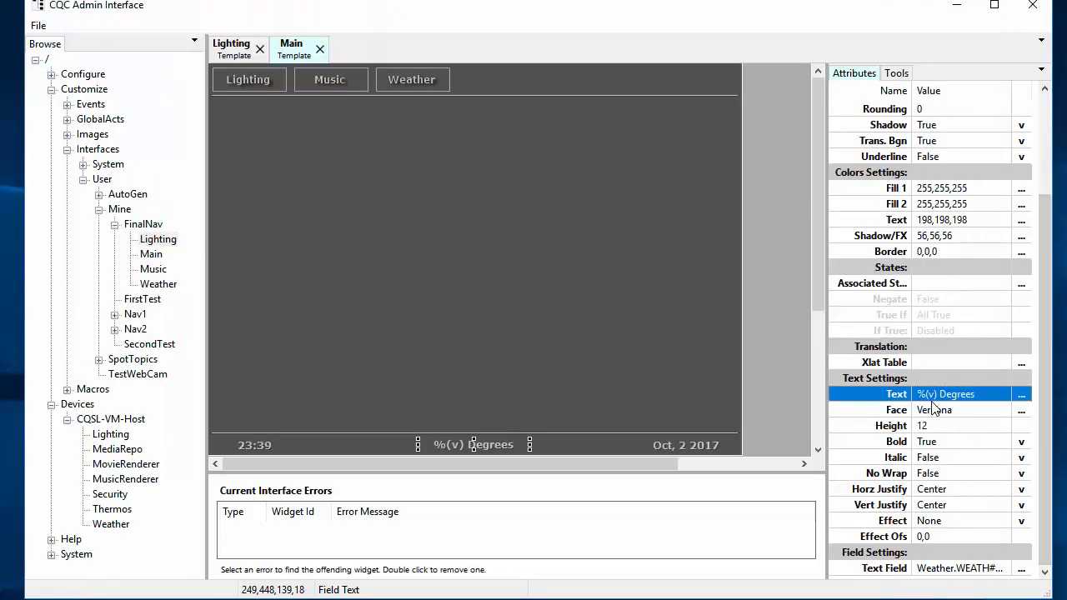
Step: Correct the widget's Text to '%(f) Degrees' and switch back to the Template Viewer
left_click(930, 394)
left_click(931, 394)
key("BackSpace")
type("f")
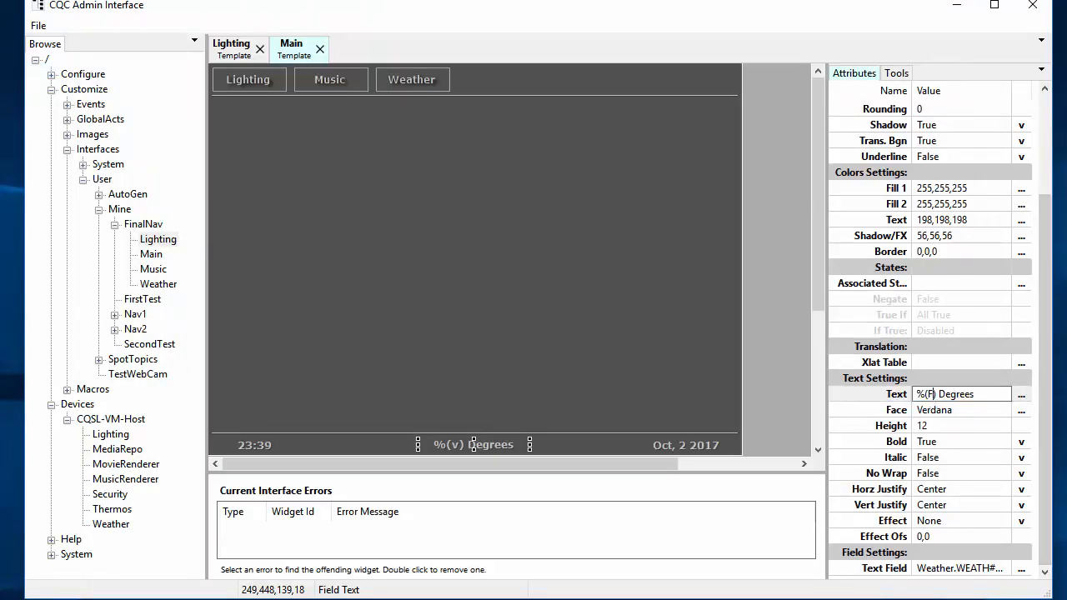
key("Return")
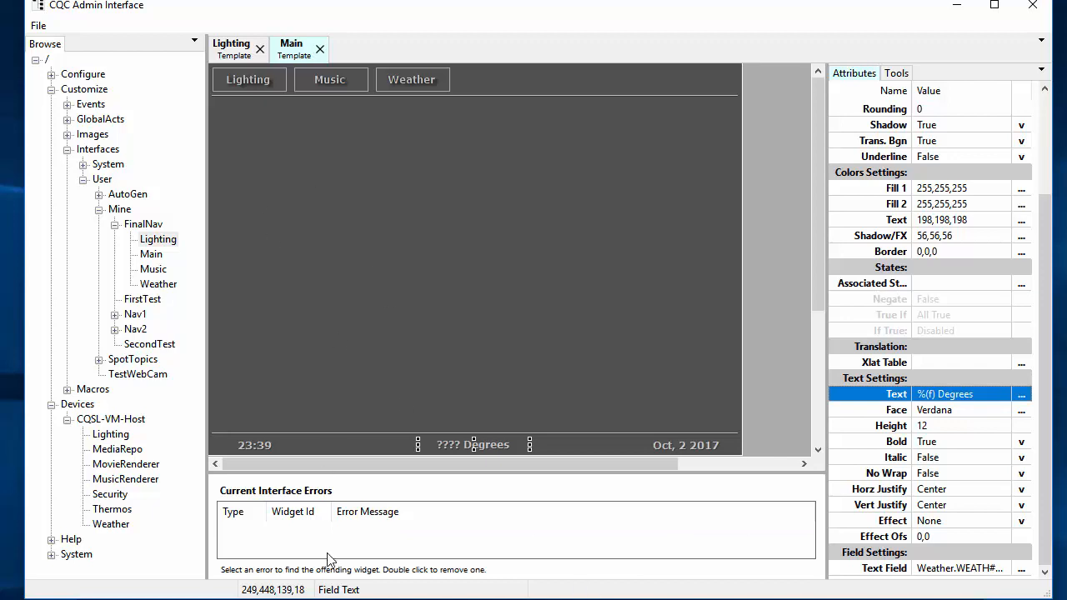
key("alt+Tab")
left_click(90, 37)
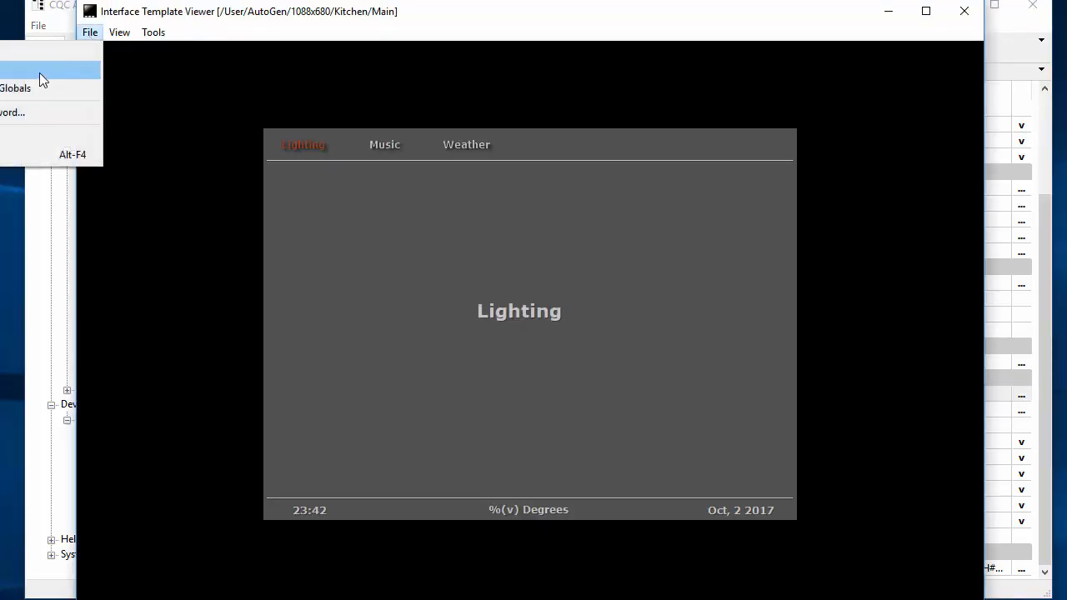
Step: Reload the viewer so the bottom bar shows 76 Degrees between the clock and date
left_click(31, 72)
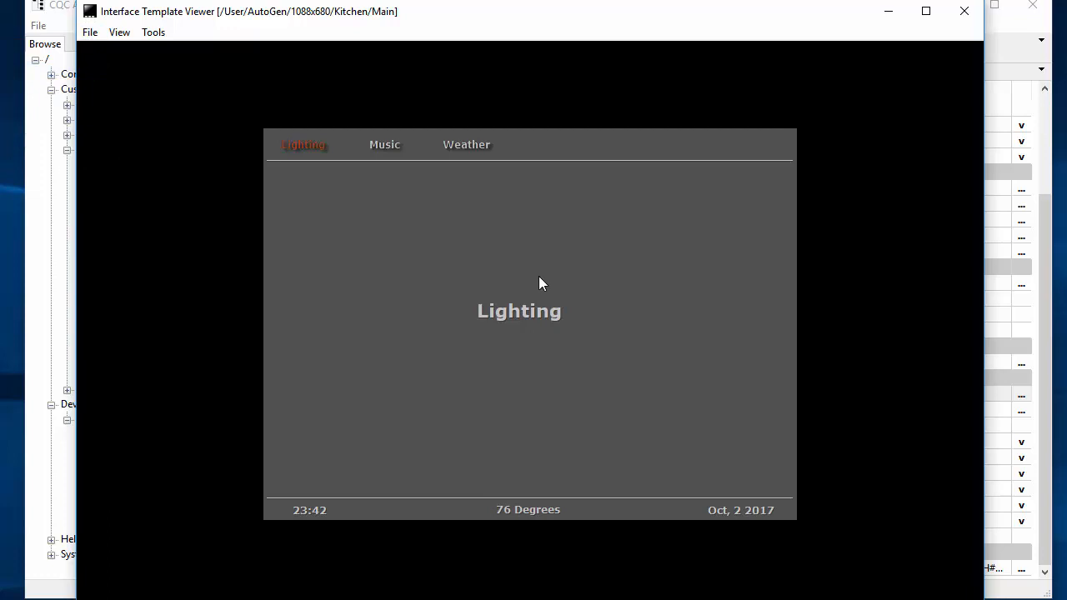